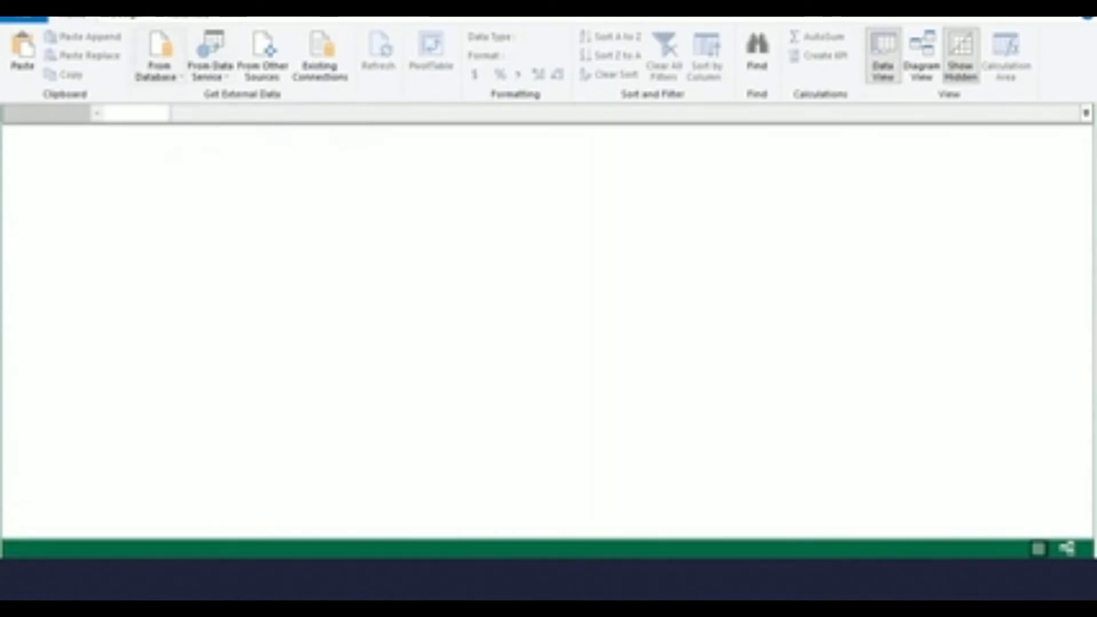
Connect to the olympicmedals.accdb Access database from the Downloads folder as a new data source
left_click(159, 66)
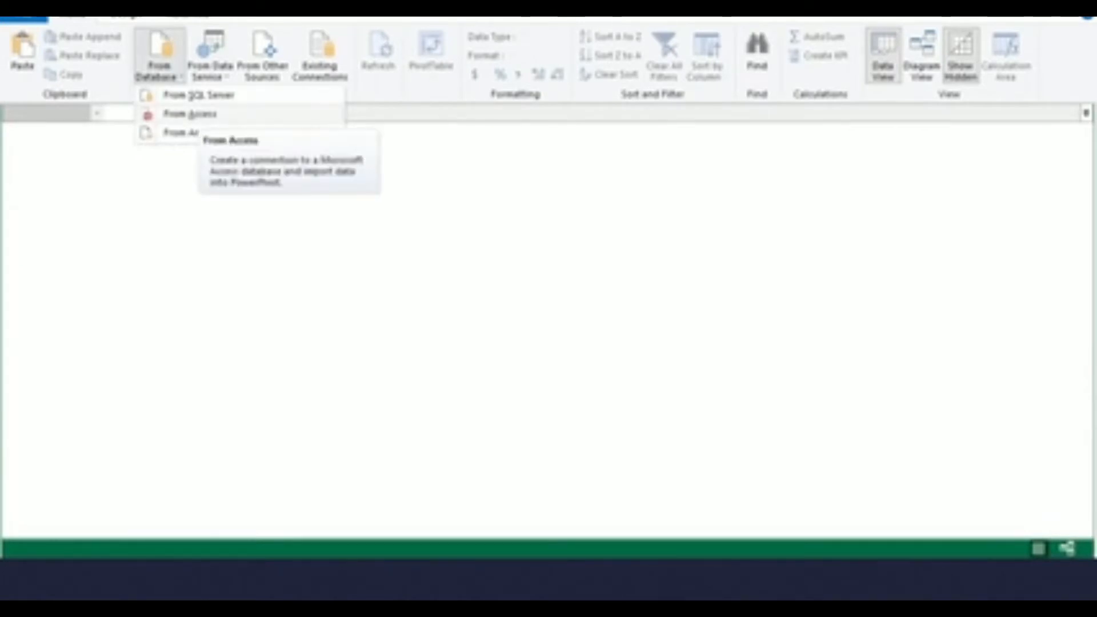
left_click(190, 113)
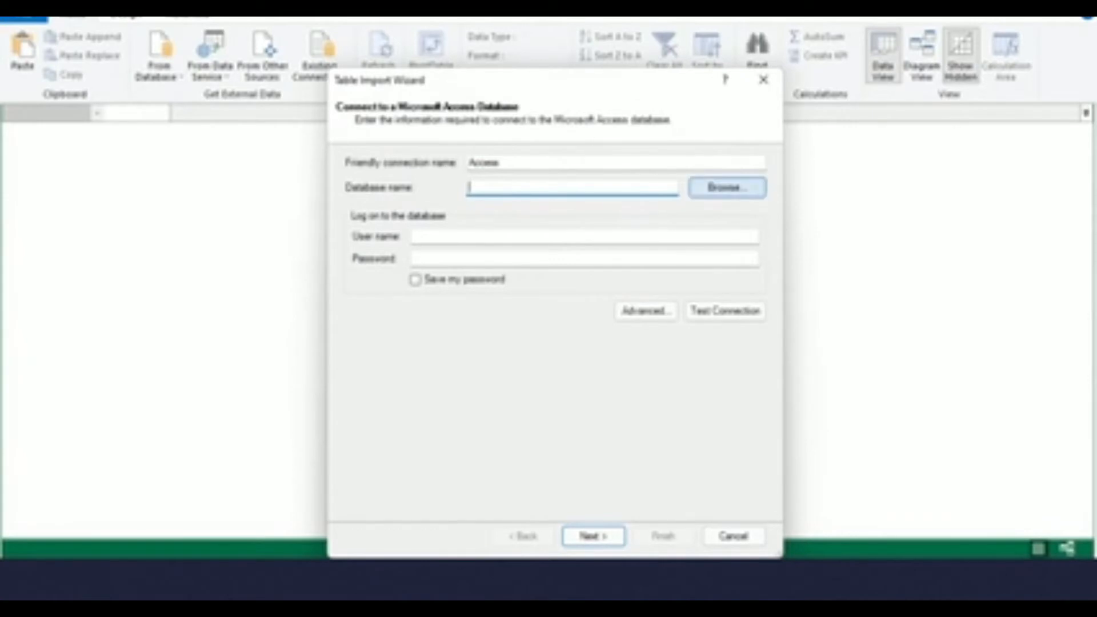
left_click(725, 188)
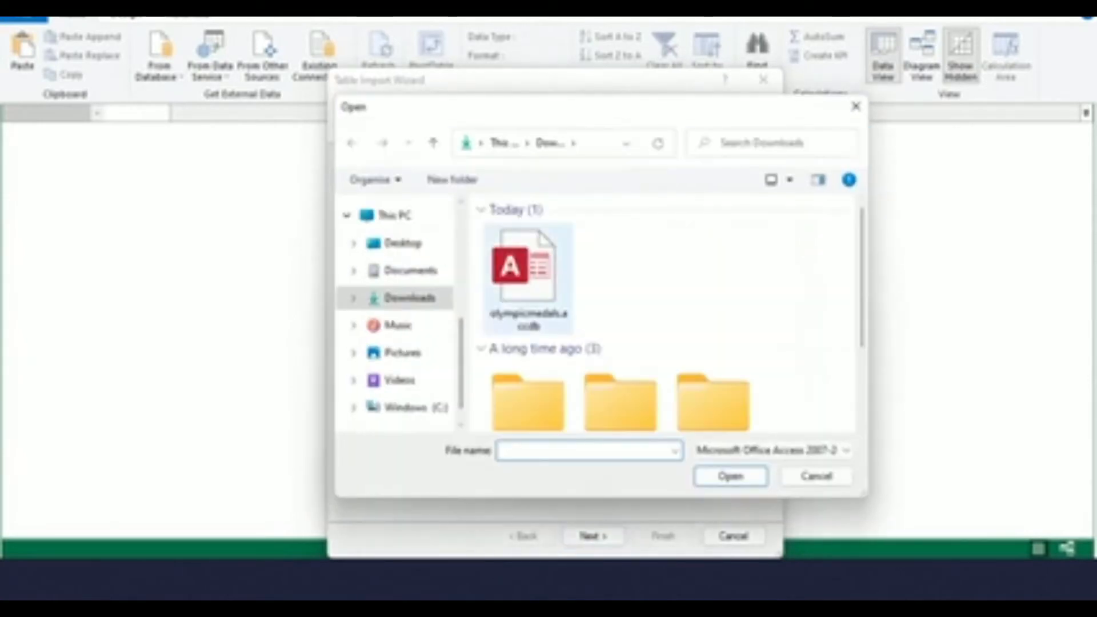
left_click(529, 274)
left_click(730, 476)
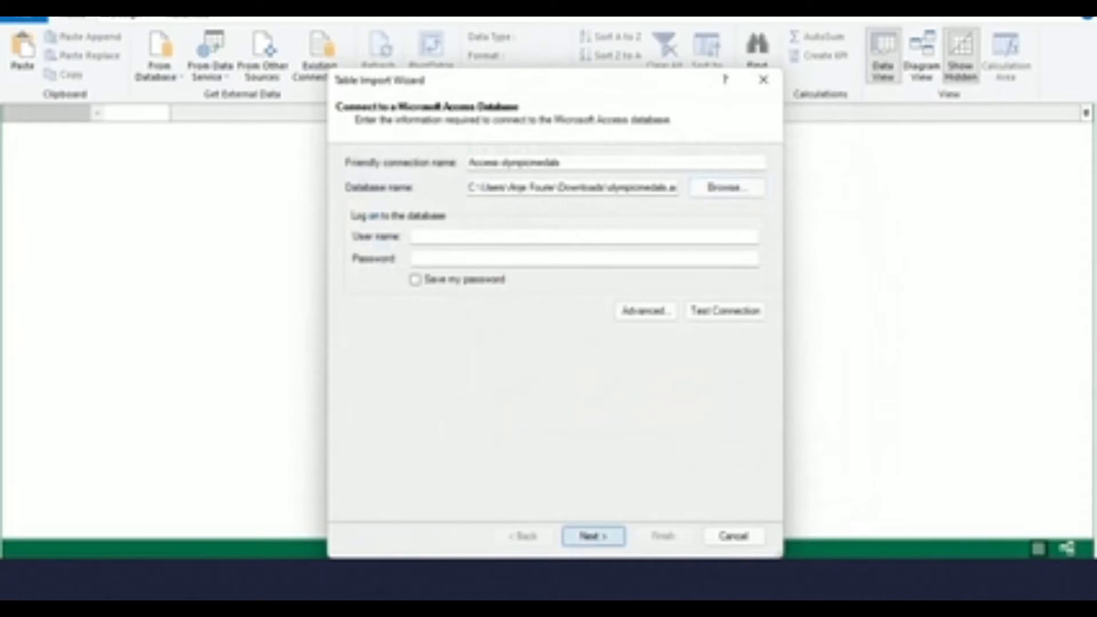
left_click(593, 536)
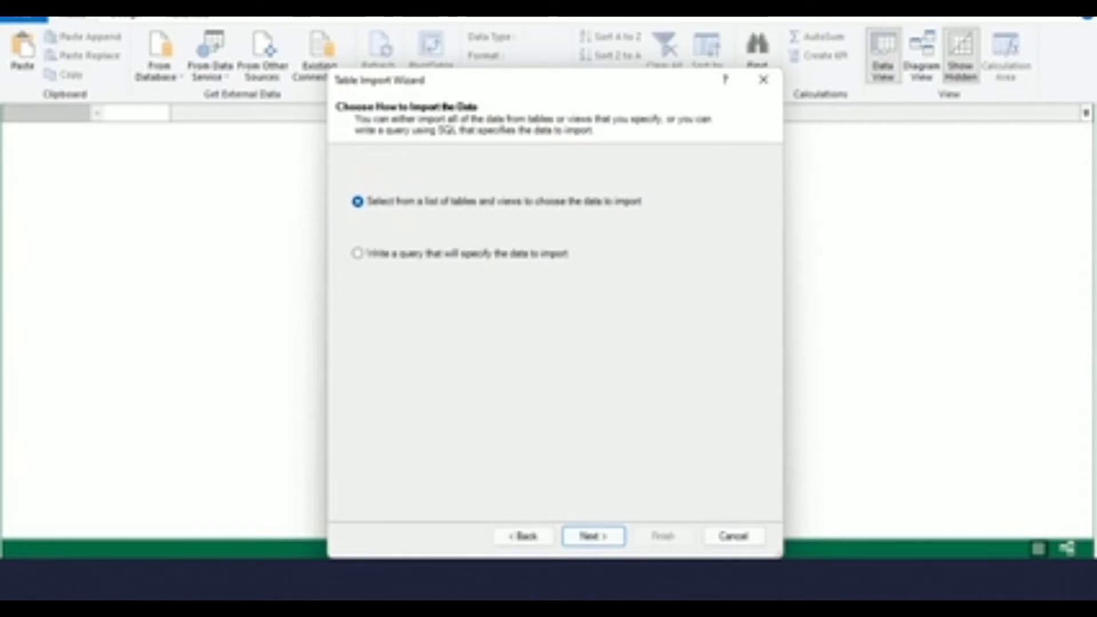
Import all tables from the database: Disciplines, Events, Medals, S_Teams and W_Teams
left_click(593, 536)
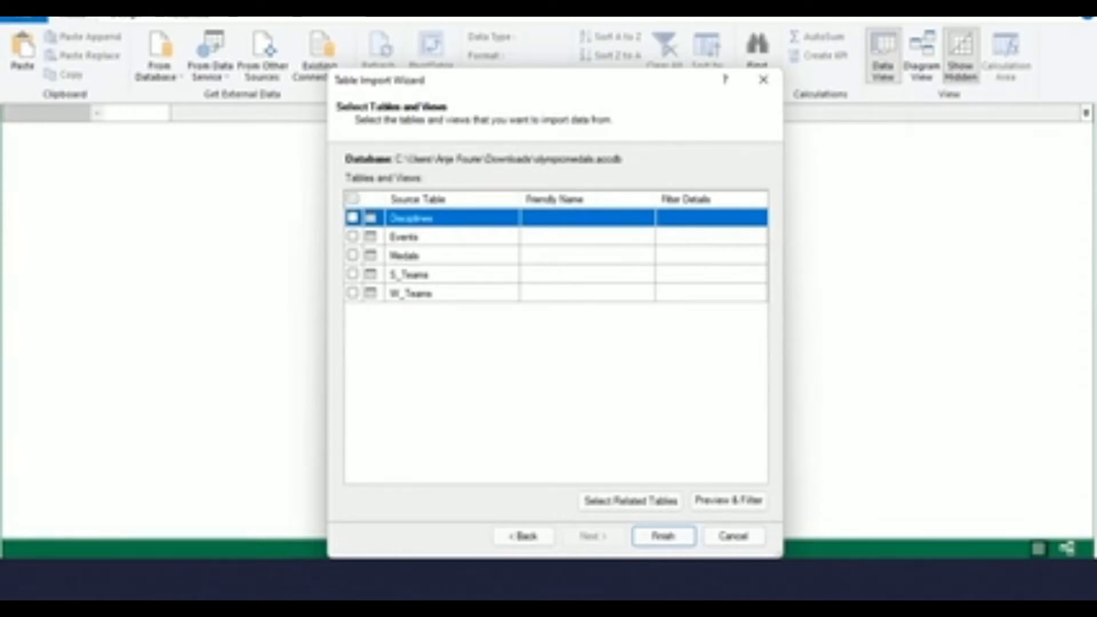
left_click(353, 199)
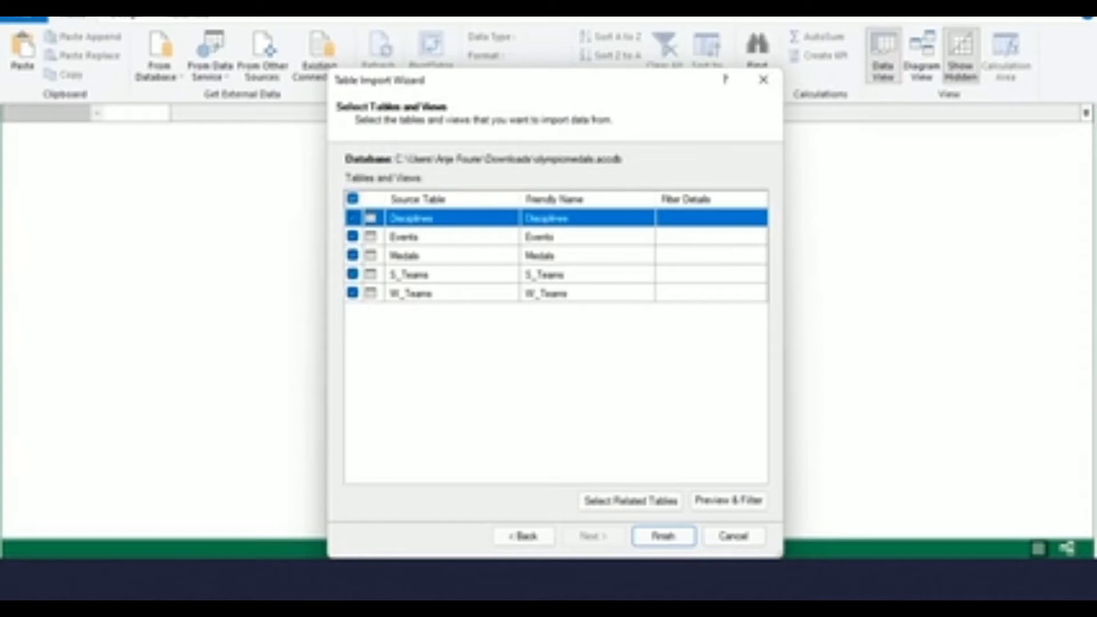
left_click(664, 536)
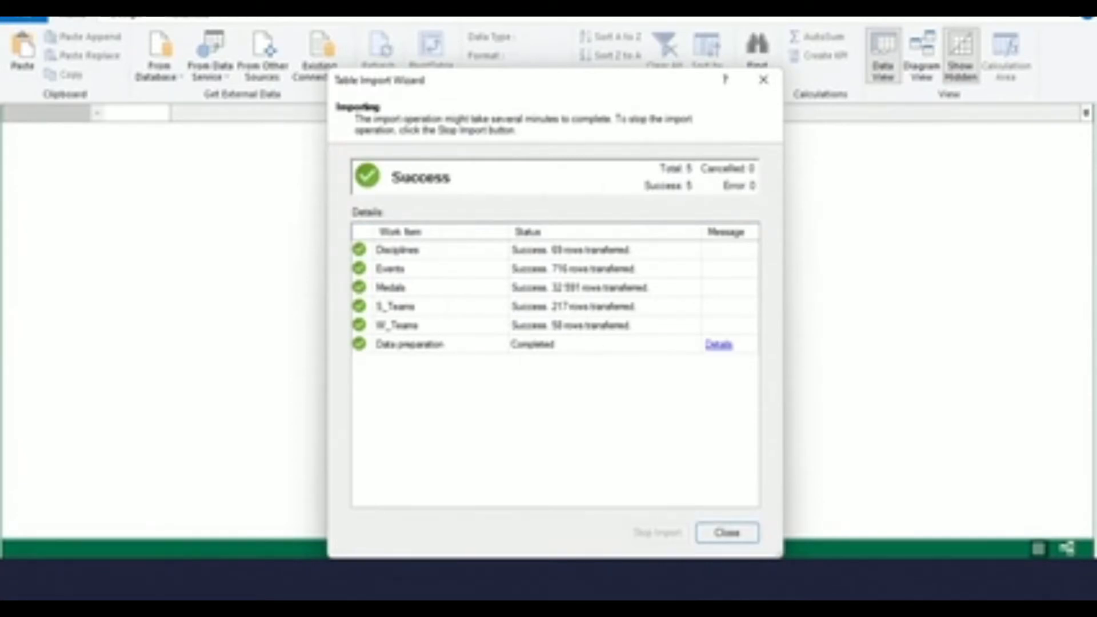
left_click(728, 532)
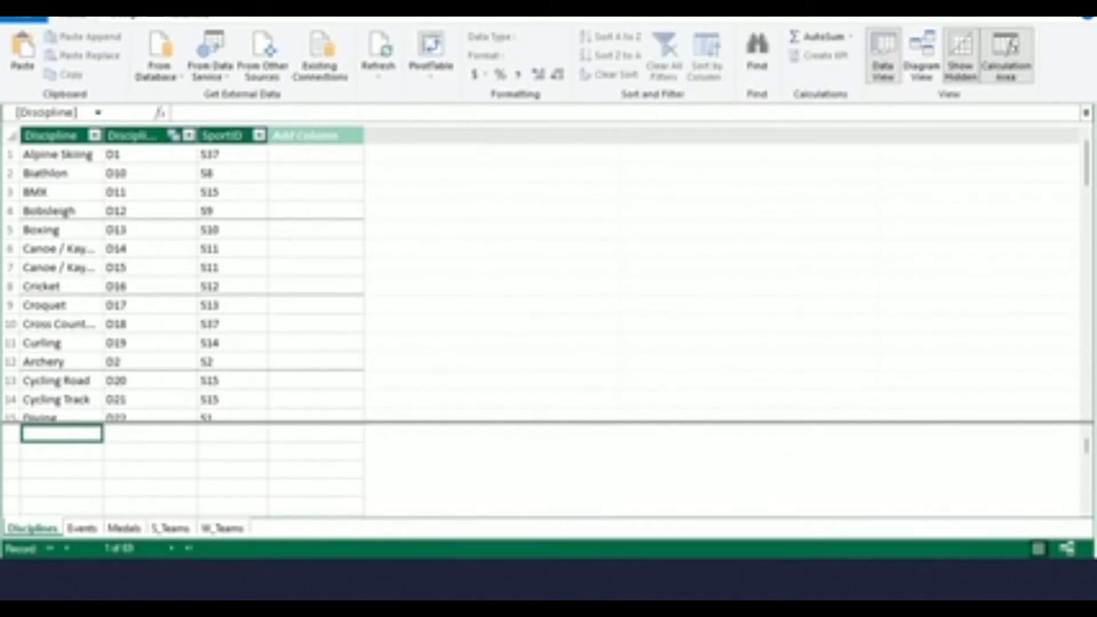
Create a PivotTable from the data model on a new worksheet
left_click(62, 154)
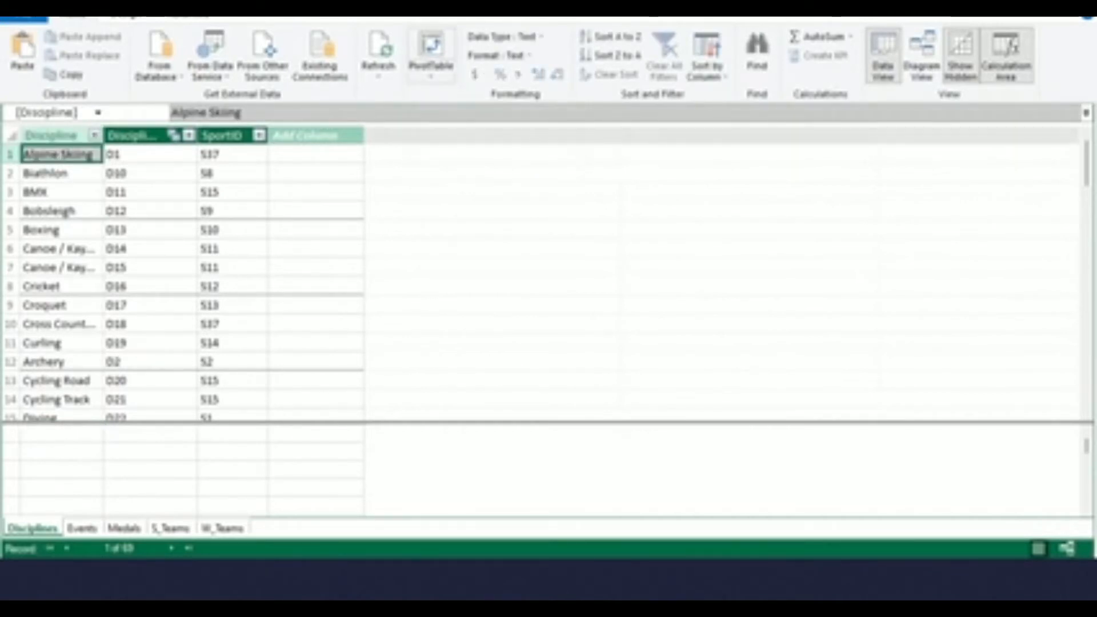
left_click(431, 63)
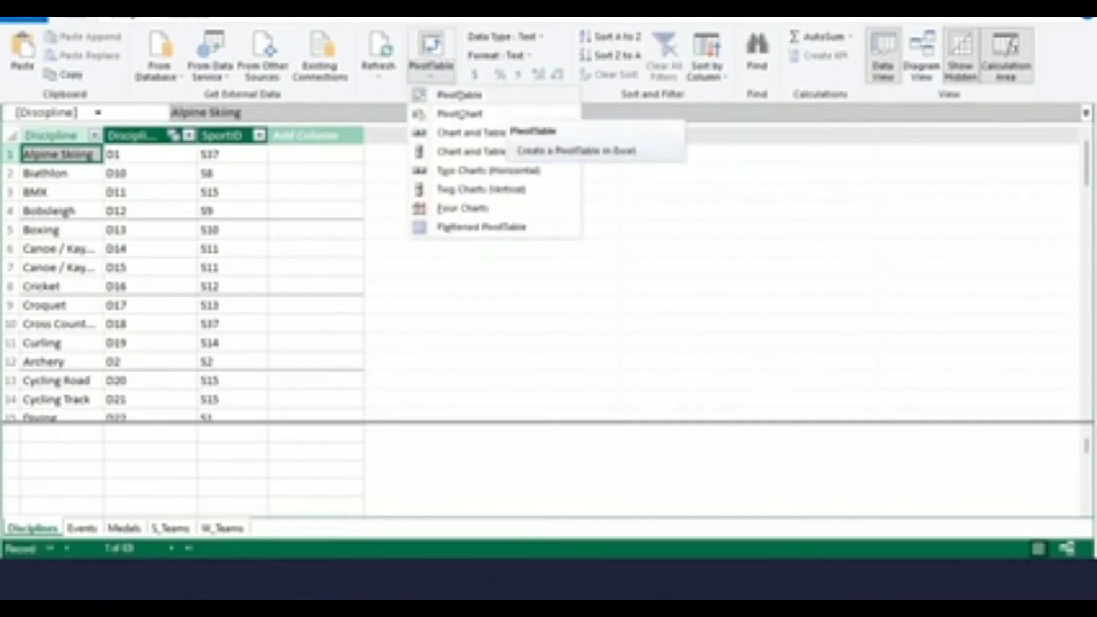
left_click(459, 95)
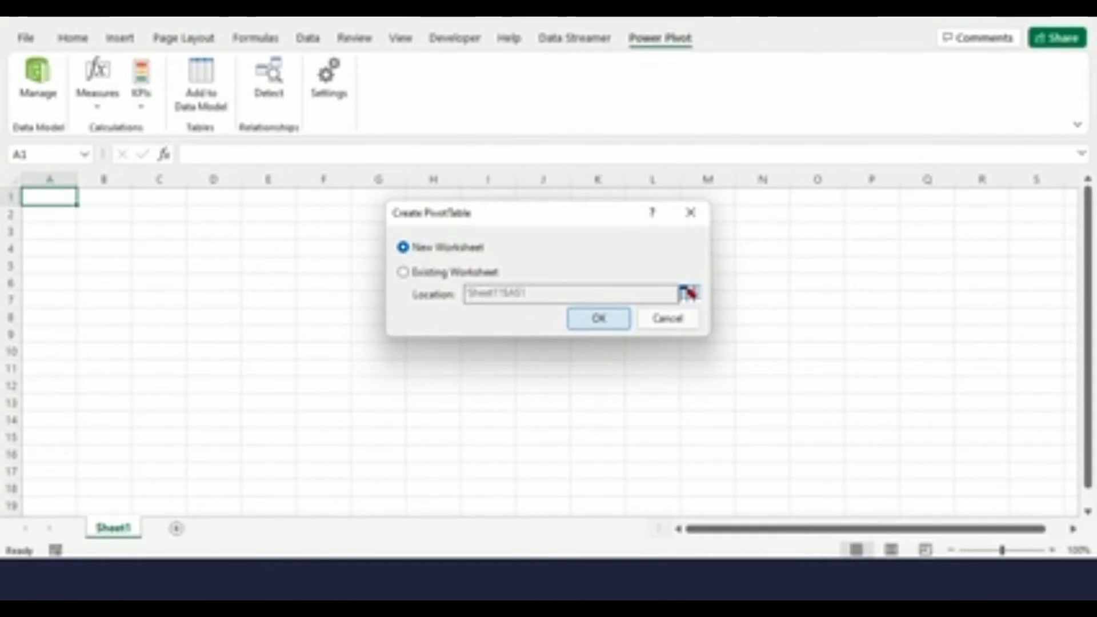
left_click(599, 319)
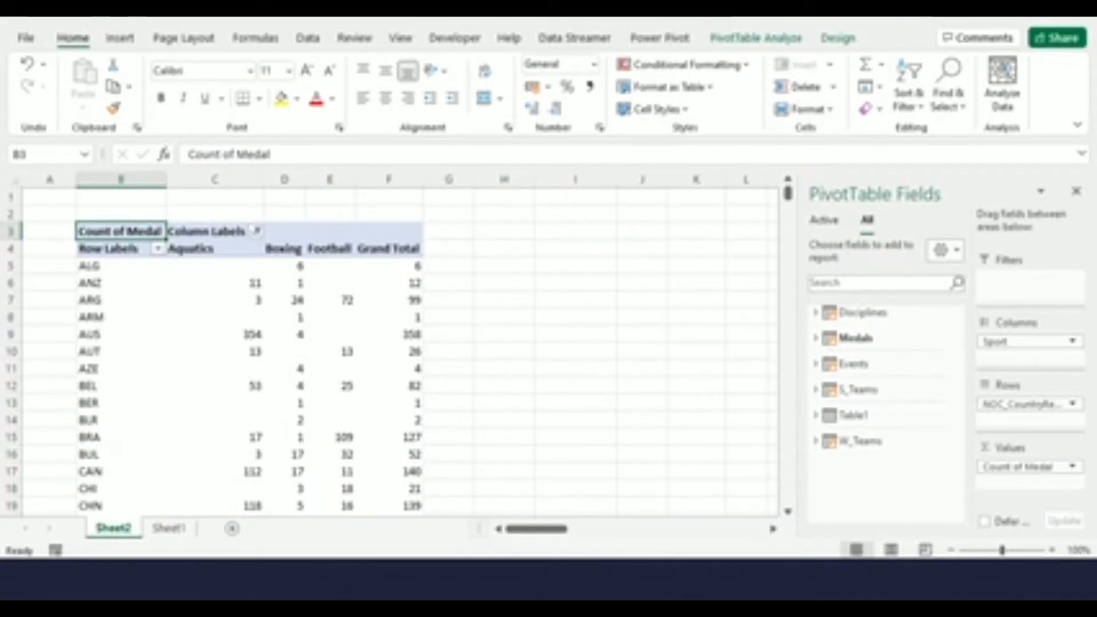
Add the Sport field from Table1 to the PivotTable rows
left_click(169, 529)
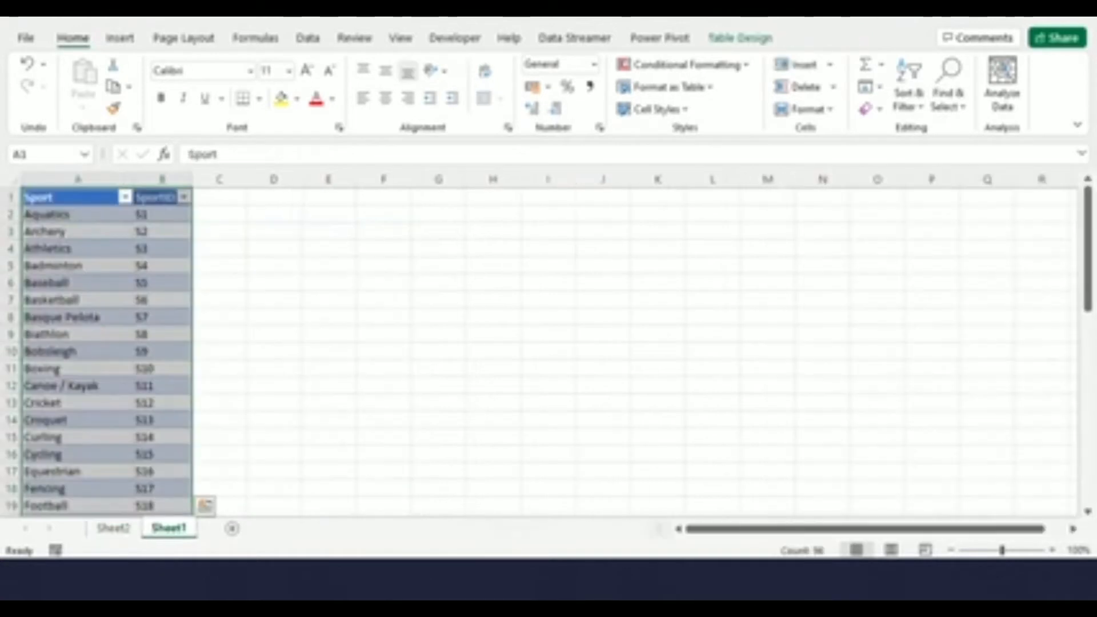
left_click(114, 528)
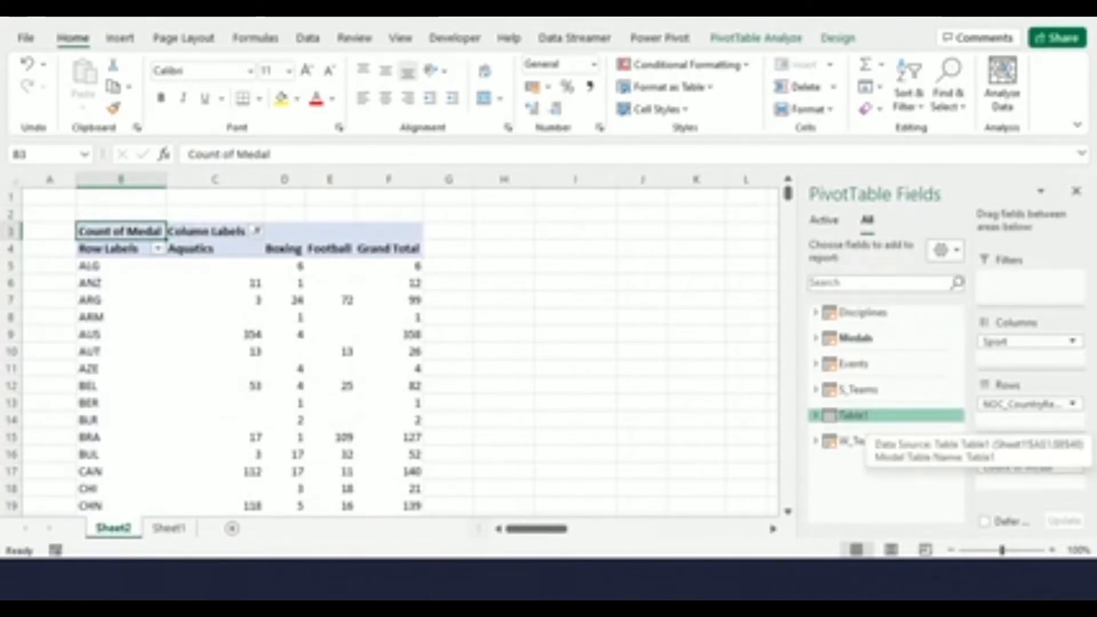
left_click(851, 416)
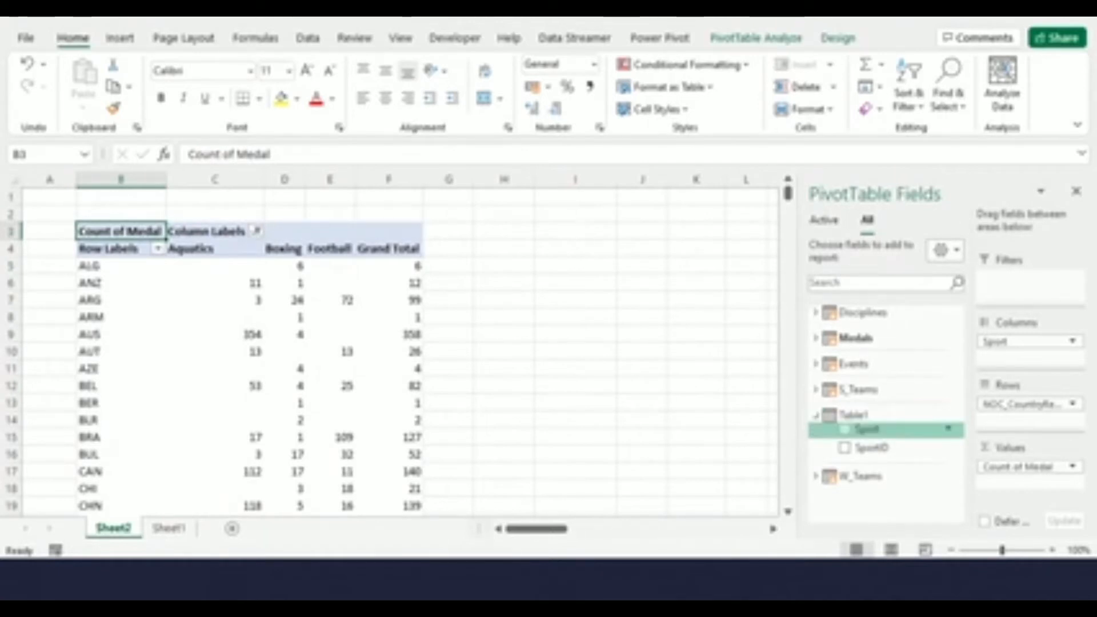
left_click(845, 429)
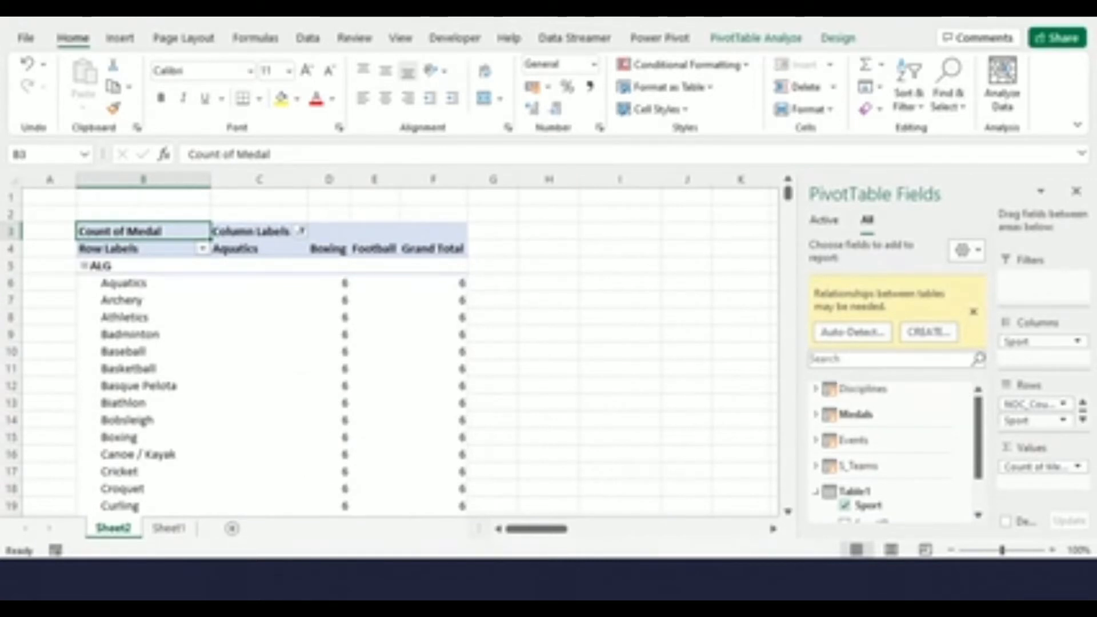
Create a relationship linking the Disciplines table's SportID column to Table1's SportID column
left_click(928, 332)
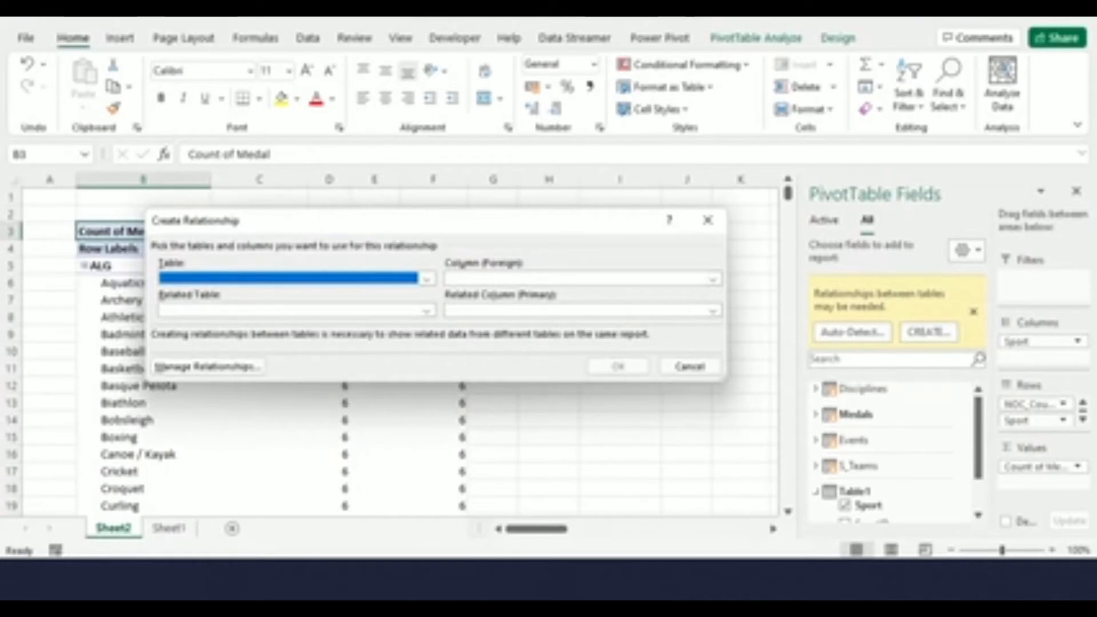
left_click(427, 279)
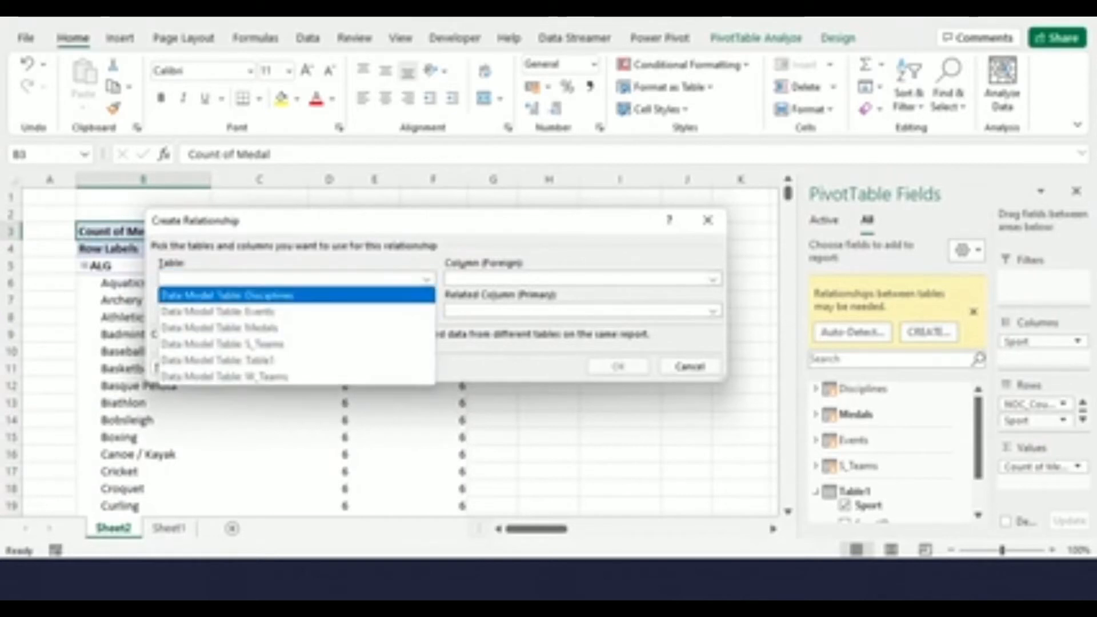
left_click(228, 296)
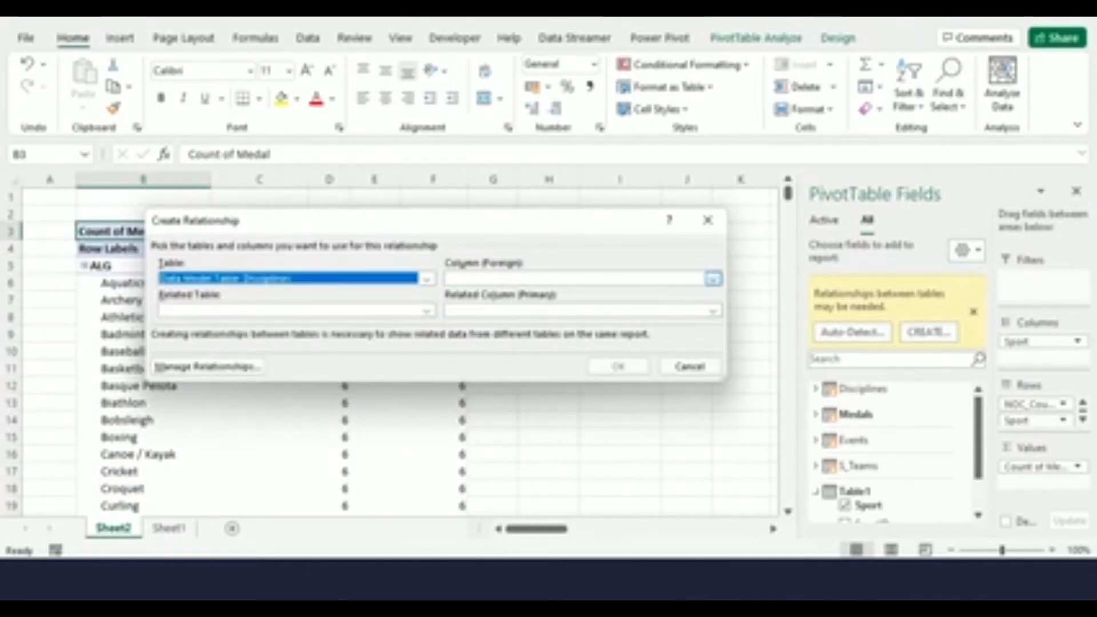
left_click(712, 279)
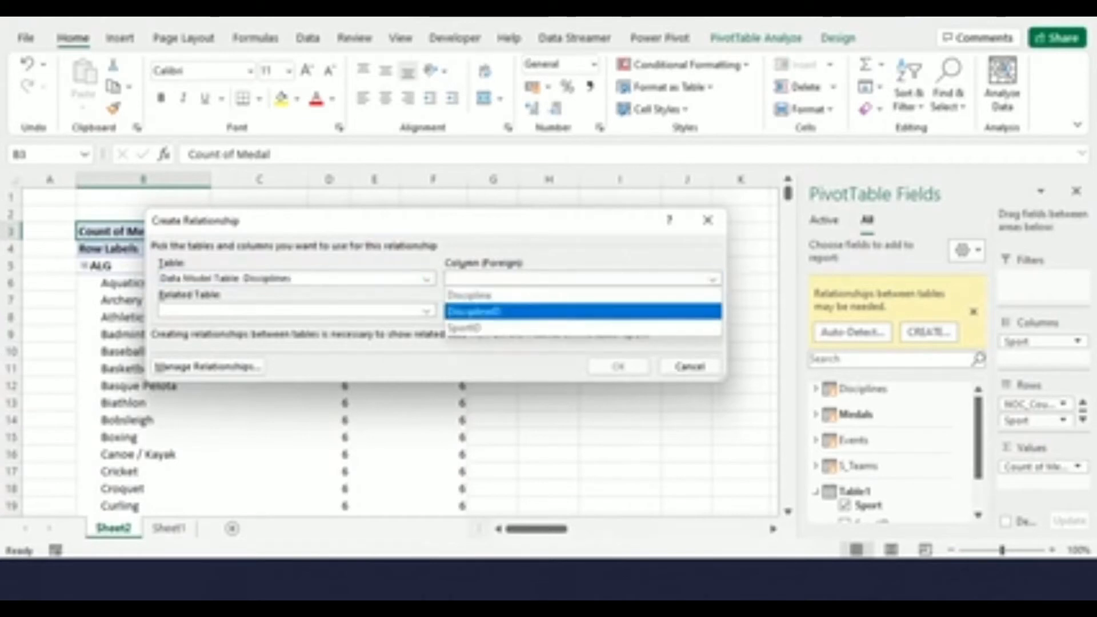
left_click(583, 327)
left_click(426, 311)
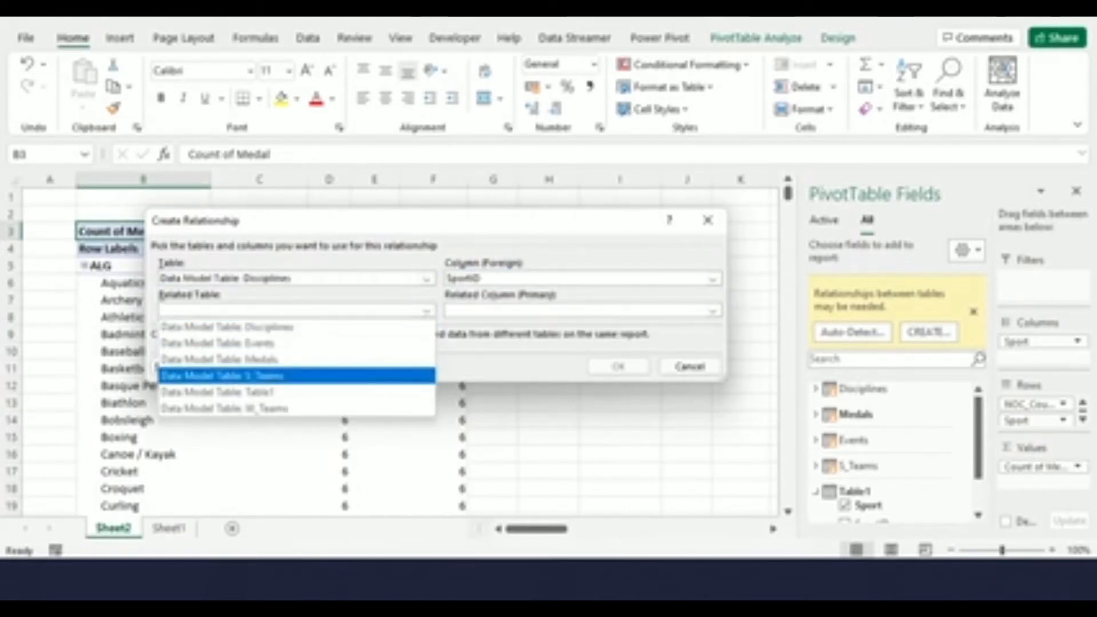
left_click(297, 392)
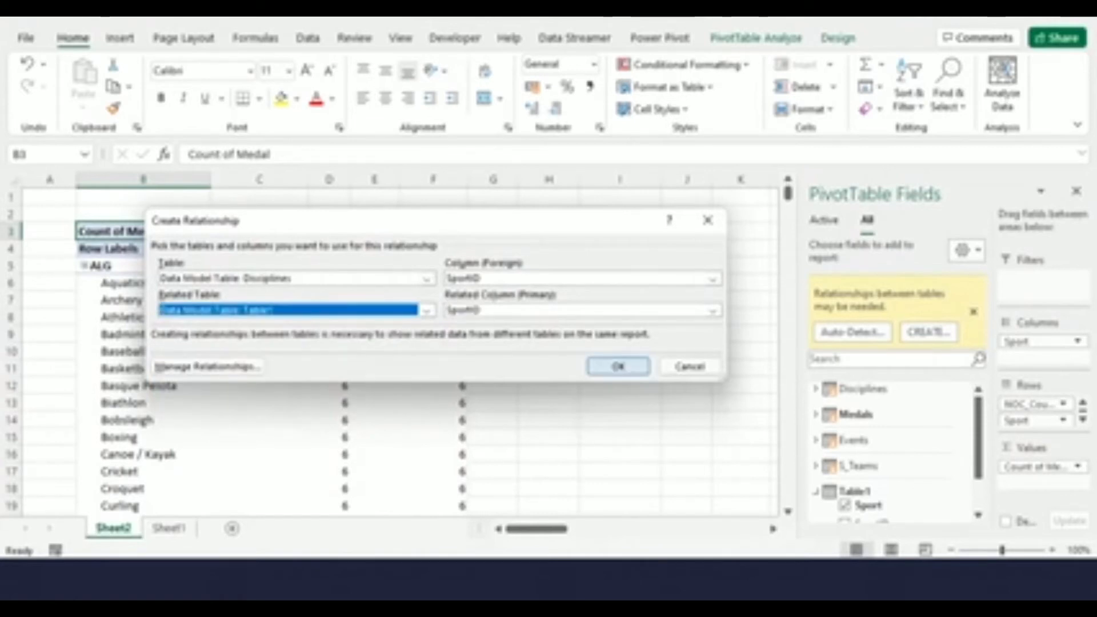
left_click(618, 367)
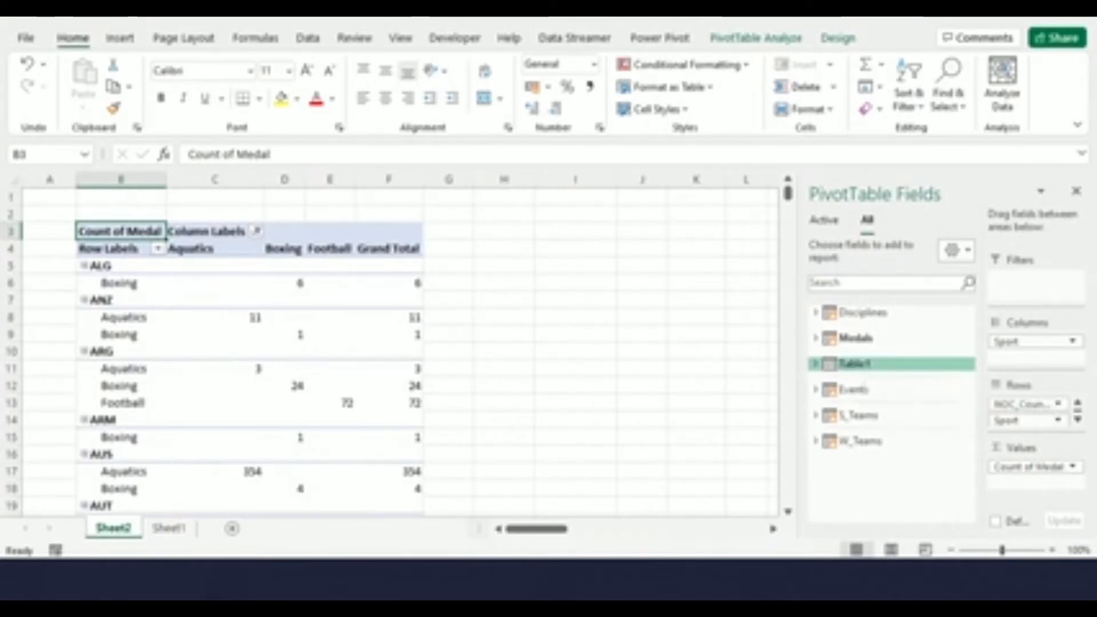
Expand Table1 in the PivotTable field list to view its fields
left_click(816, 364)
left_click(844, 397)
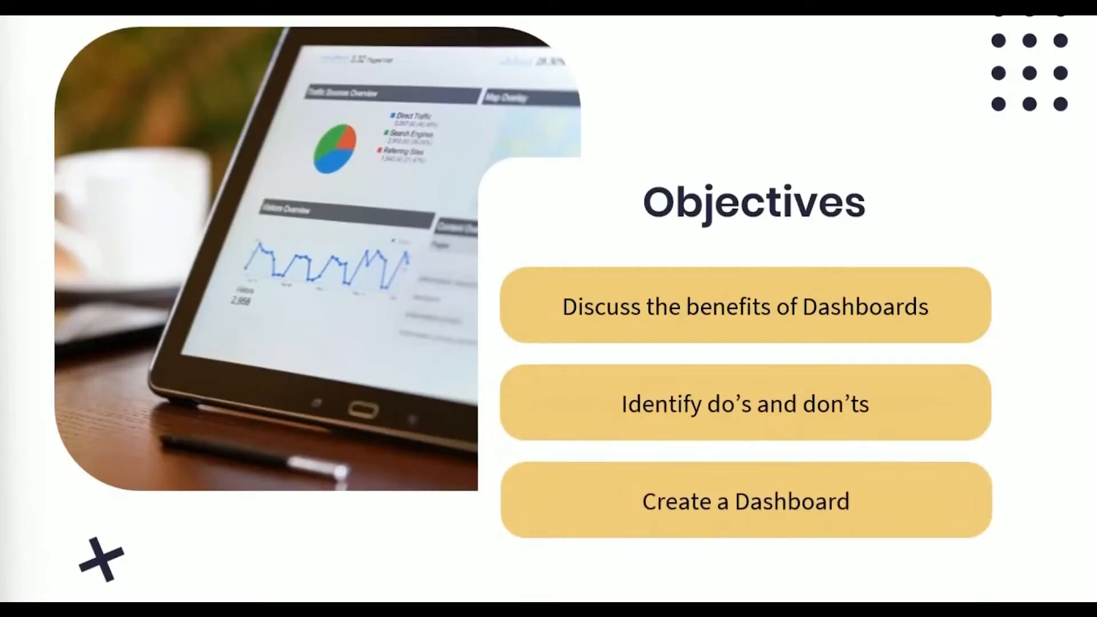
key("Right")
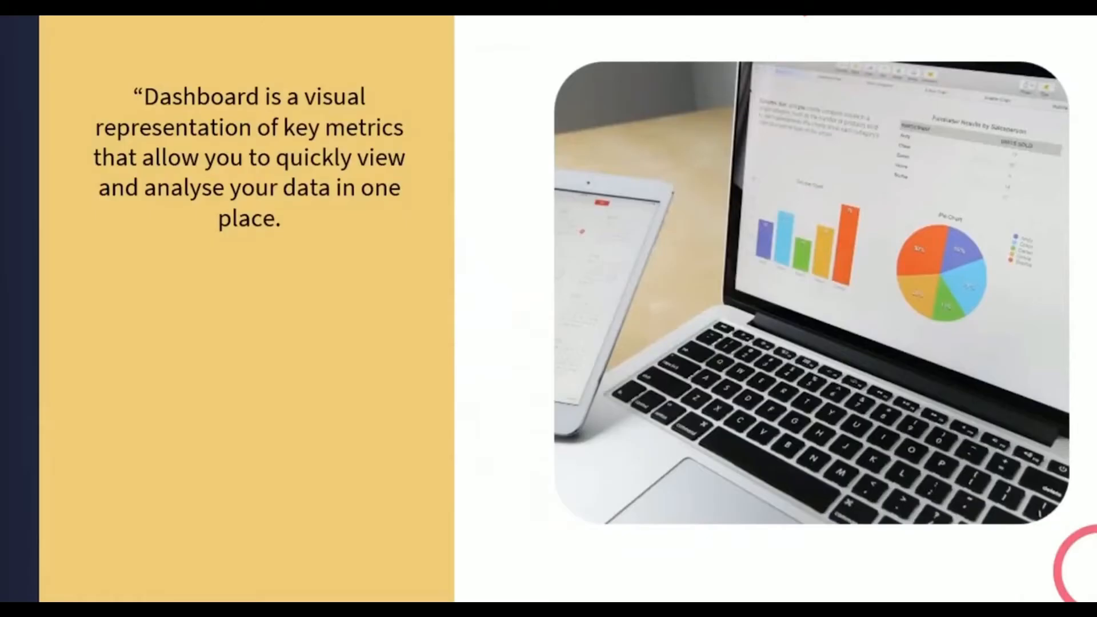
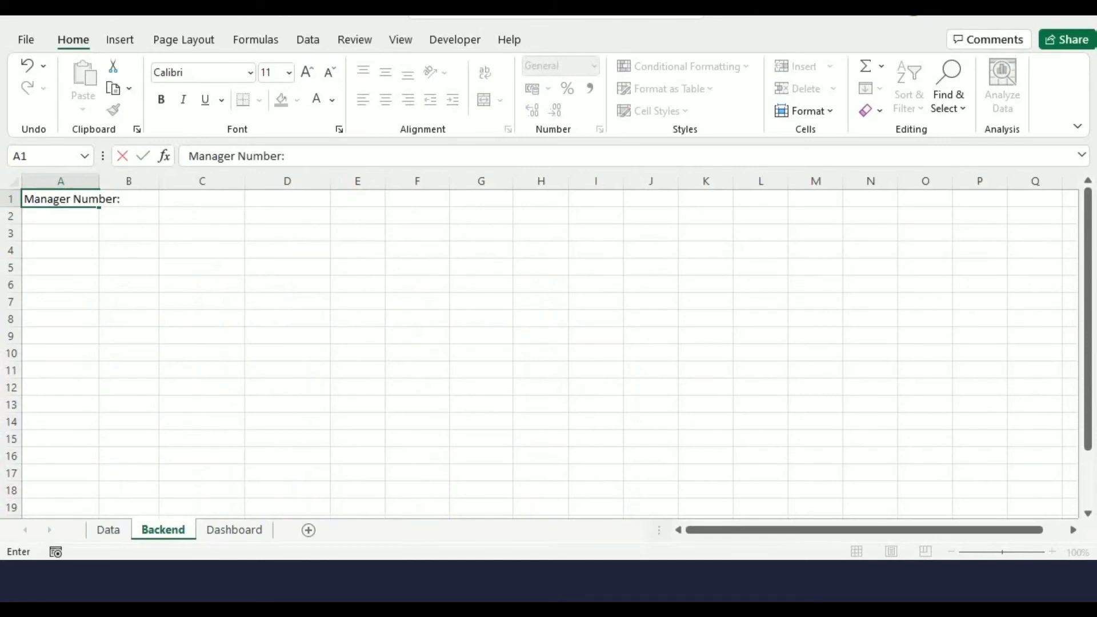
Enter manager number 1 in B1 and the label "Name:" in C1 of the Backend sheet
type("1")
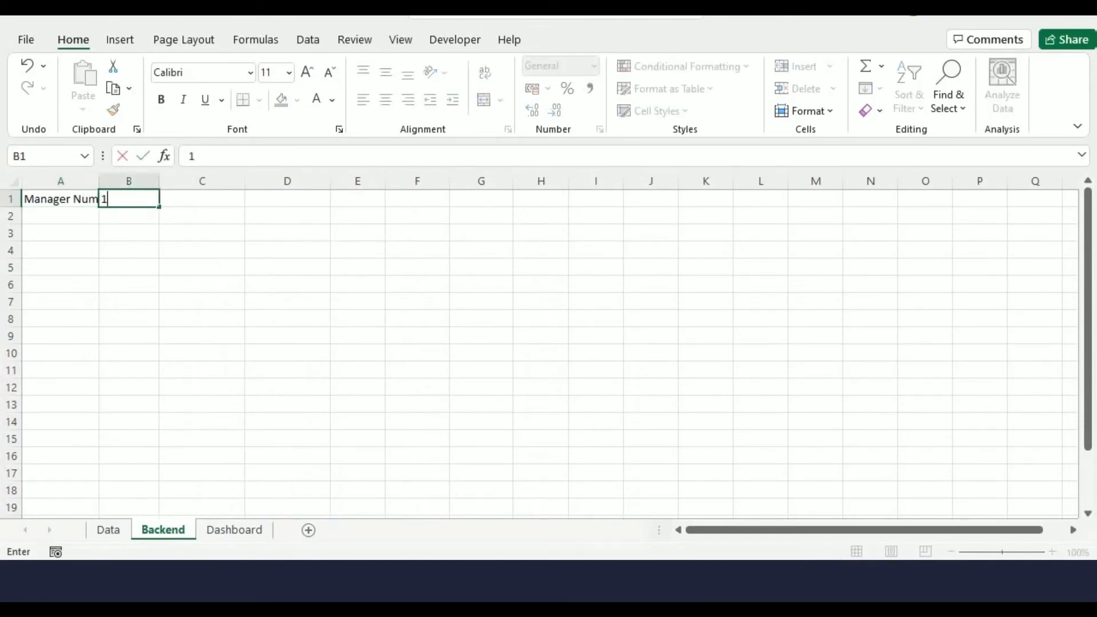
key("Tab")
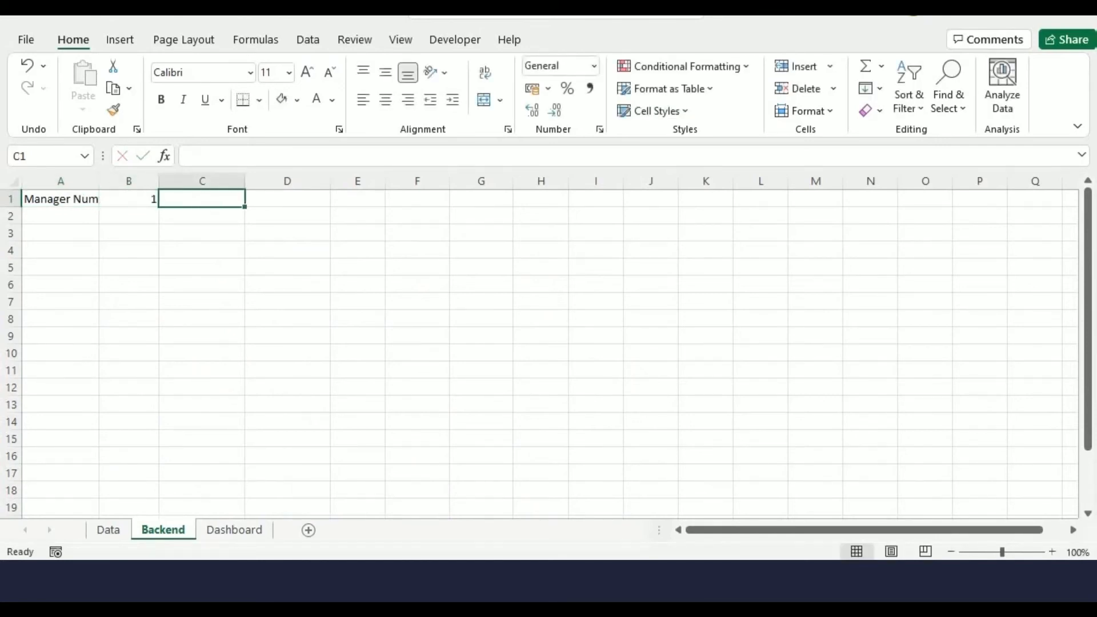
type("Name:")
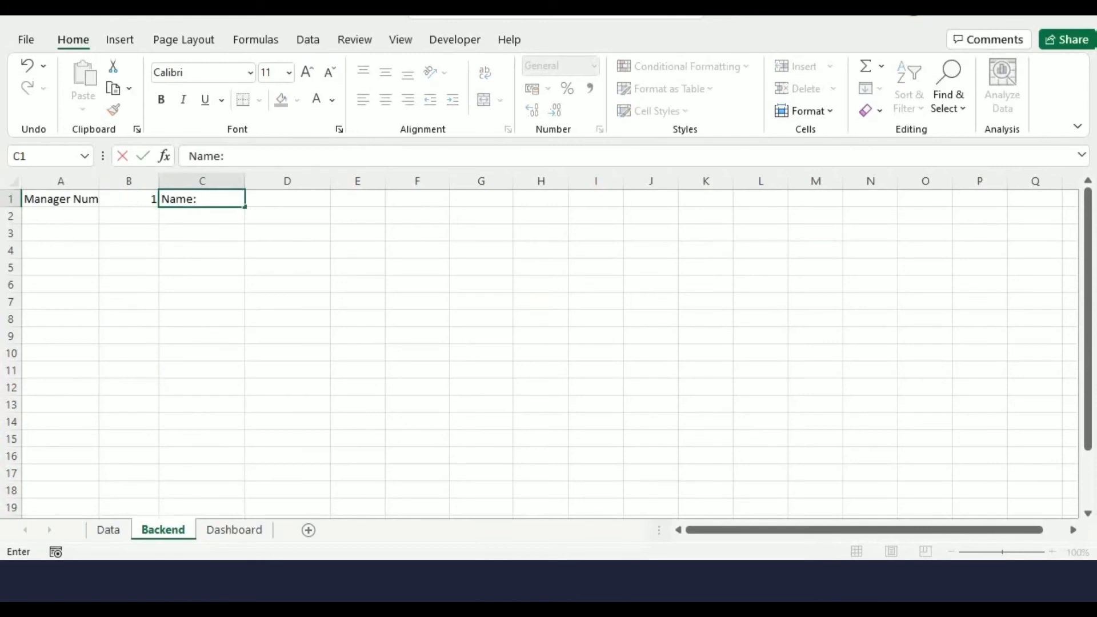
key("Tab")
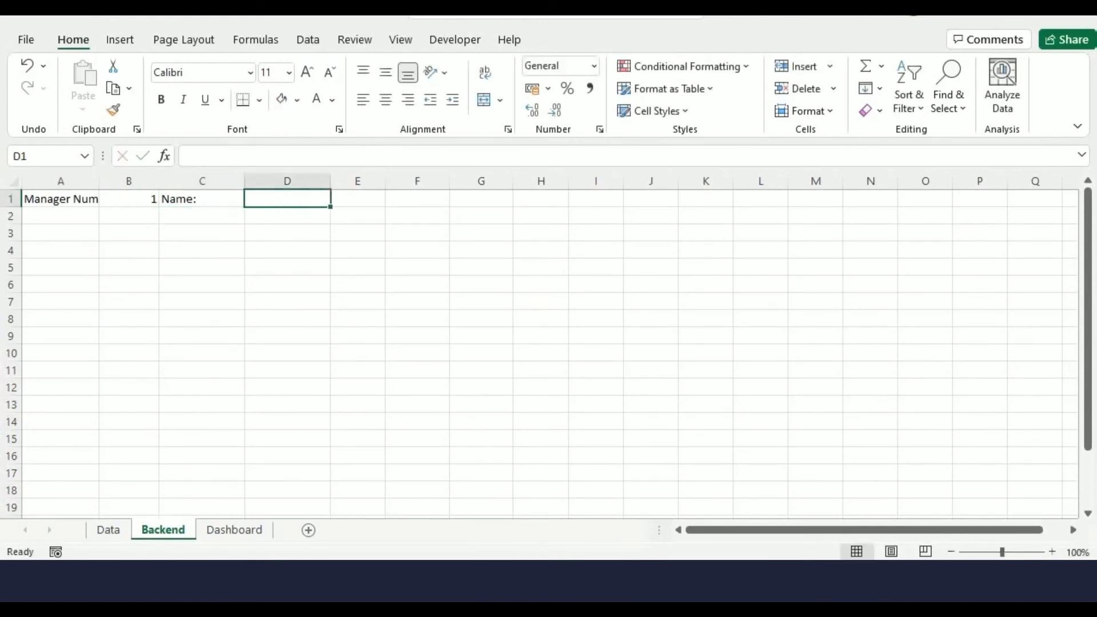
type("=@INDEX(")
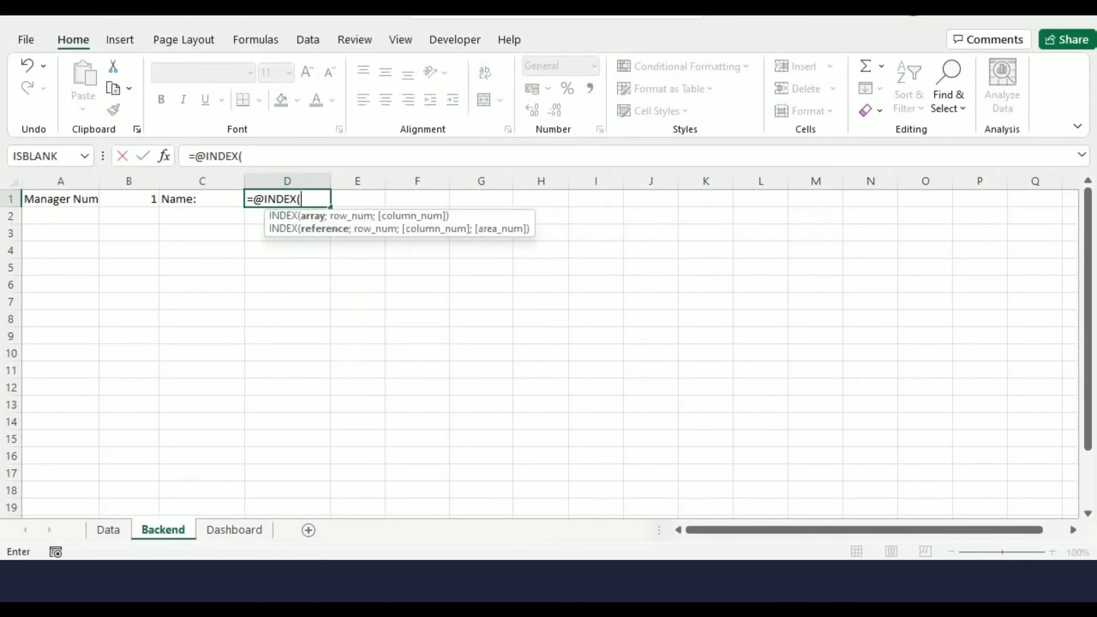
left_click(108, 530)
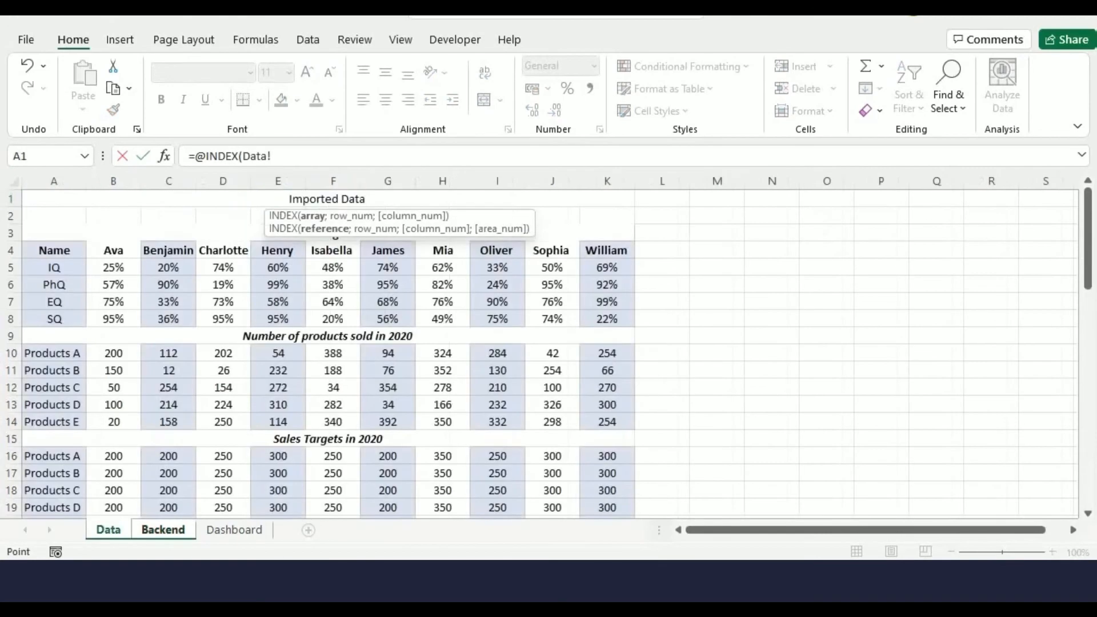
left_click_drag(113, 250, 607, 250)
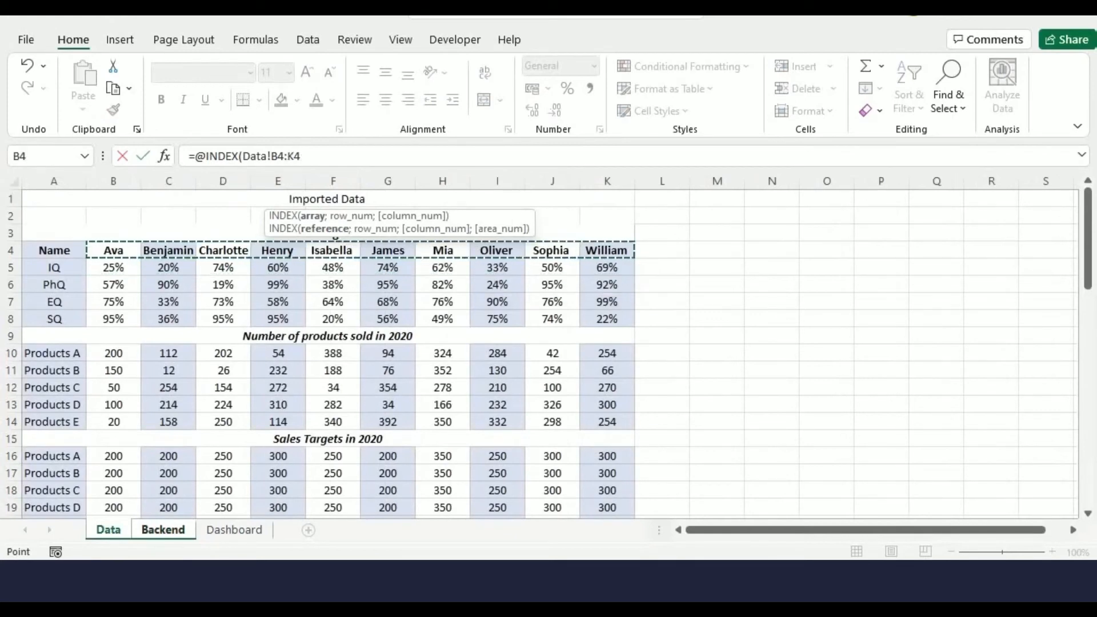
left_click(303, 156)
type(";")
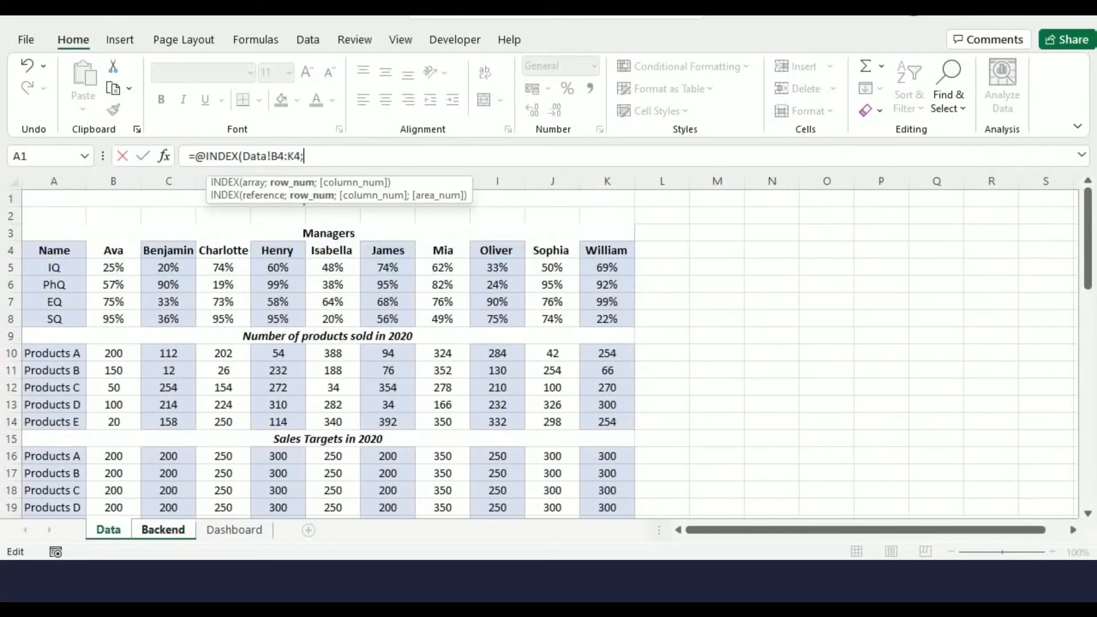
left_click(163, 530)
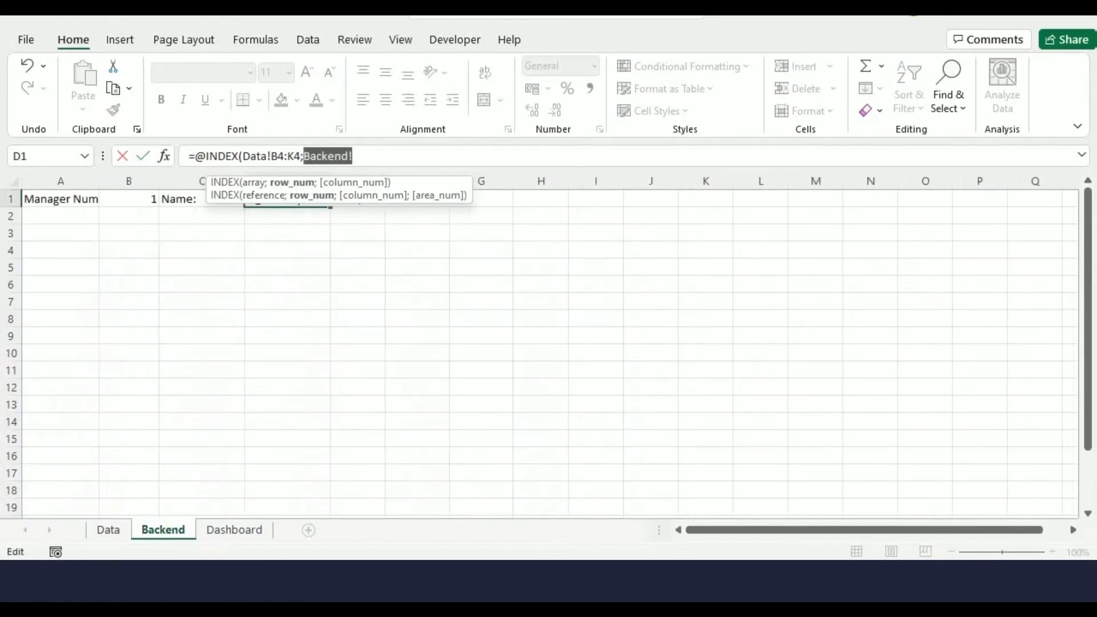
type("1;")
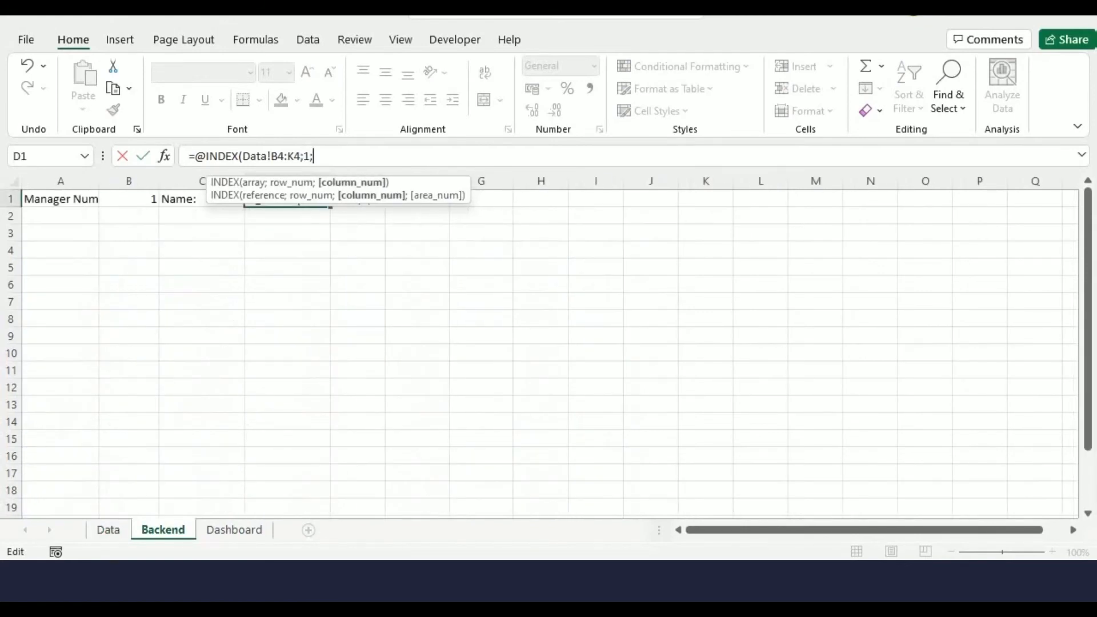
left_click(129, 199)
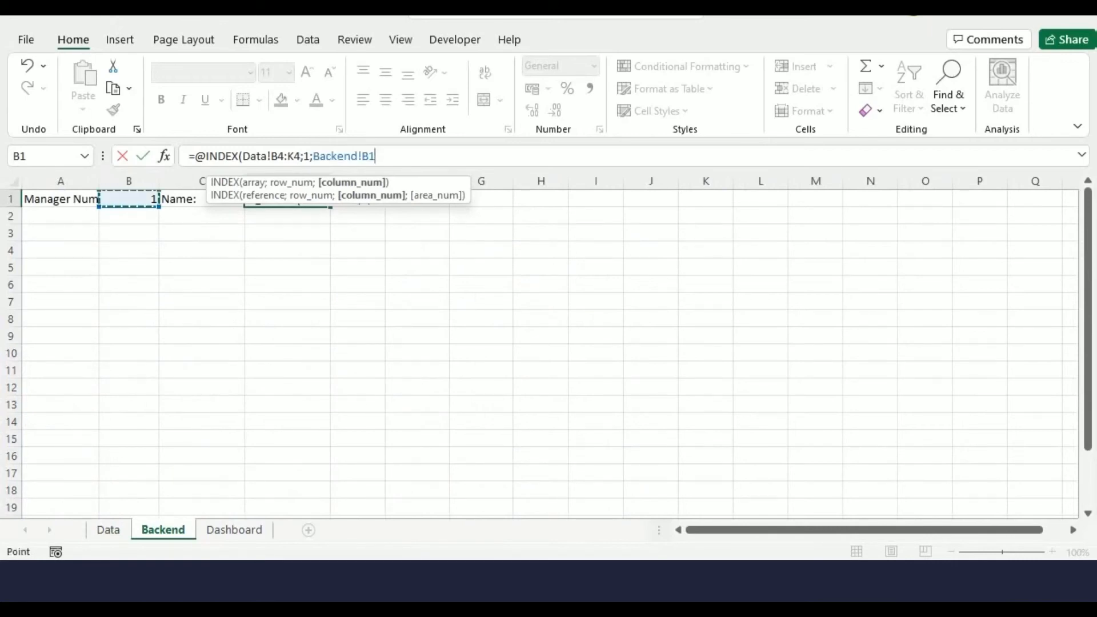
type(")")
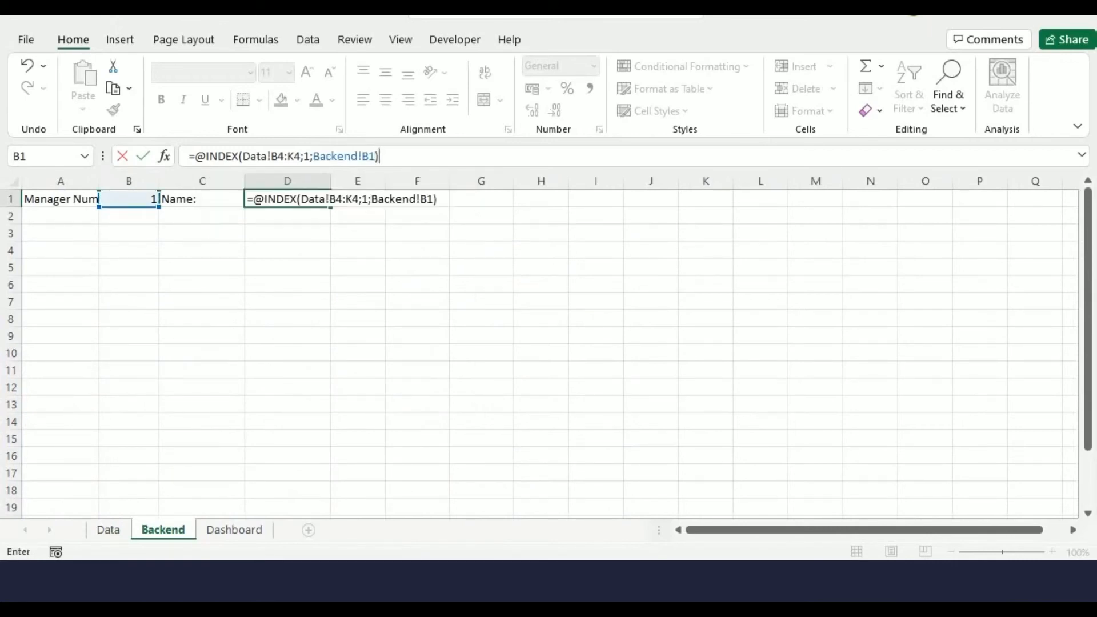
key("Return")
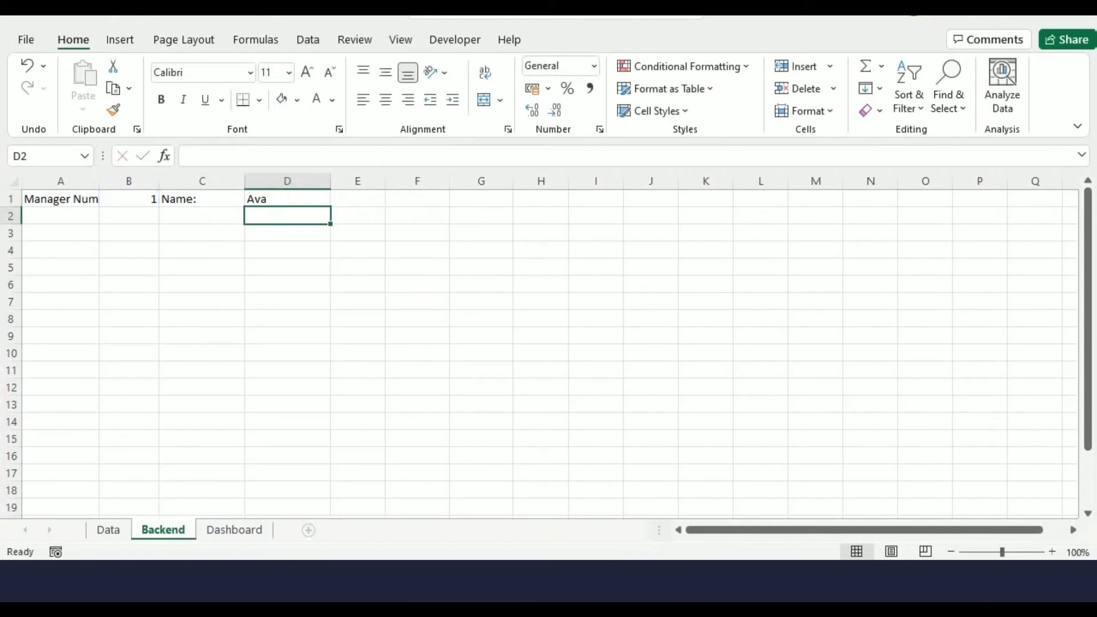
Test the name lookup by setting the manager number to 3, then 10, then back to 1
left_click(287, 199)
key("Left")
key("Left")
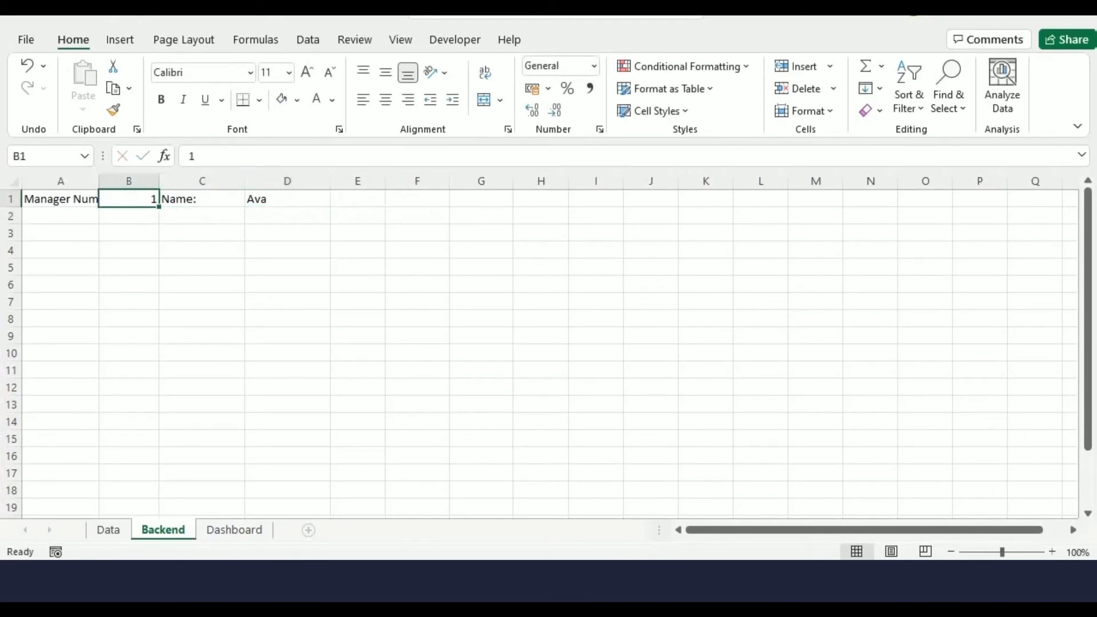
type("3")
key("Return")
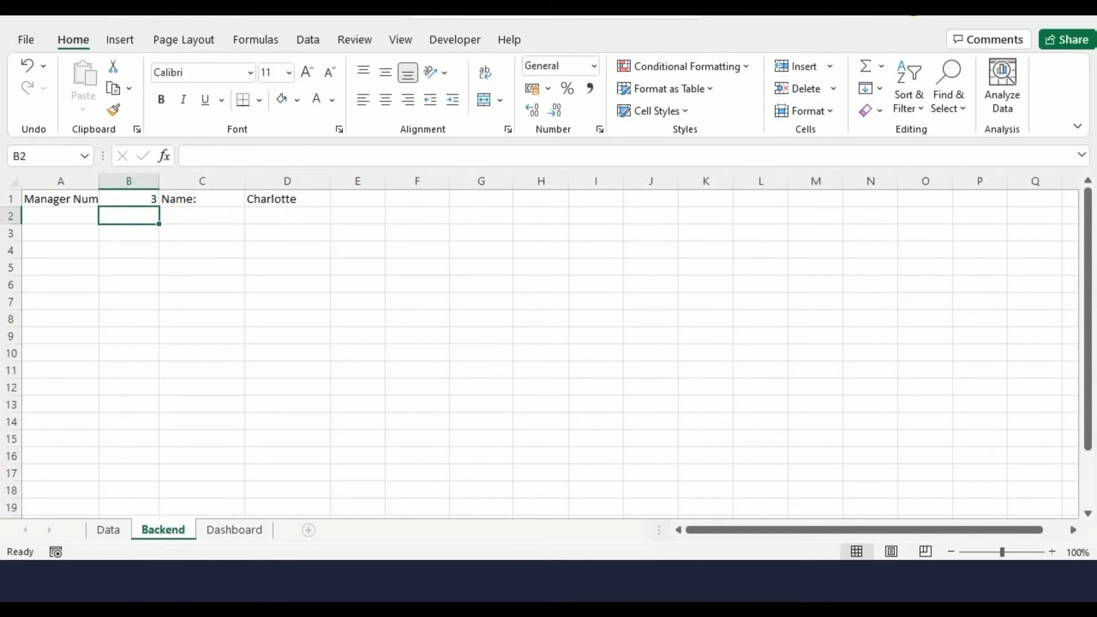
key("Up")
type("10")
key("Return")
key("Up")
type("1")
key("Return")
Add the label "Test Result:" in A3
key("Down")
key("Left")
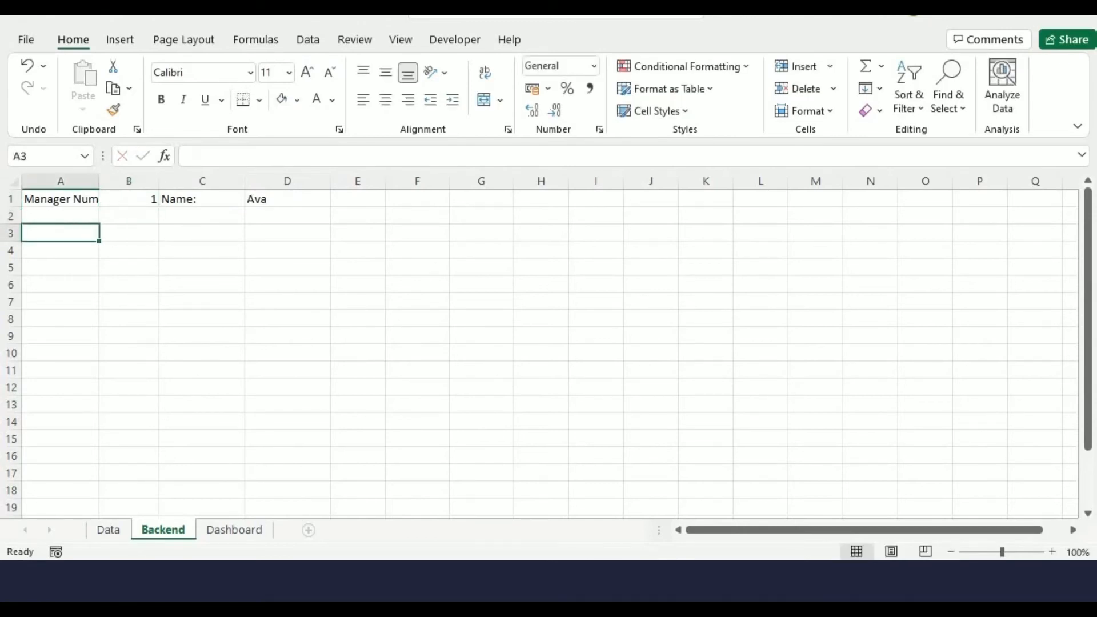
type("Test")
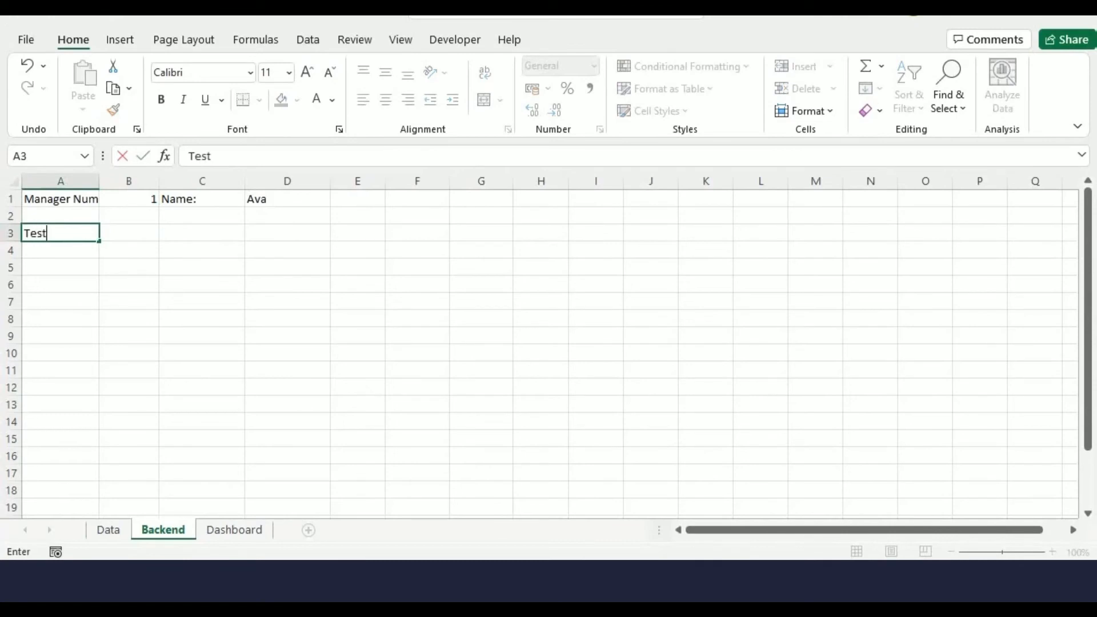
type(" Result:")
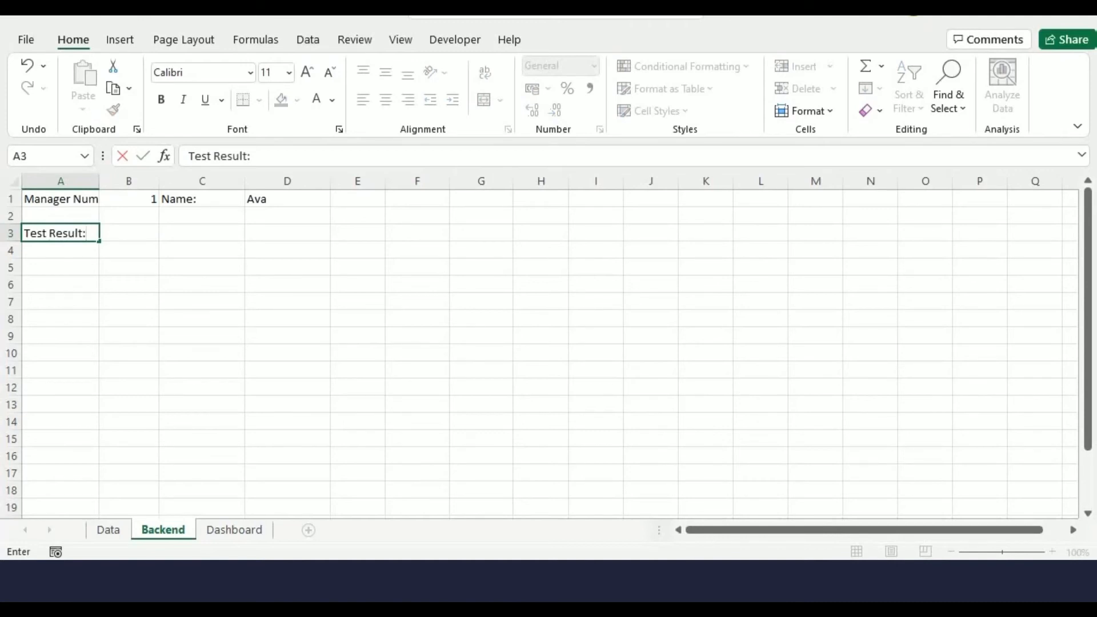
key("Return")
List the labels Q, IQ, PhQ, EQ and SQ down column B in B4:B8
key("Right")
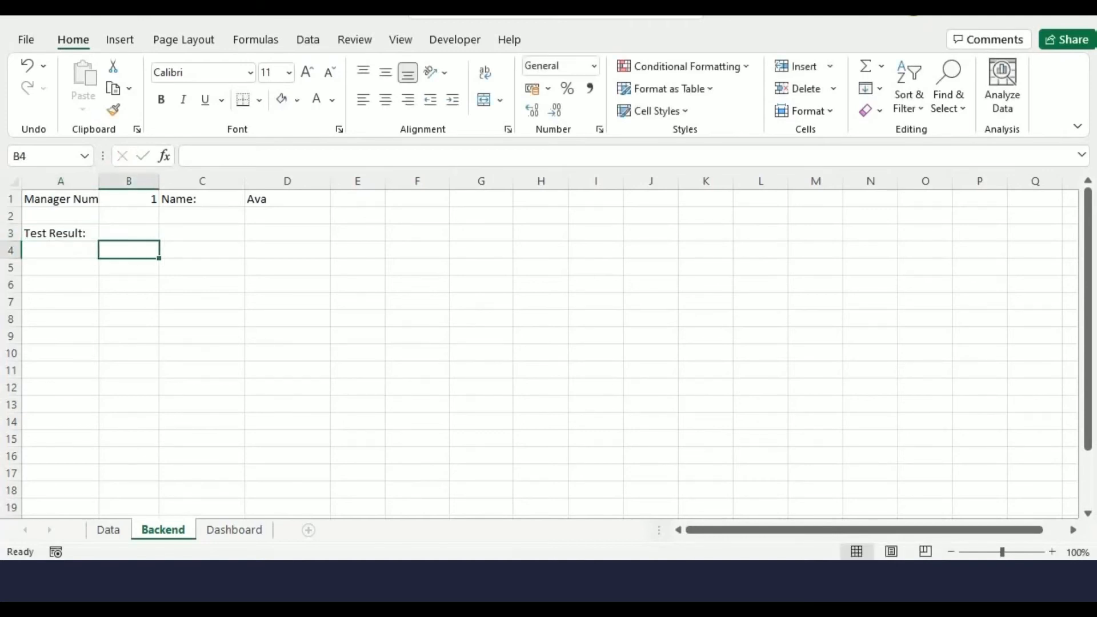
type("Q")
key("Return")
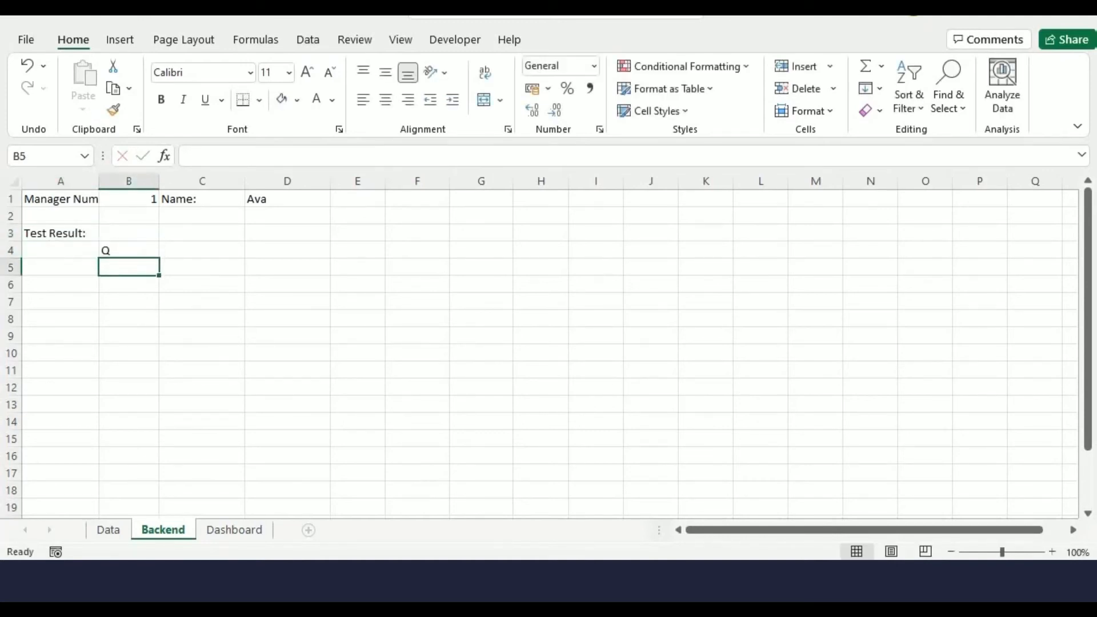
type("IQ")
key("shift+Down")
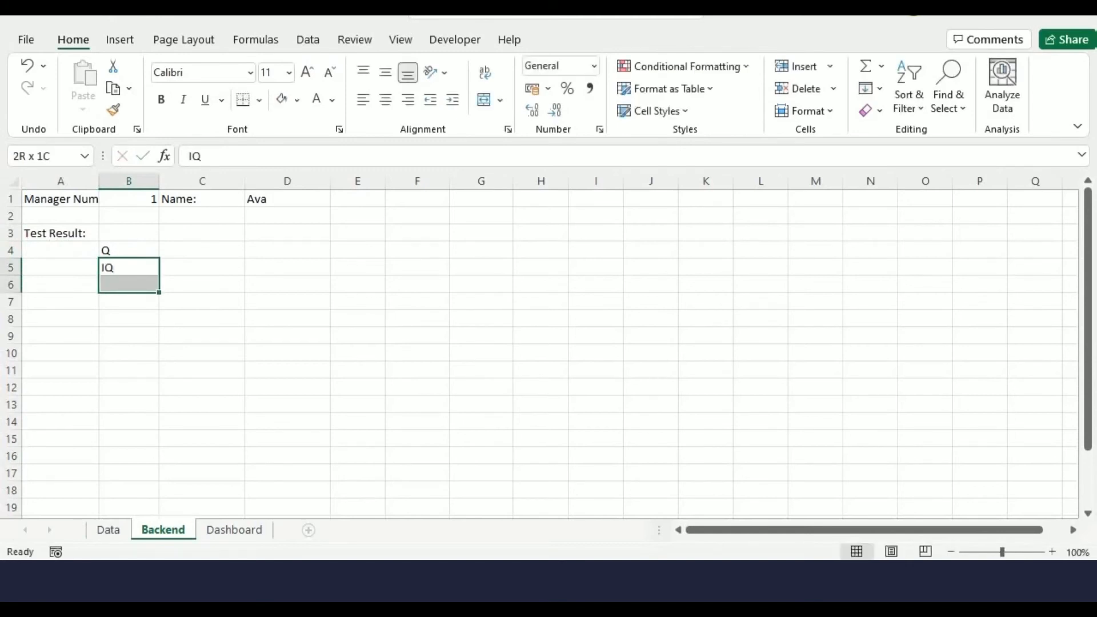
key("Down")
type("PhQ")
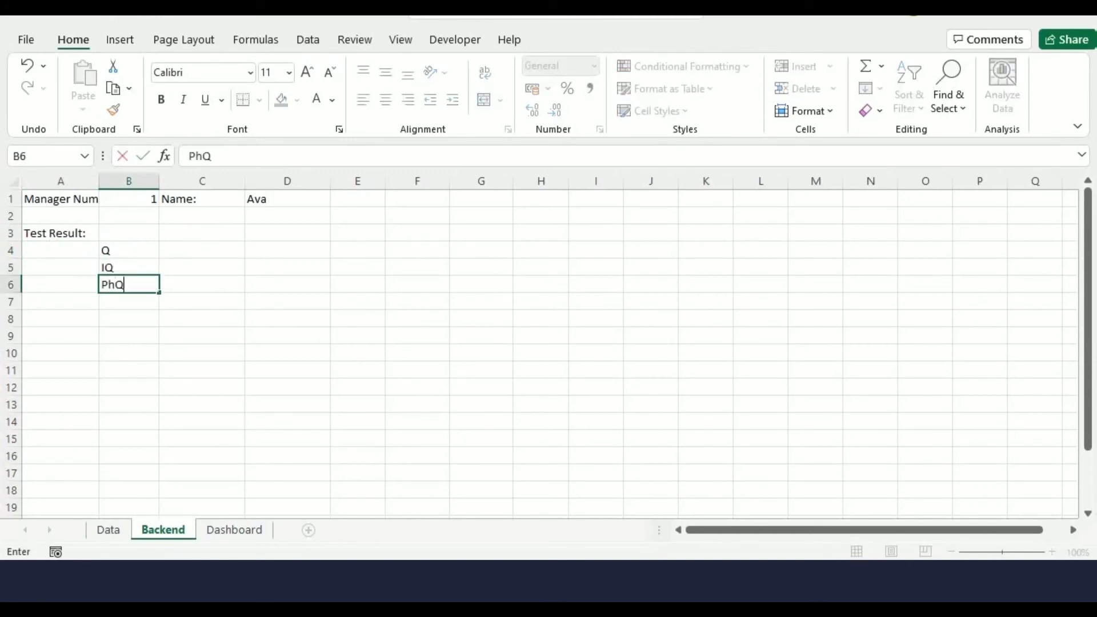
key("Return")
type("EQ")
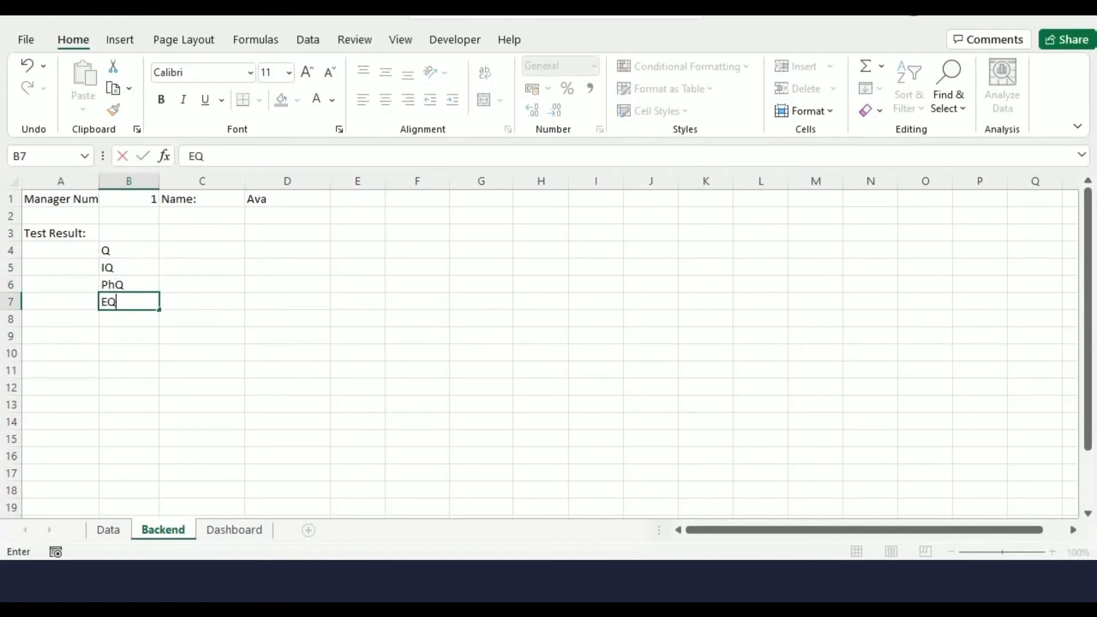
key("Return")
type("SQ")
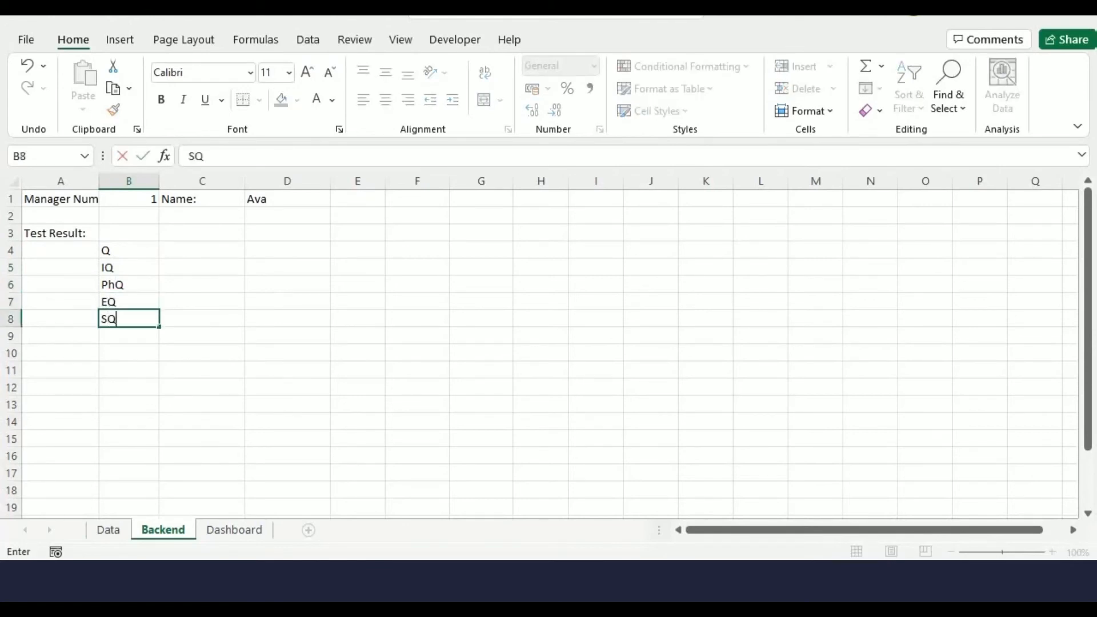
key("Up")
key("Up")
key("Up")
key("Up")
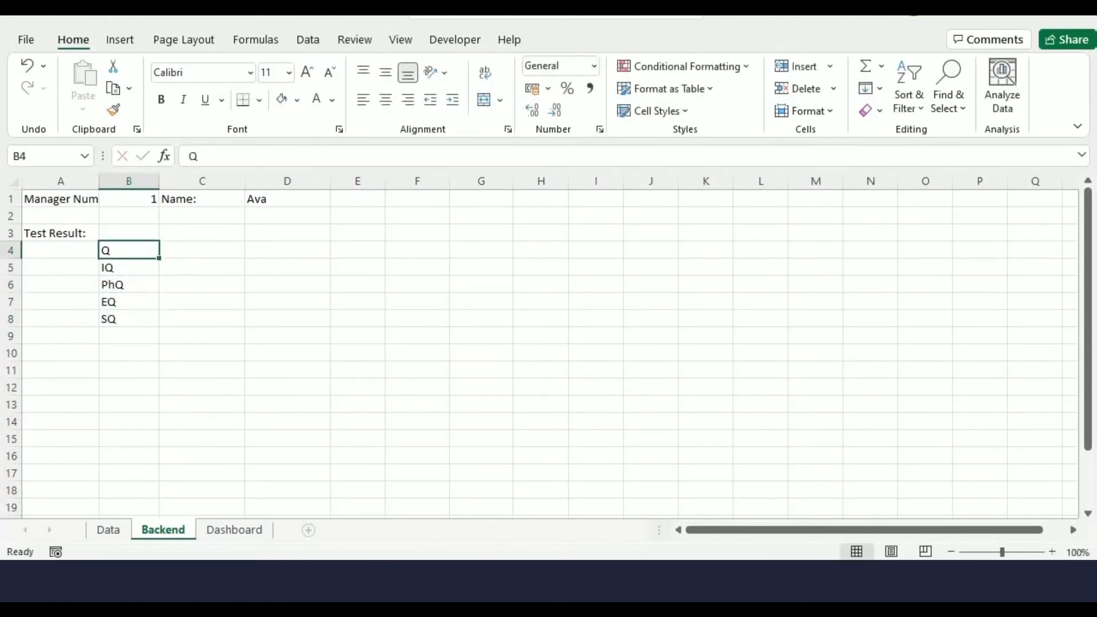
Add the label "Results:" in C4
key("Right")
type("Resul")
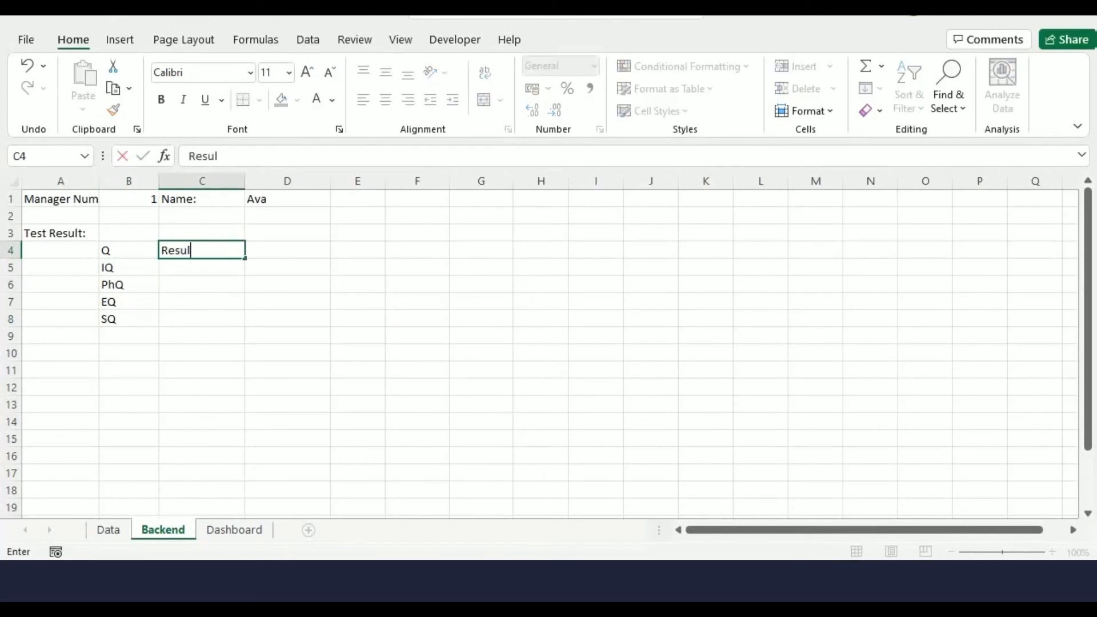
type("ts:")
key("Return")
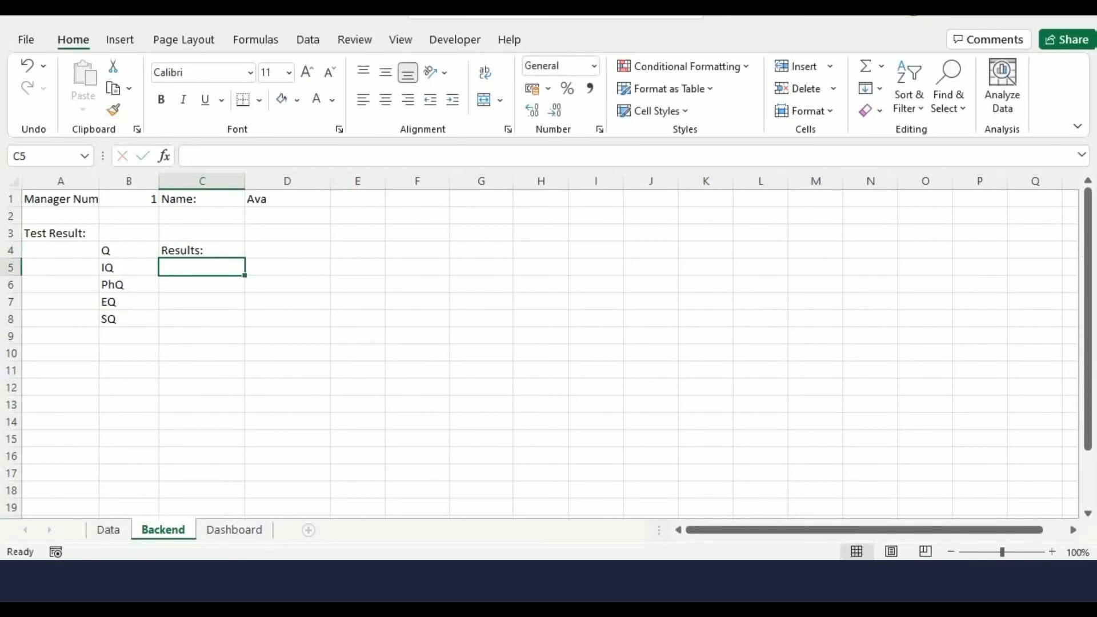
Enter in C5 an INDEX formula returning the result from Data!B5:K8 with row ROW()-4 and column Backend!B1
type("=@")
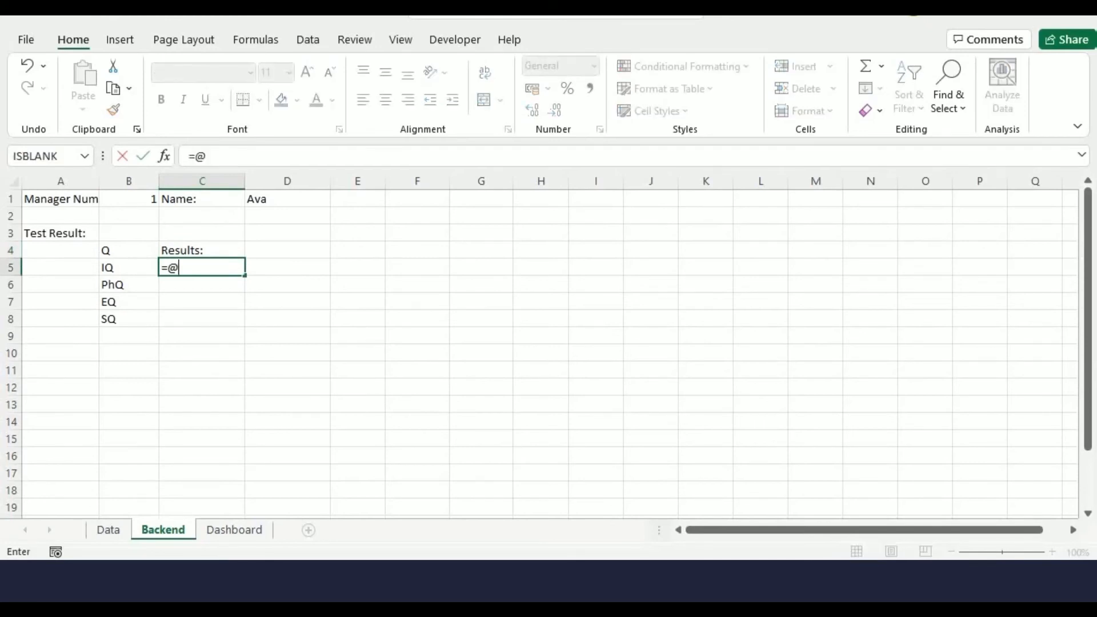
type("INDEX(")
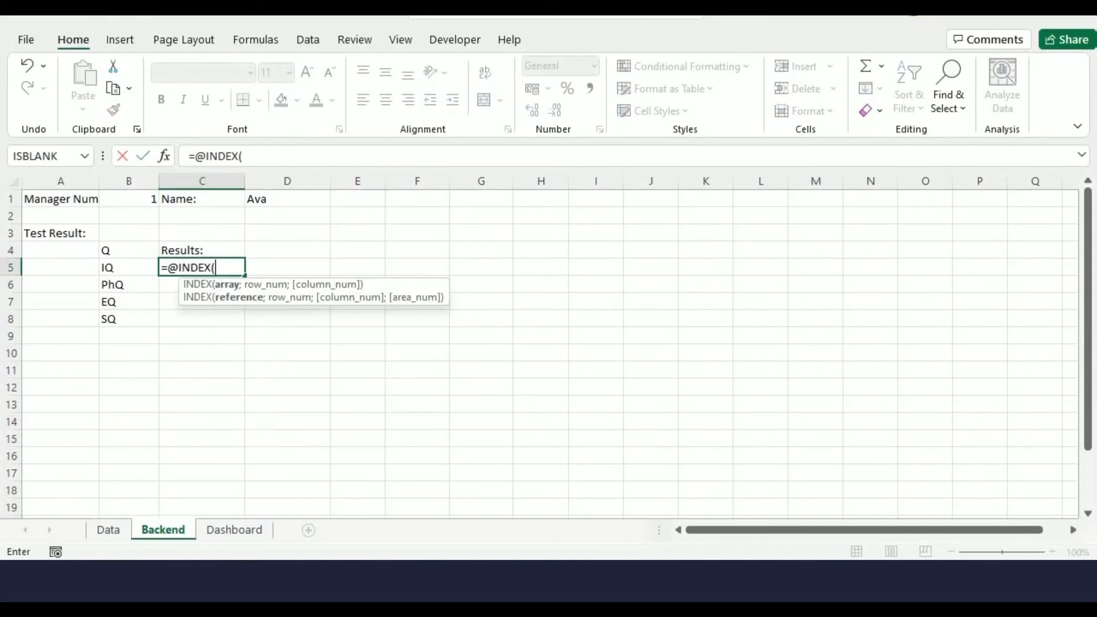
key("ctrl+Page_Up")
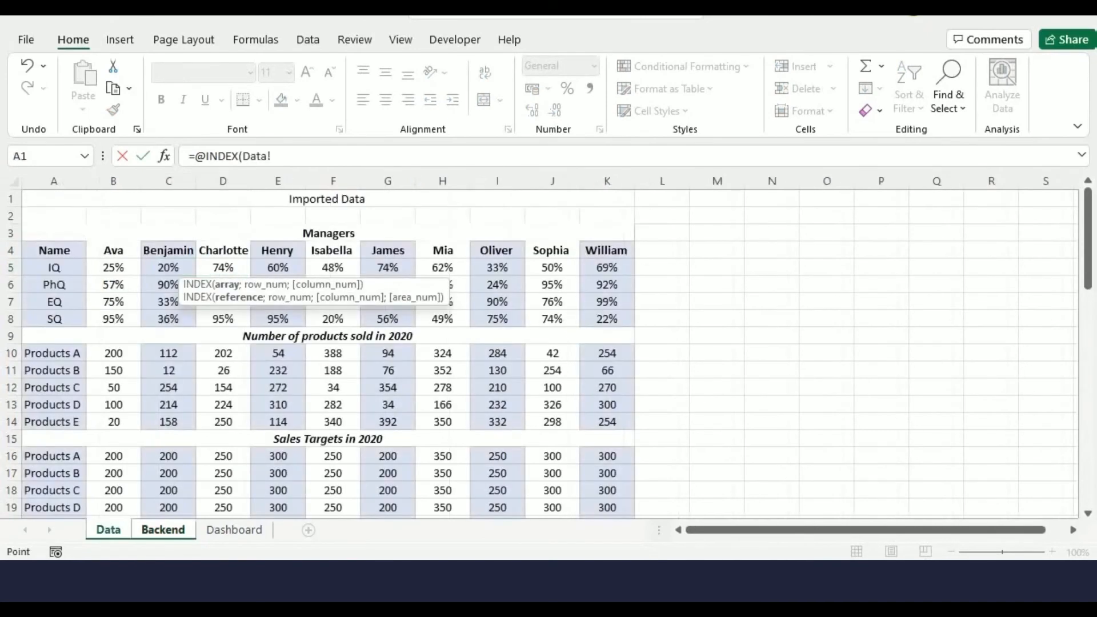
left_click_drag(113, 268, 617, 319)
type(";")
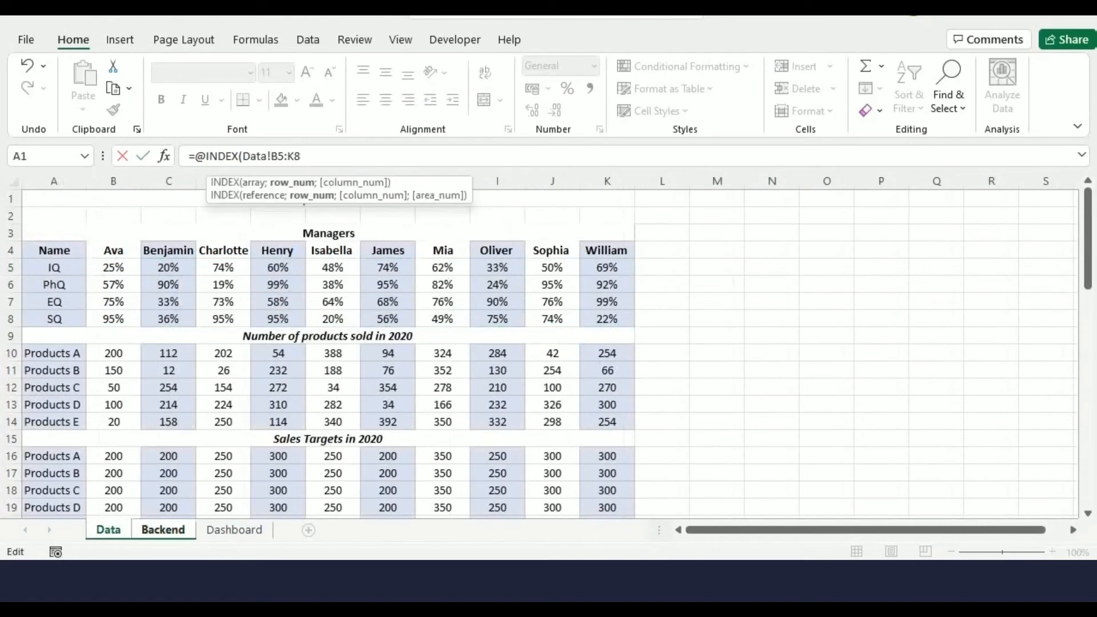
key("ctrl+Page_Down")
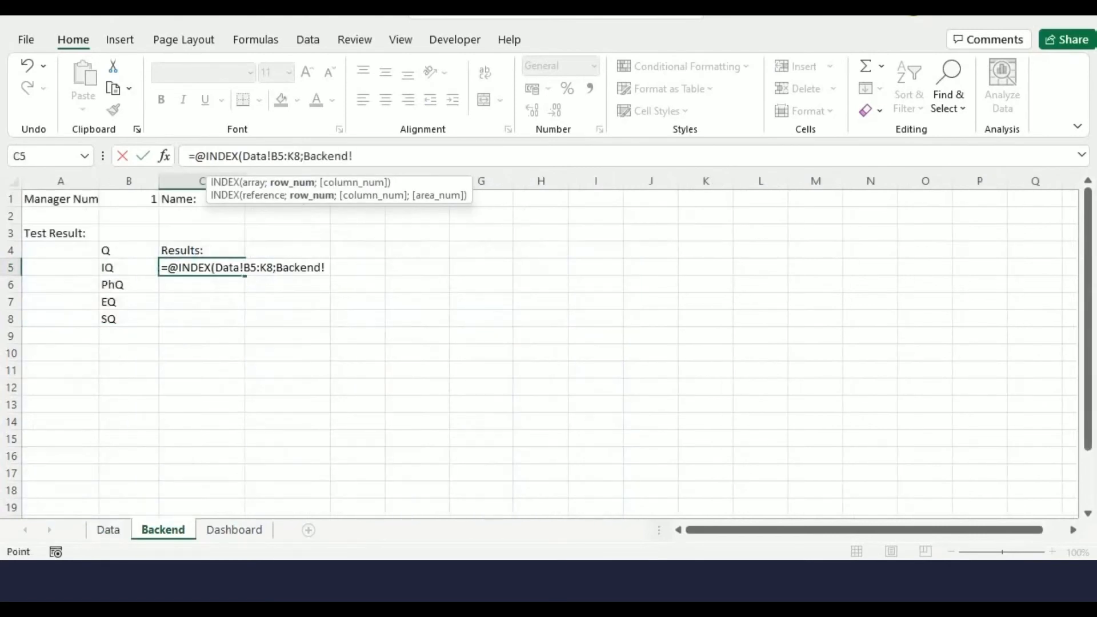
left_click_drag(327, 156, 303, 156)
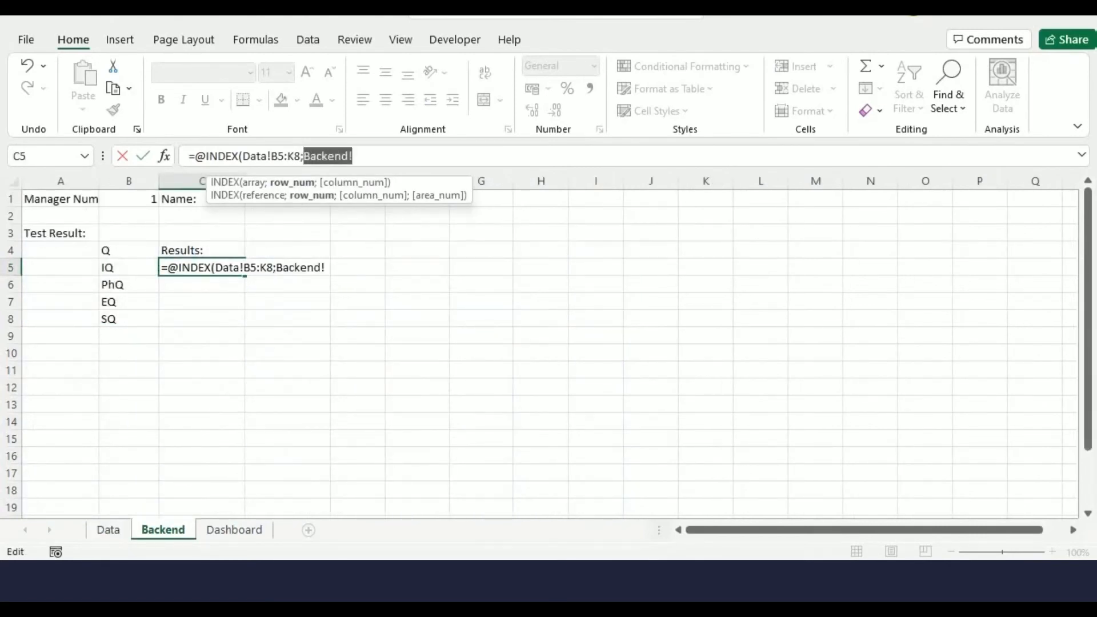
type("ROW()")
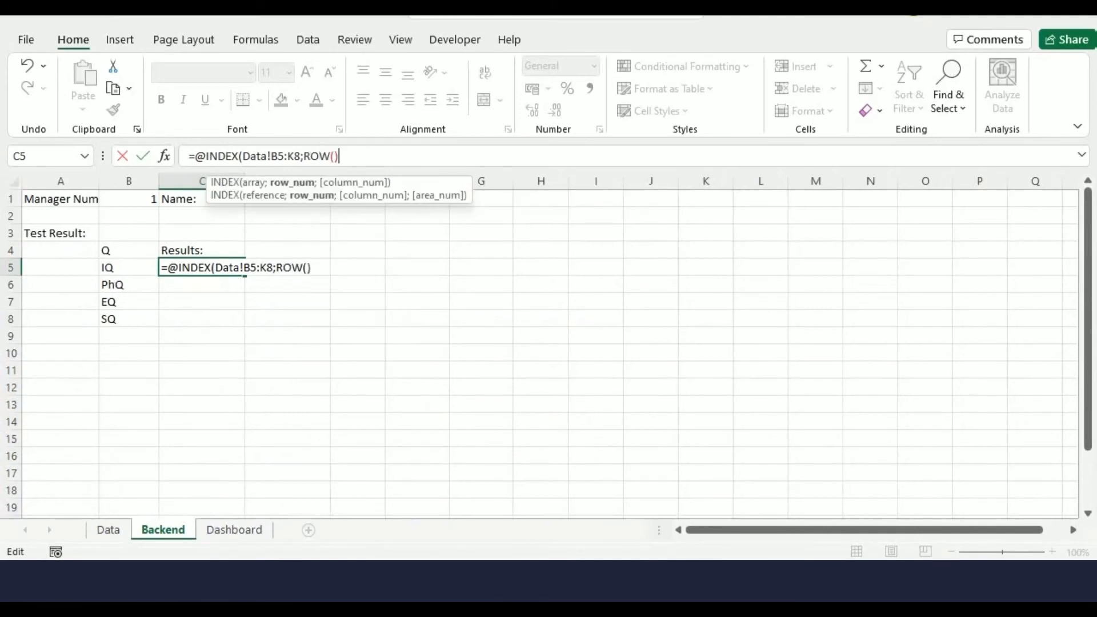
type("-4;")
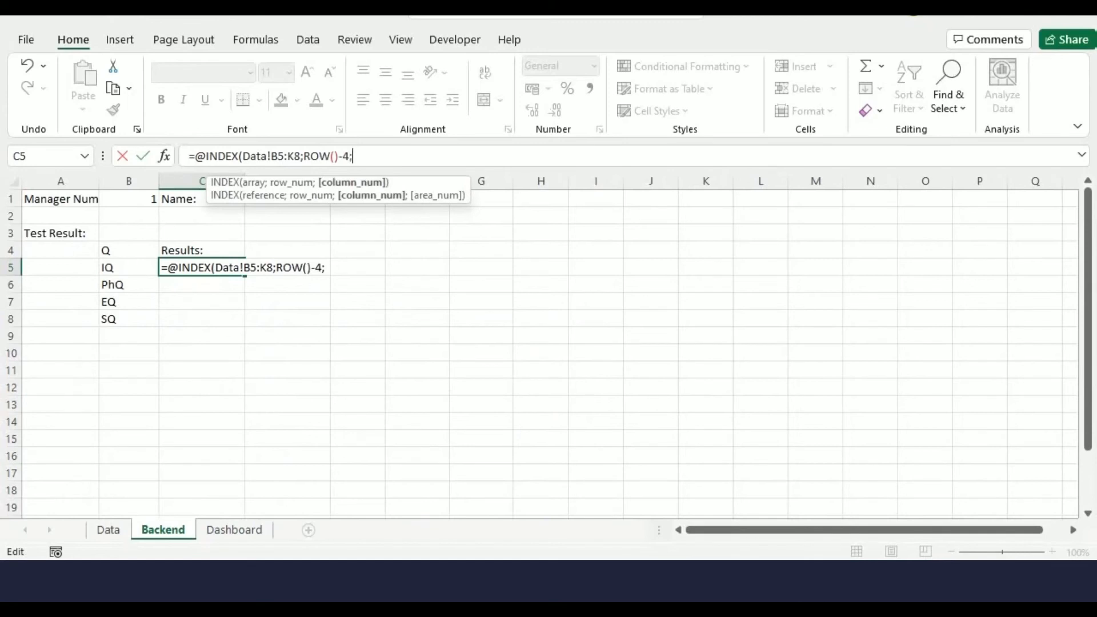
left_click(129, 199)
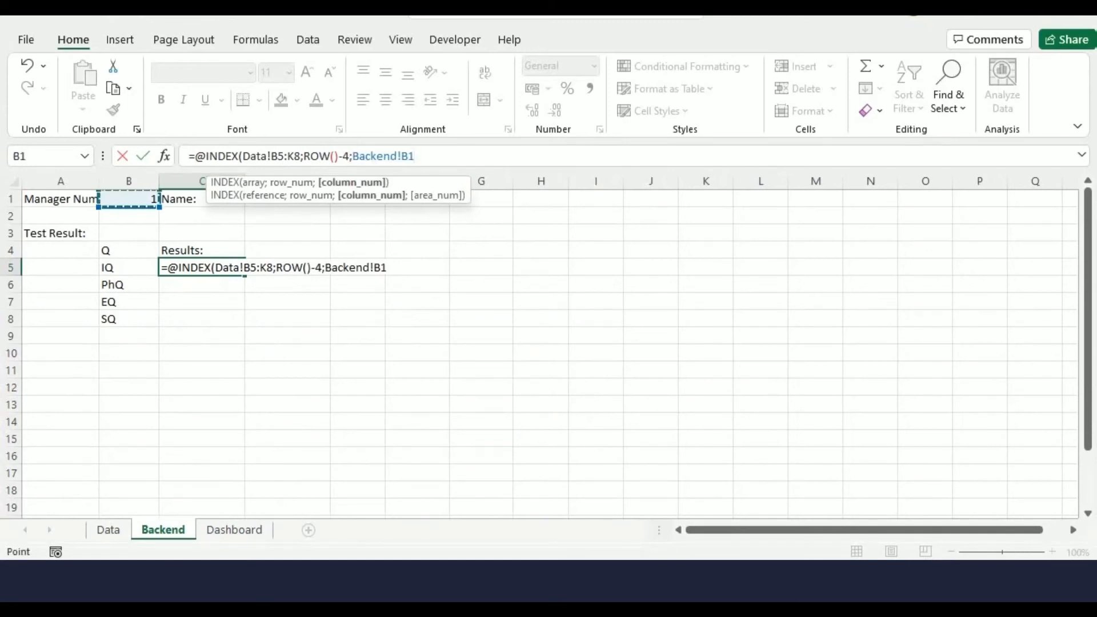
type(")")
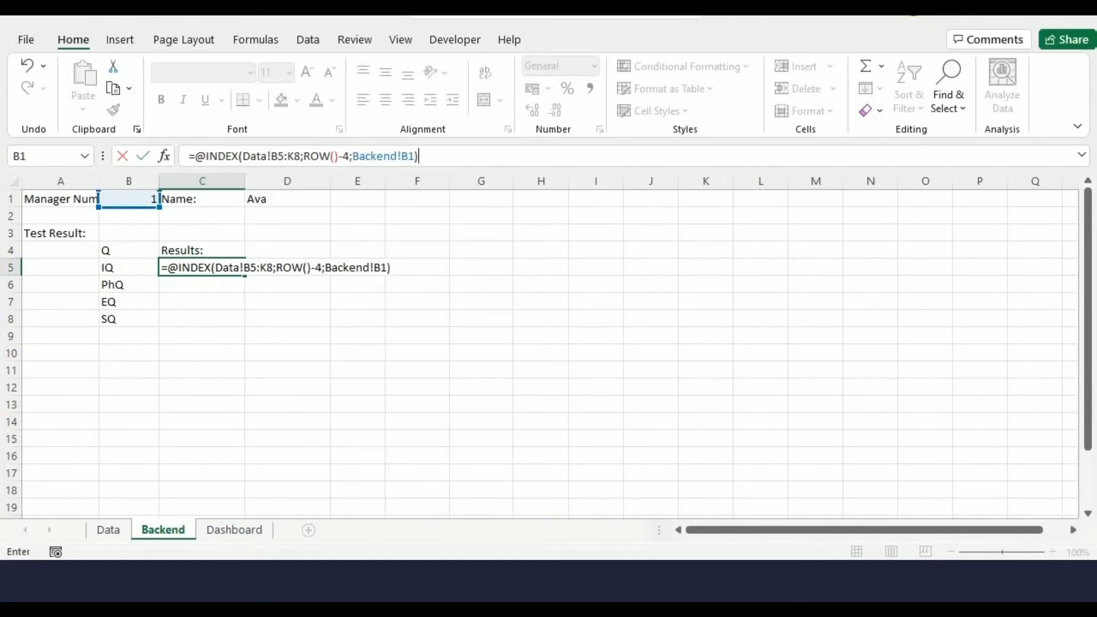
key("Return")
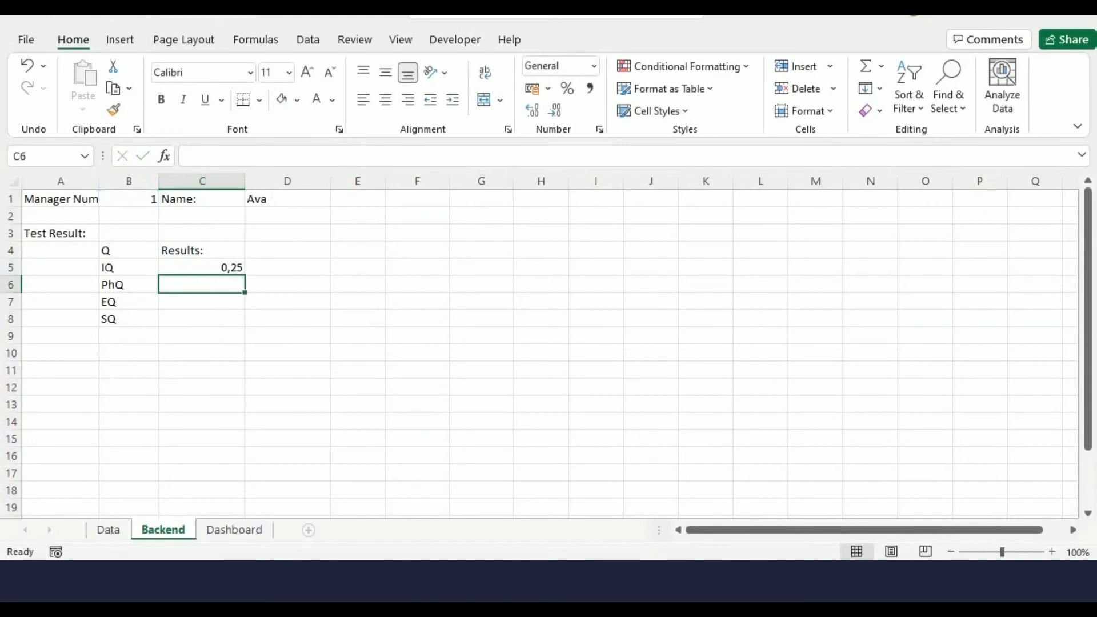
Make the formula's references absolute as Data!$B$5:$K$8 and Backend!$B$1
left_click(201, 268)
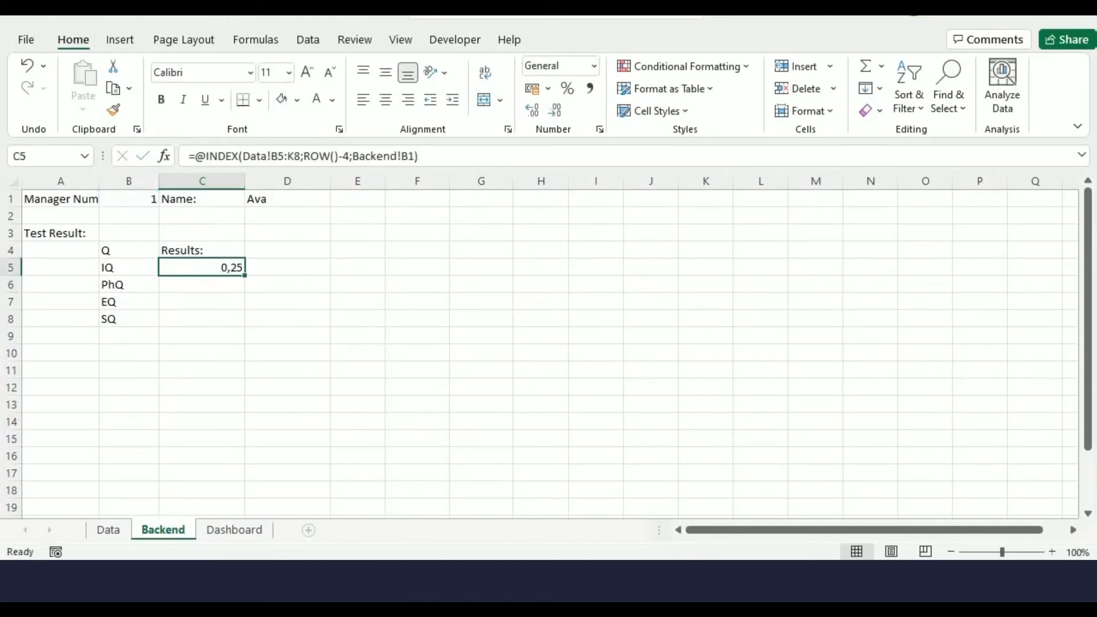
left_click(278, 156)
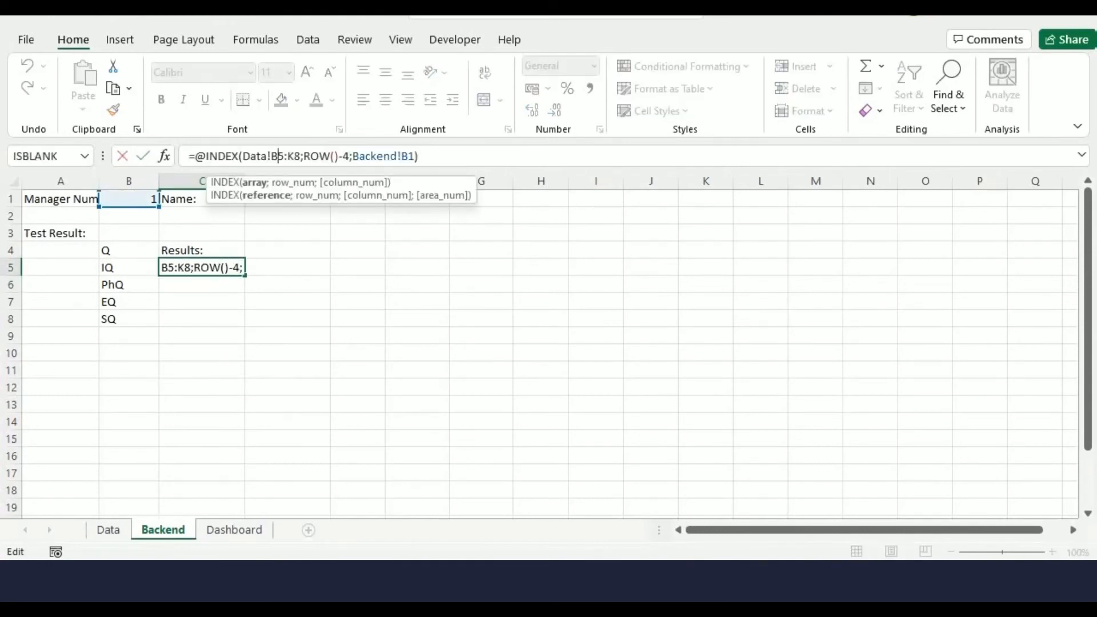
key("F4")
left_click(307, 156)
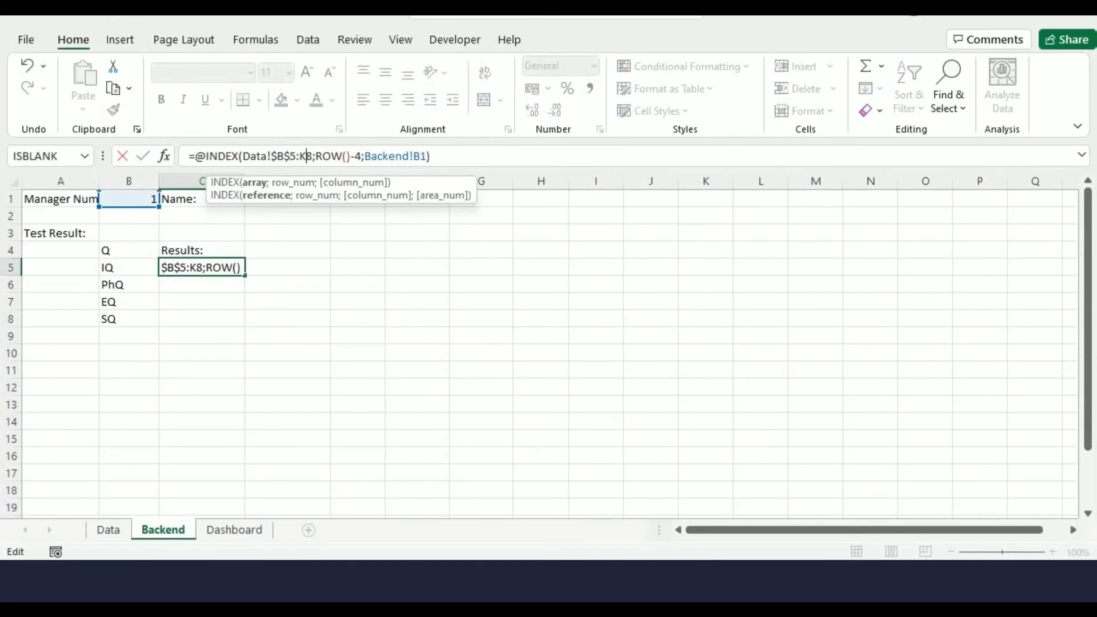
key("F4")
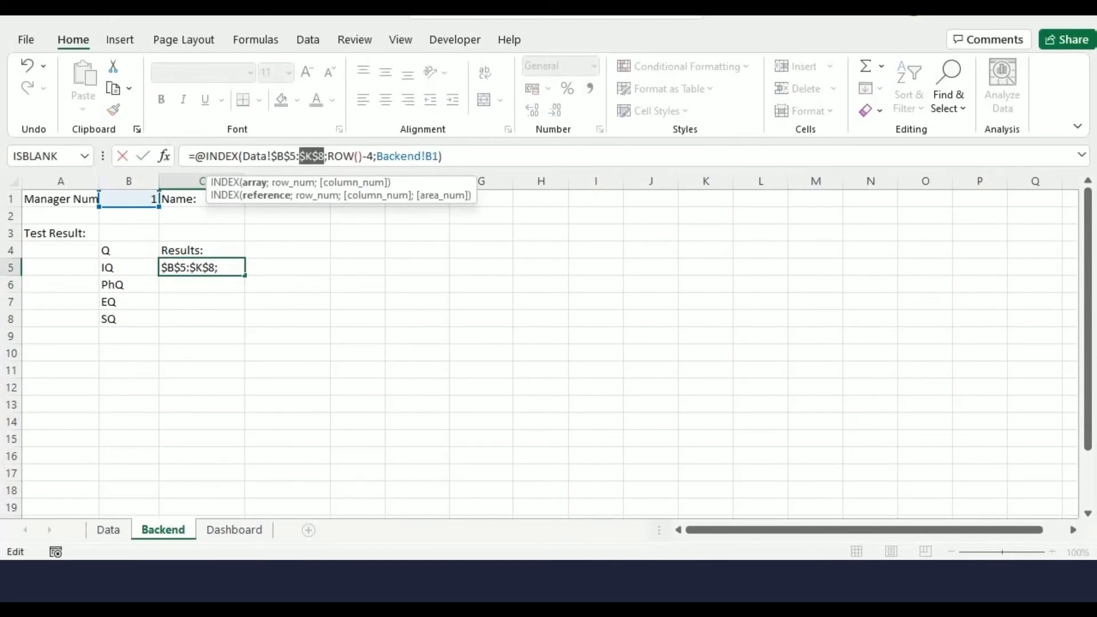
left_click(426, 155)
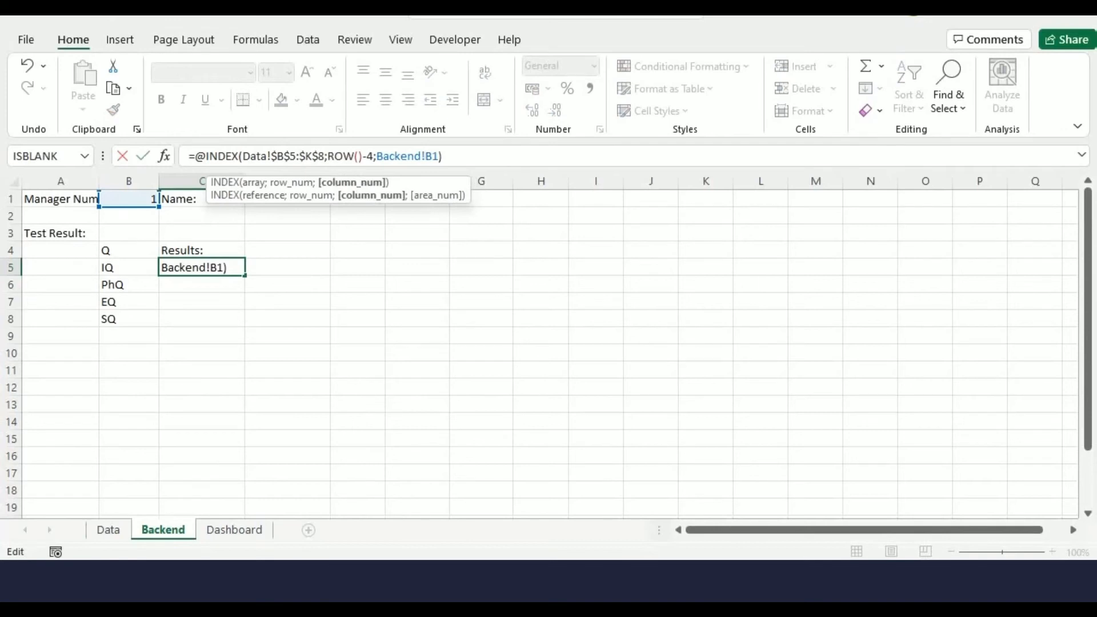
key("F4")
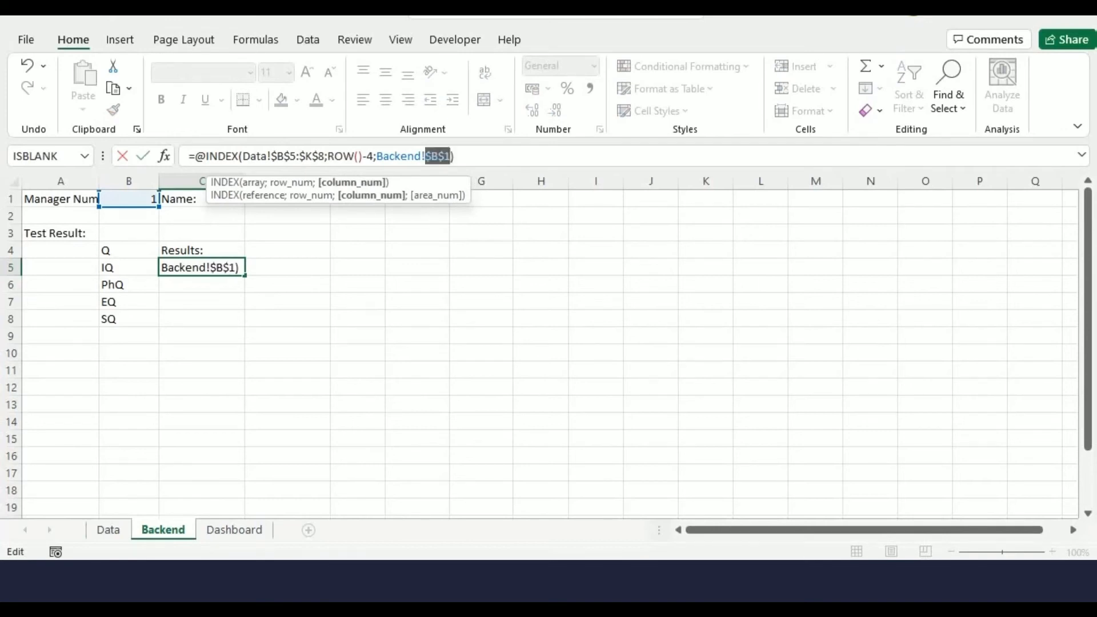
key("End")
key("Return")
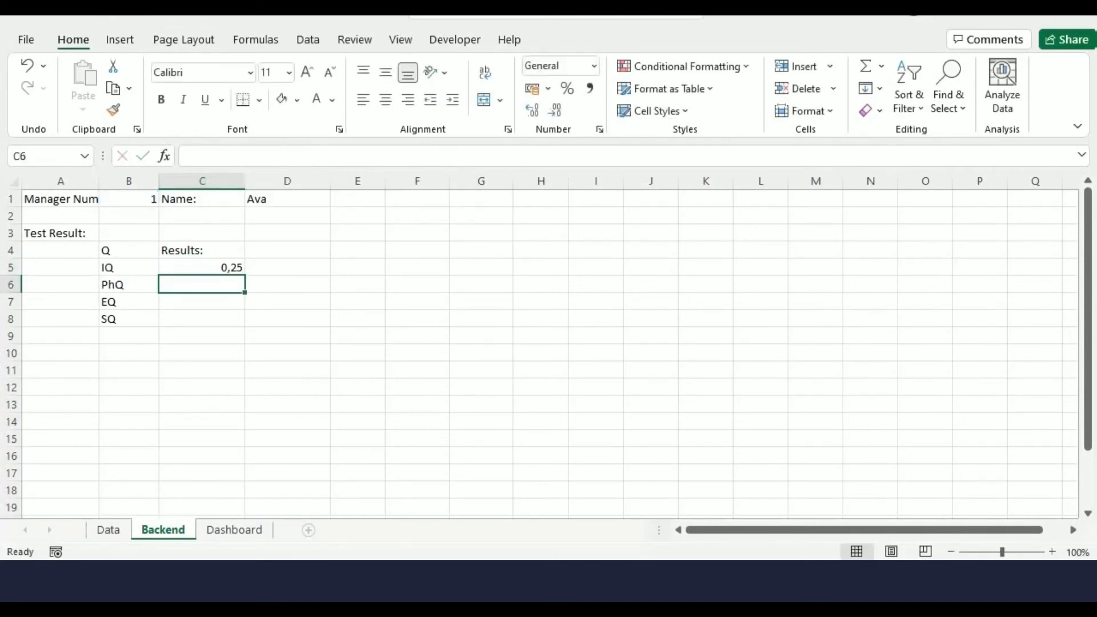
Fill the C5 formula down to C8 and format C5:C8 as Percentage with 0 decimal places
left_click(202, 267)
left_click_drag(245, 276, 245, 323)
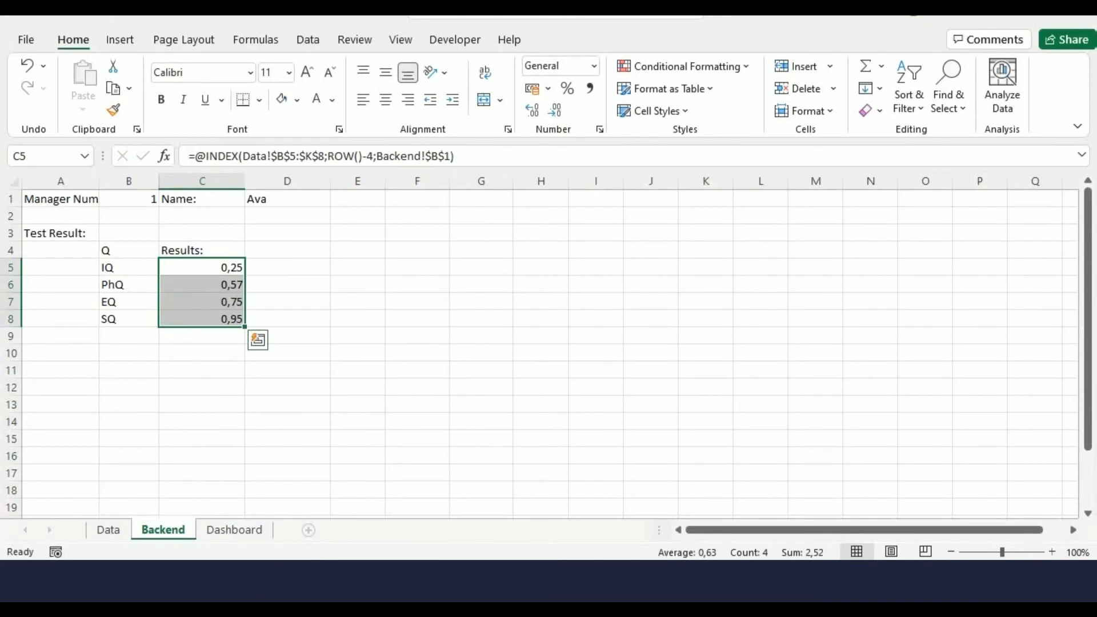
right_click(200, 293)
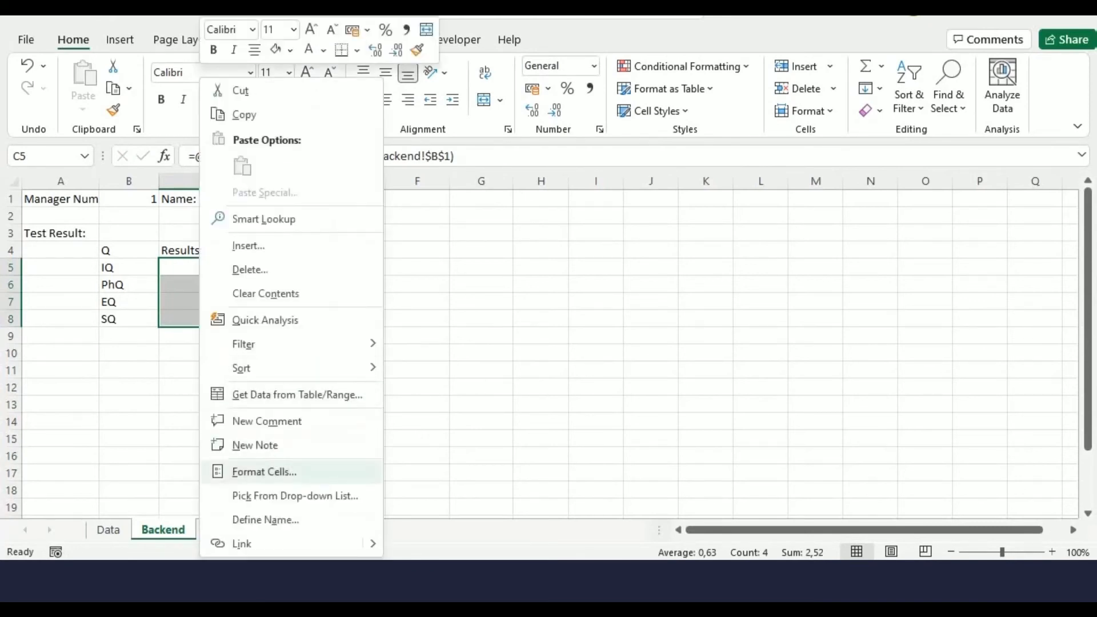
left_click(264, 472)
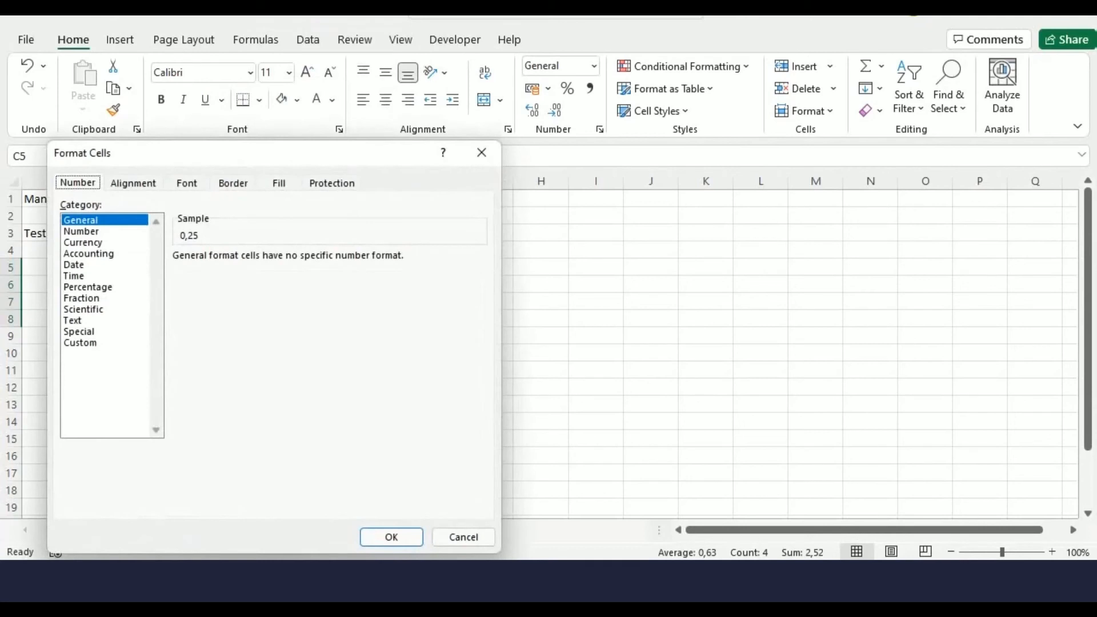
left_click(105, 288)
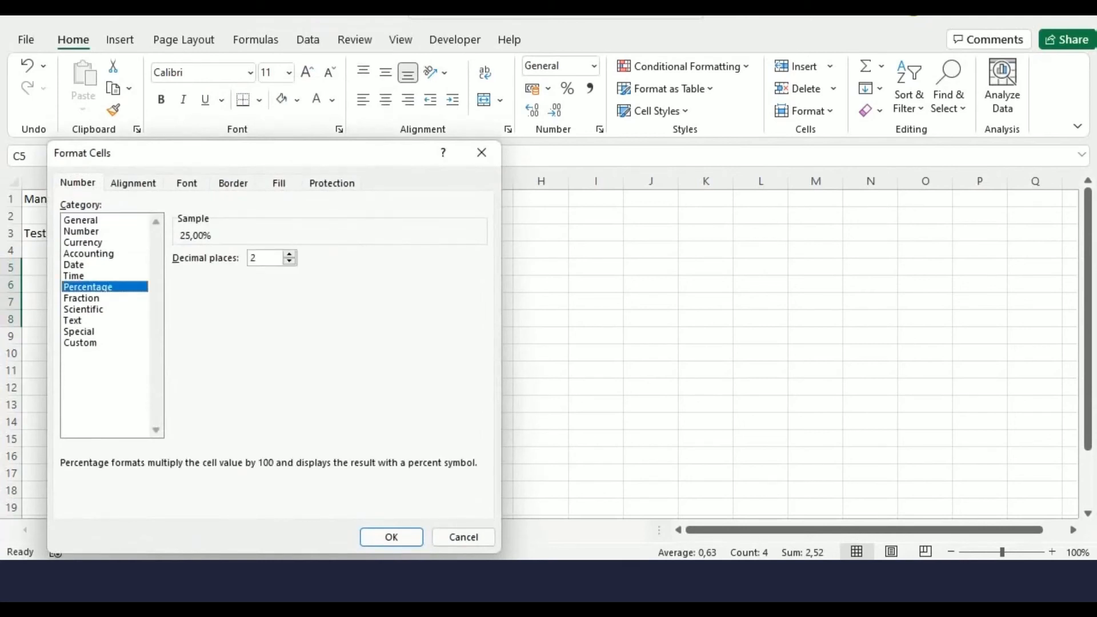
left_click(290, 262)
left_click(289, 262)
left_click(392, 537)
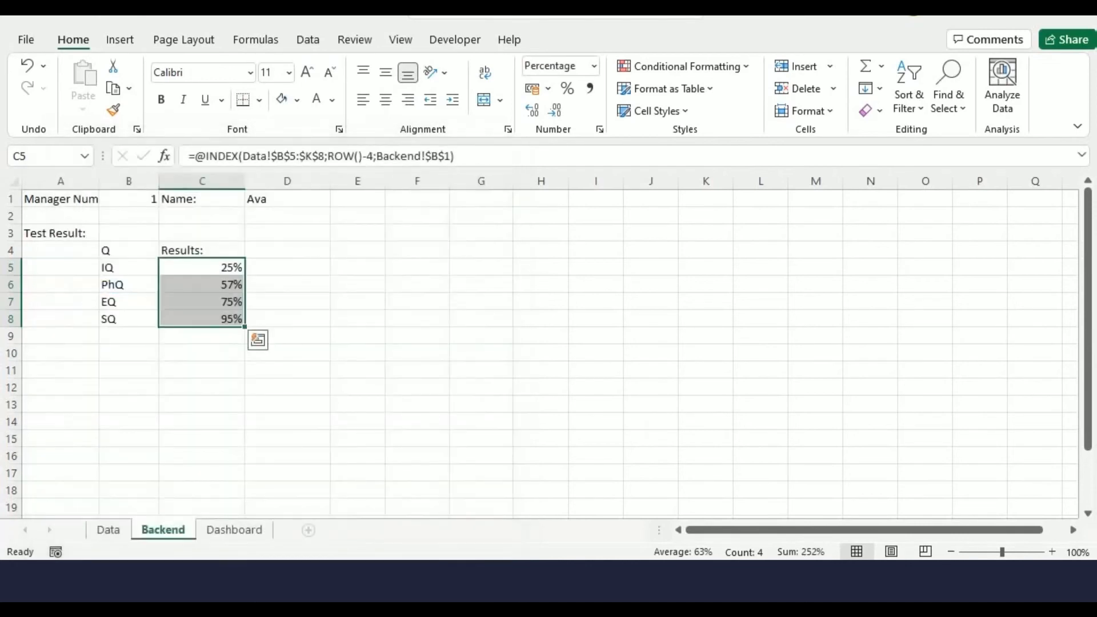
Format the range B4:C8 as a table with headers
left_click_drag(129, 250, 203, 319)
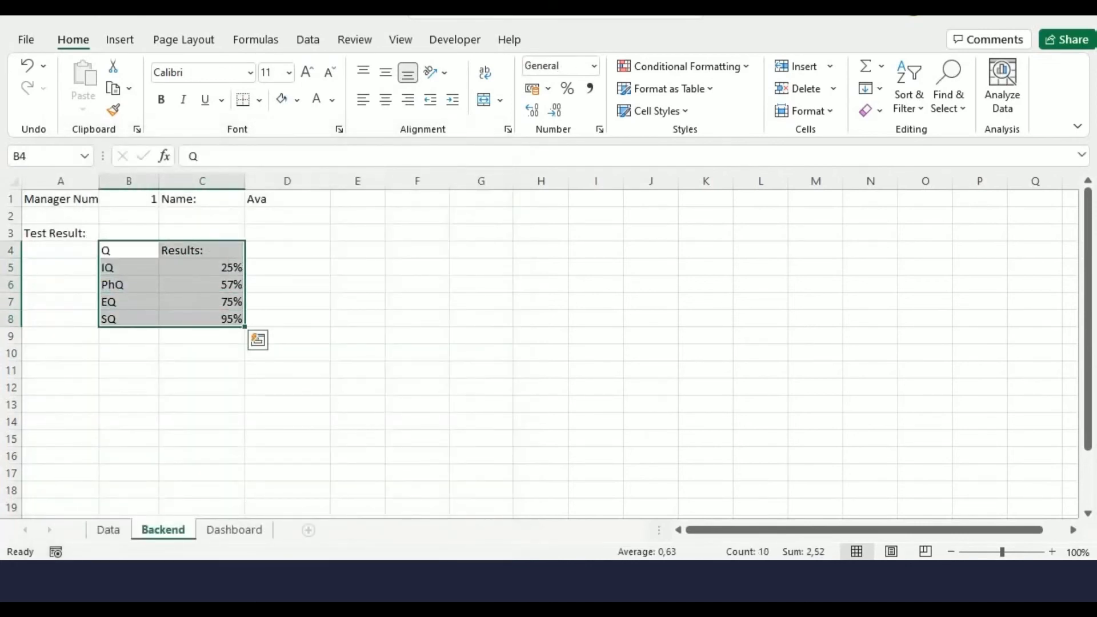
key("ctrl+t")
key("Return")
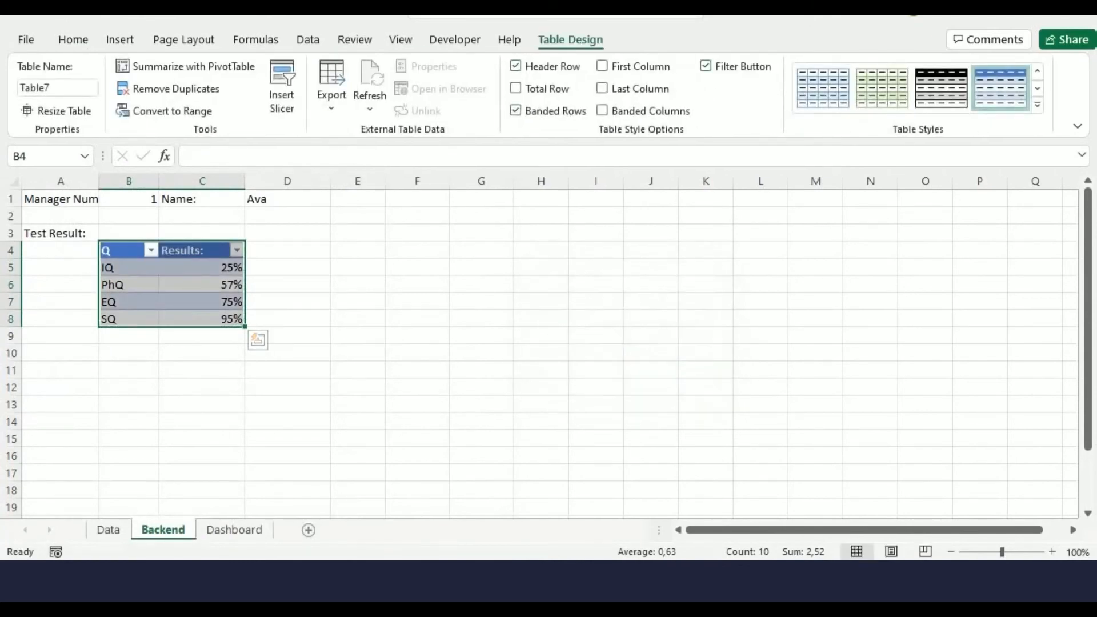
Add the label "Sale 2020 vs 2019:" in A11 and autofit column A's width
left_click(60, 370)
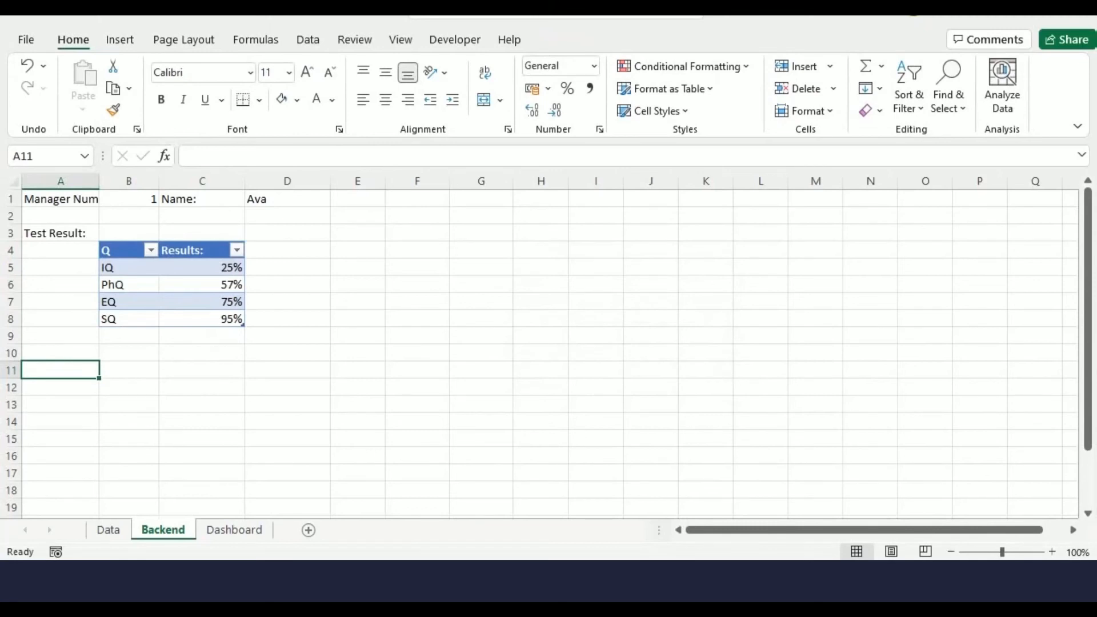
type("Sale")
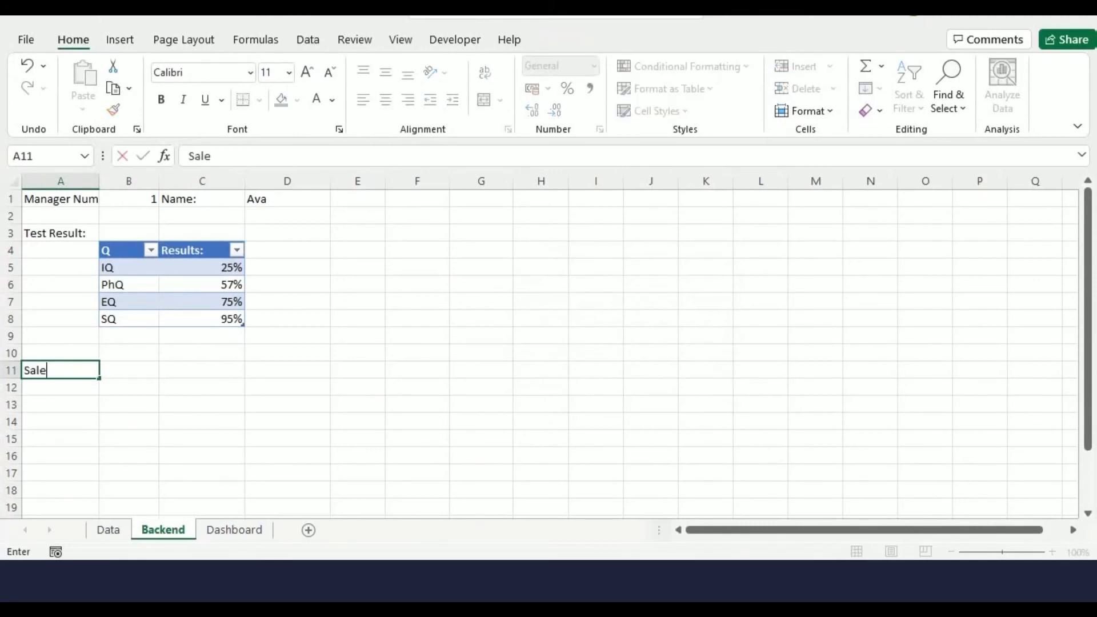
type(" 2020 vs")
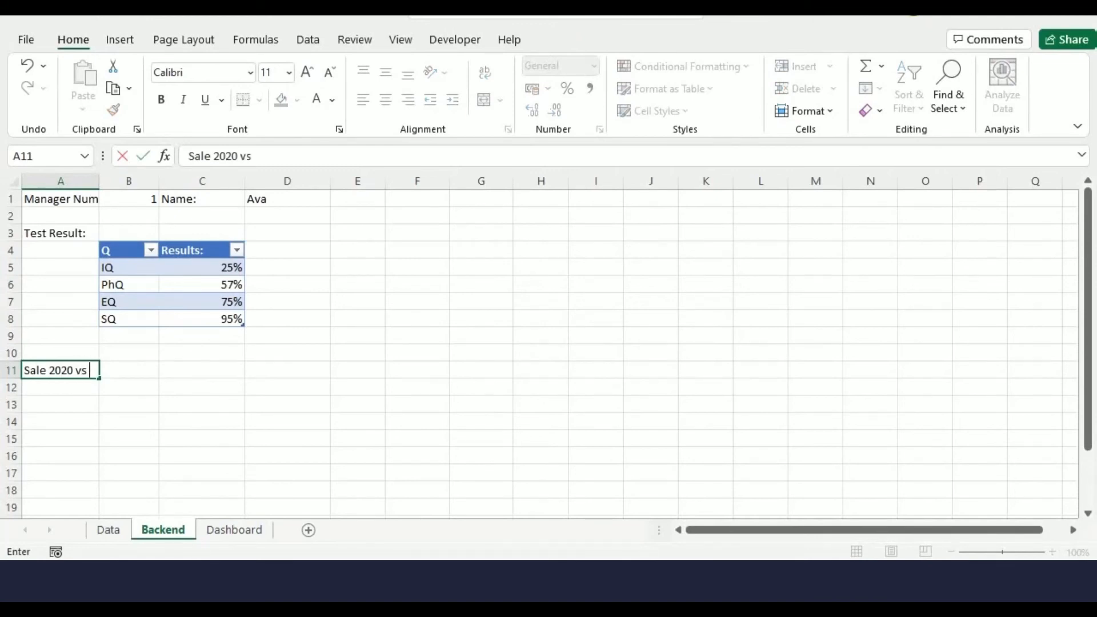
type(" 2019:")
left_click(128, 456)
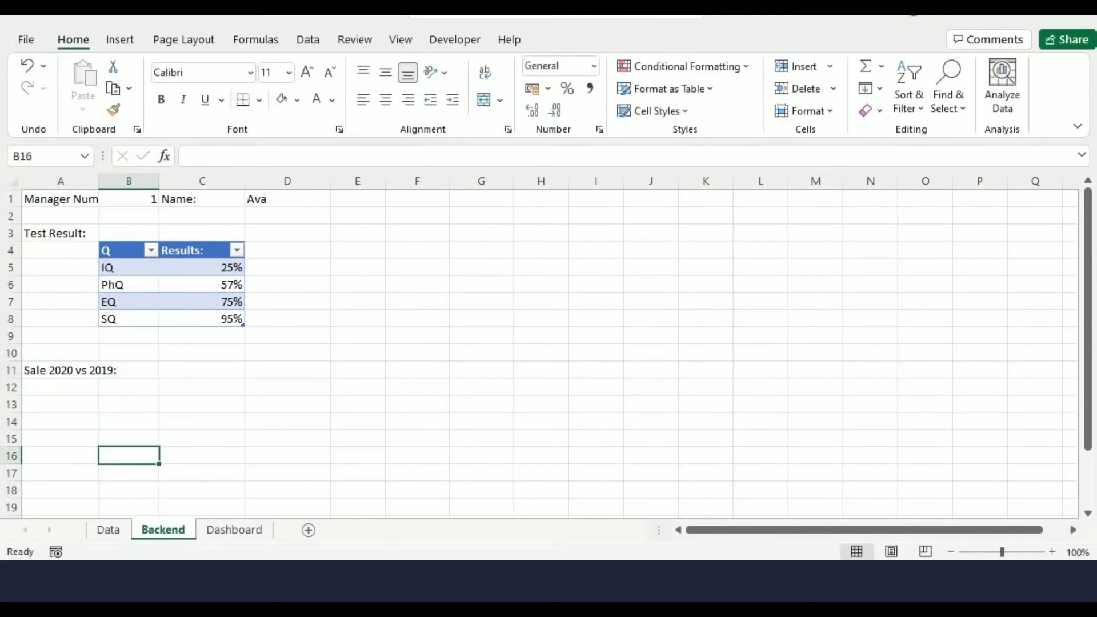
double_click(99, 181)
Add the label "Months:" in B11
left_click(155, 370)
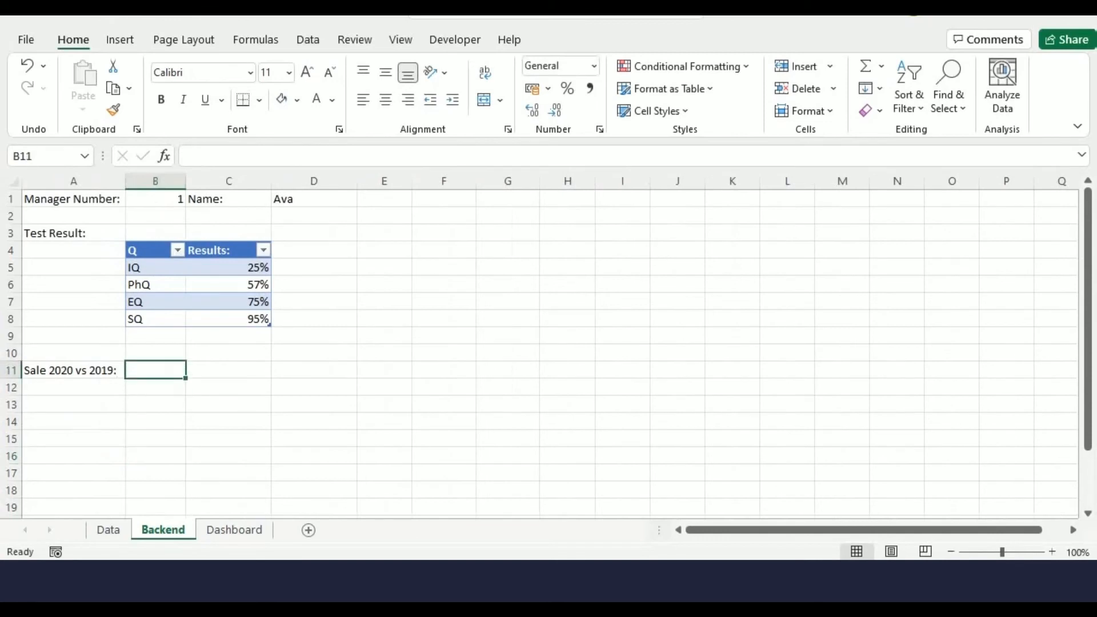
type("Months")
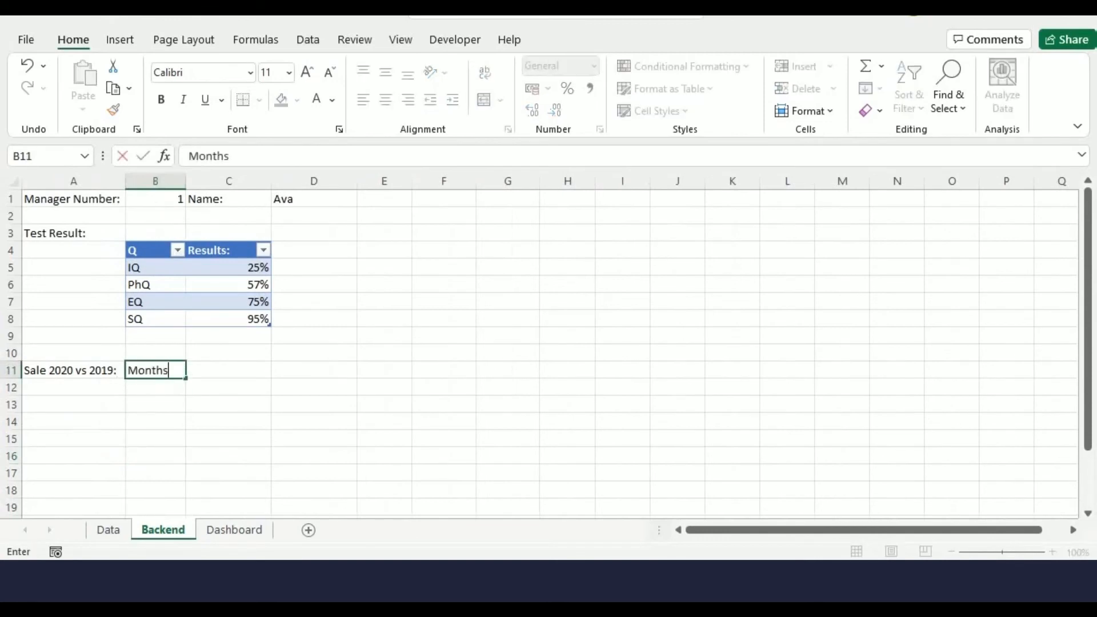
type(":")
key("Return")
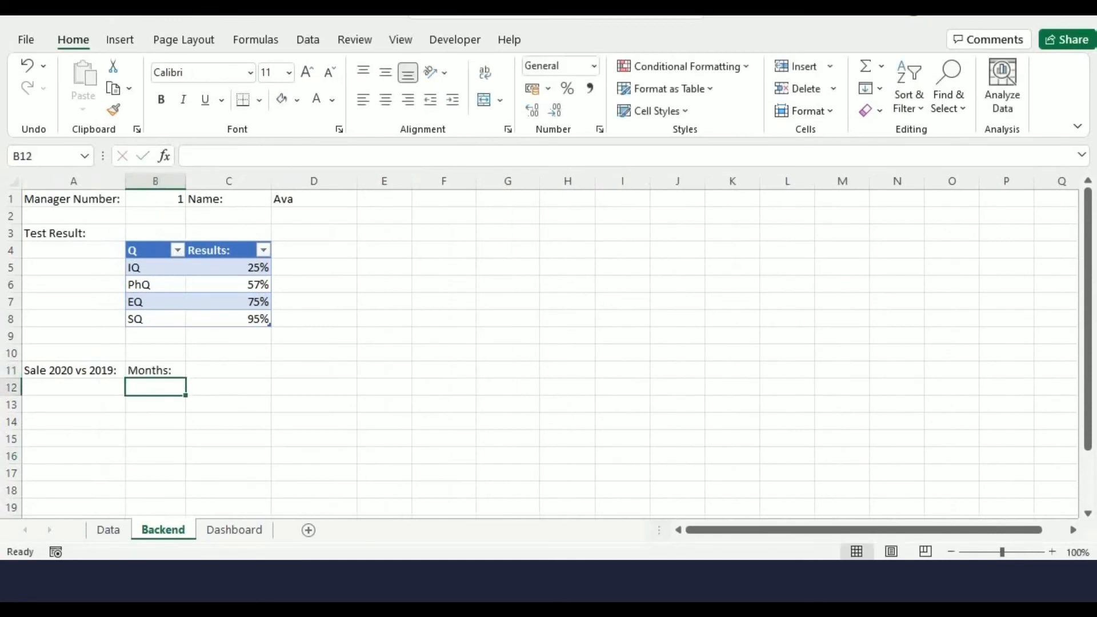
List month abbreviations from Jan in B12 through Dec in B23 by entering Jan and Feb and filling the series
type("Jan")
key("Return")
type("Feb")
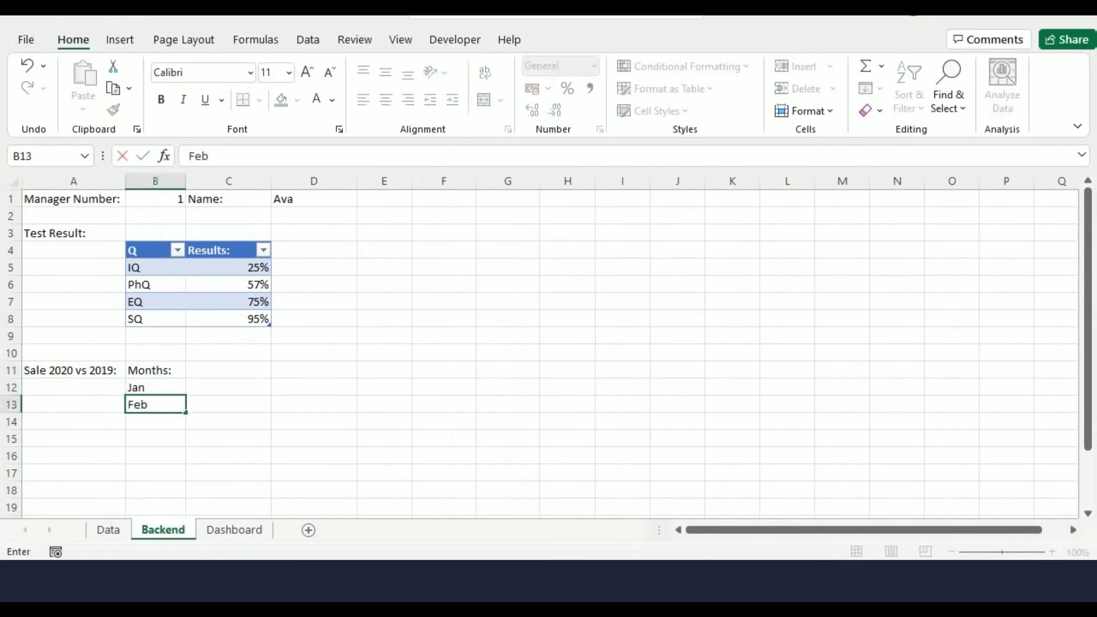
scroll(549, 343, "down", 2)
key("Up")
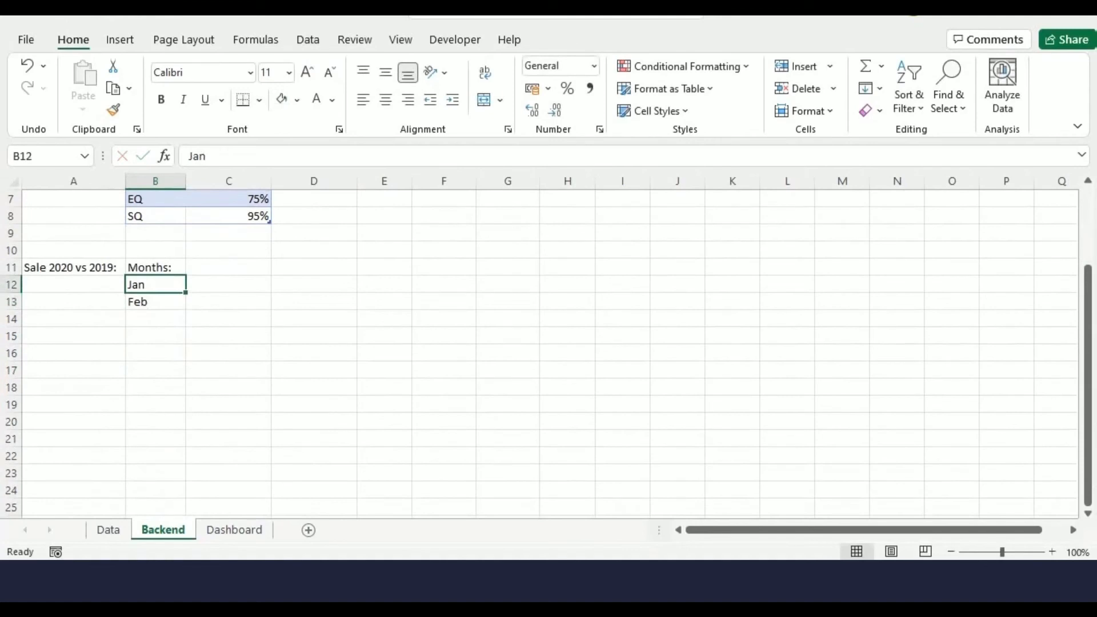
key("shift+Down")
left_click_drag(185, 310, 188, 474)
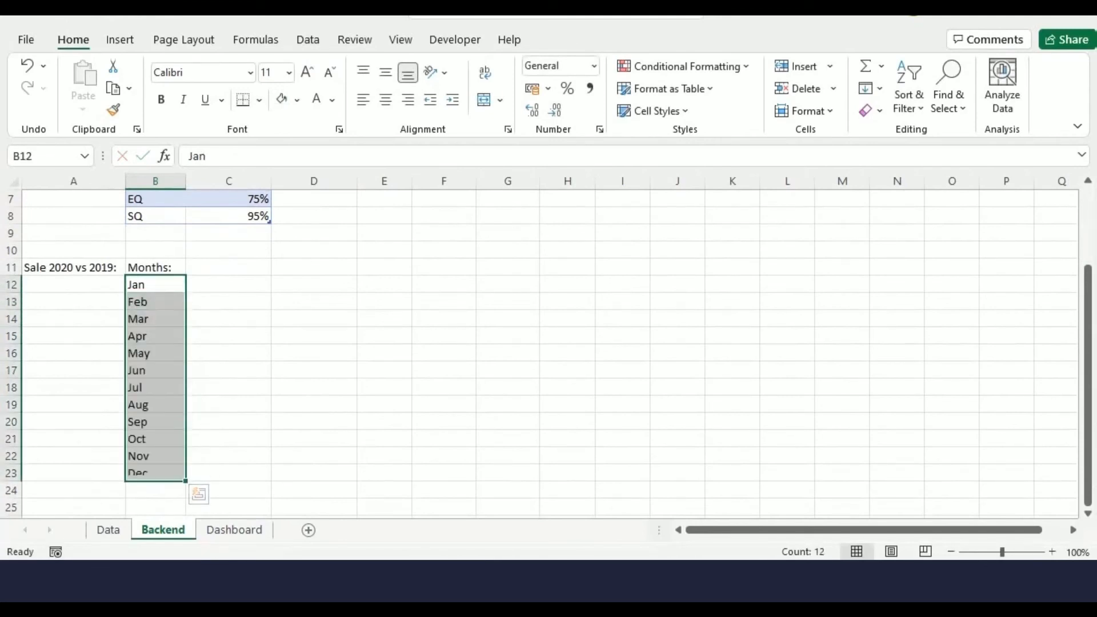
Enter the year headers 2020 in C11 and 2019 in D11
left_click(229, 268)
key("BackSpace")
type("2020")
key("Tab")
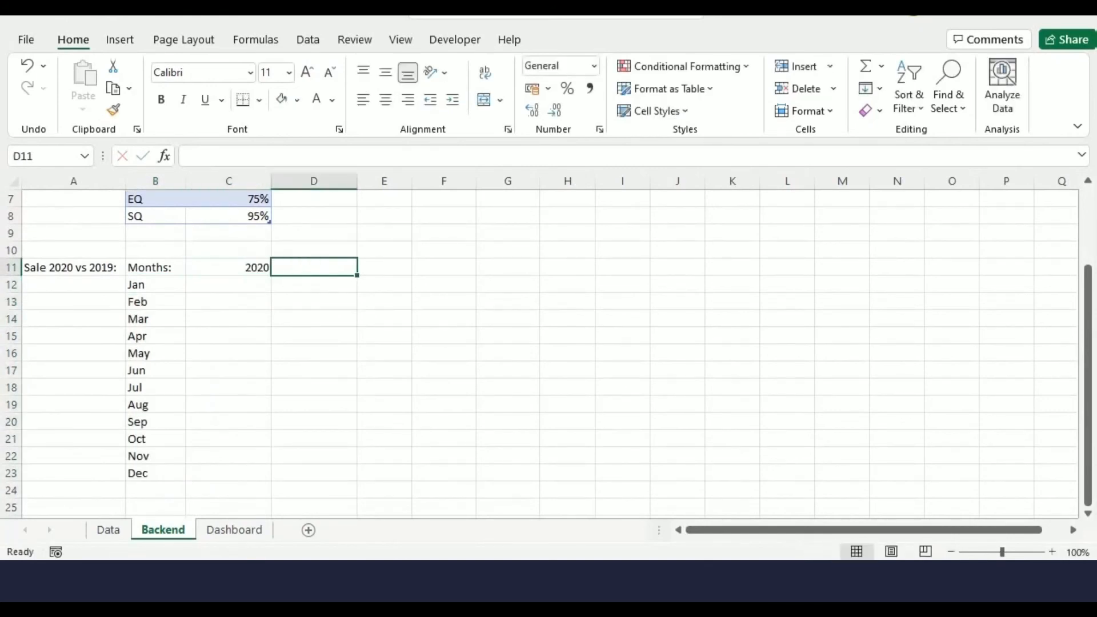
type("2019")
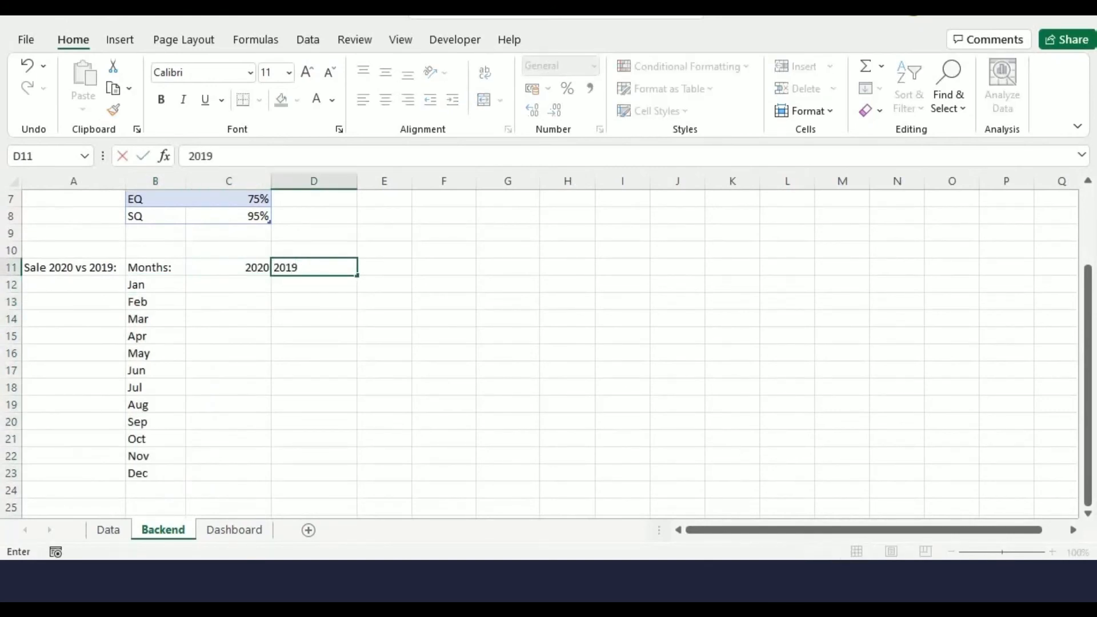
key("ctrl+Return")
Start an INDEX formula in C12 using Data!B35:K46 as the array and ROW()-11 as the row number
key("Down")
key("Left")
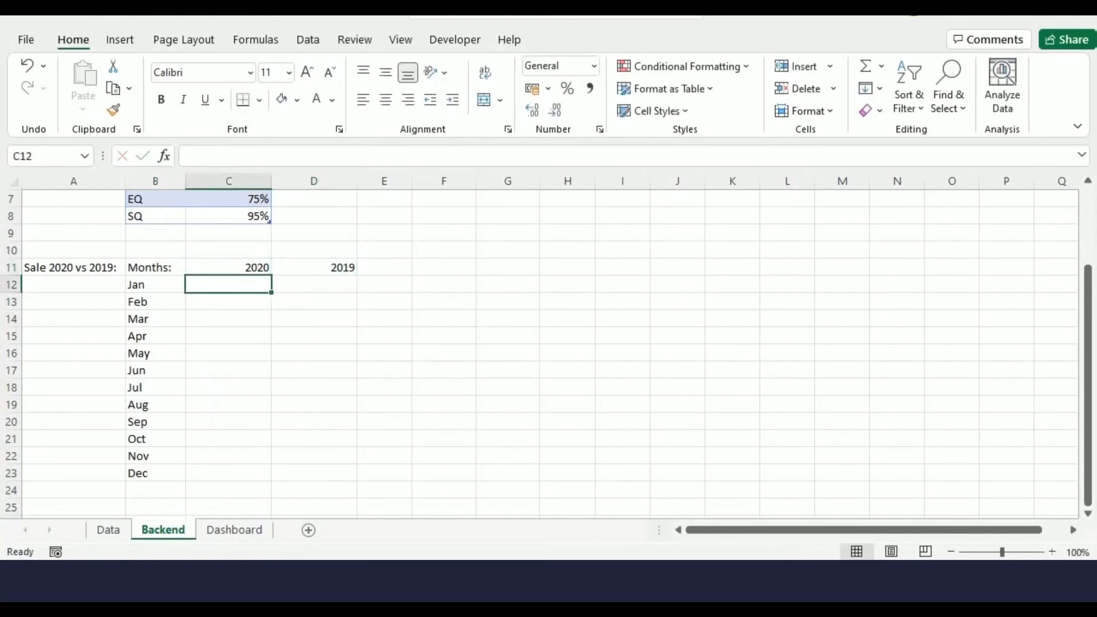
type("=@")
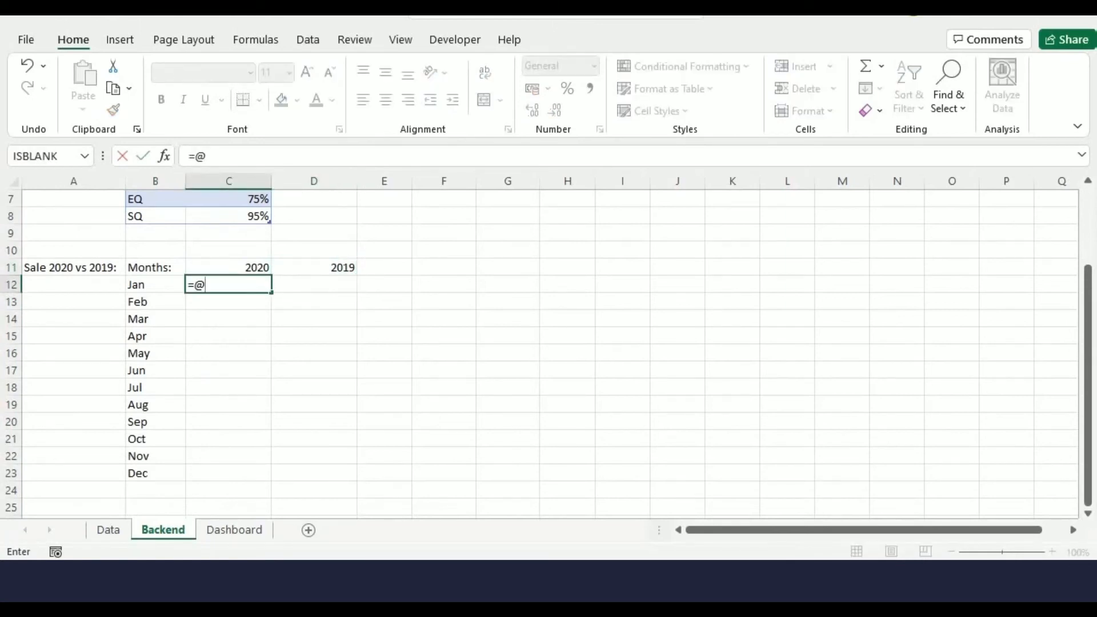
type("INDEX(")
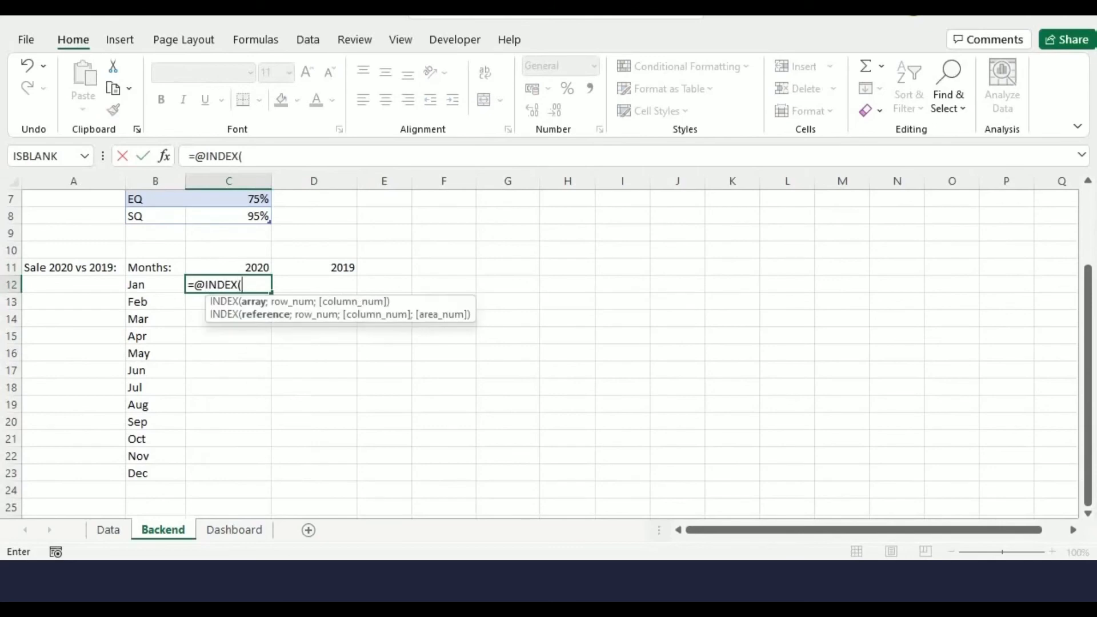
left_click(108, 530)
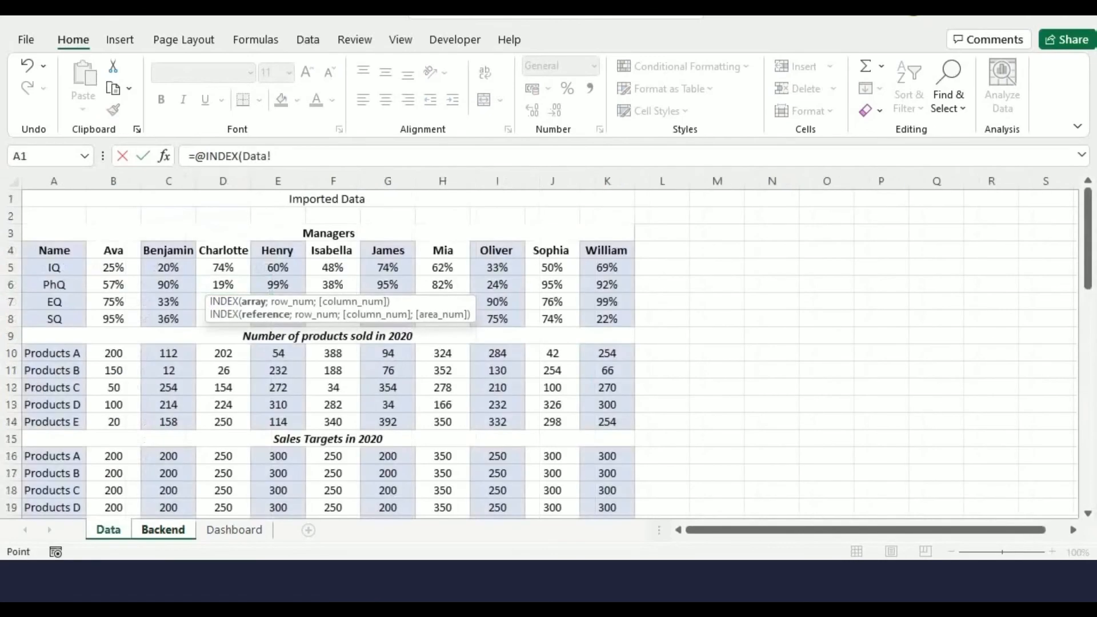
scroll(540, 354, "down", 8)
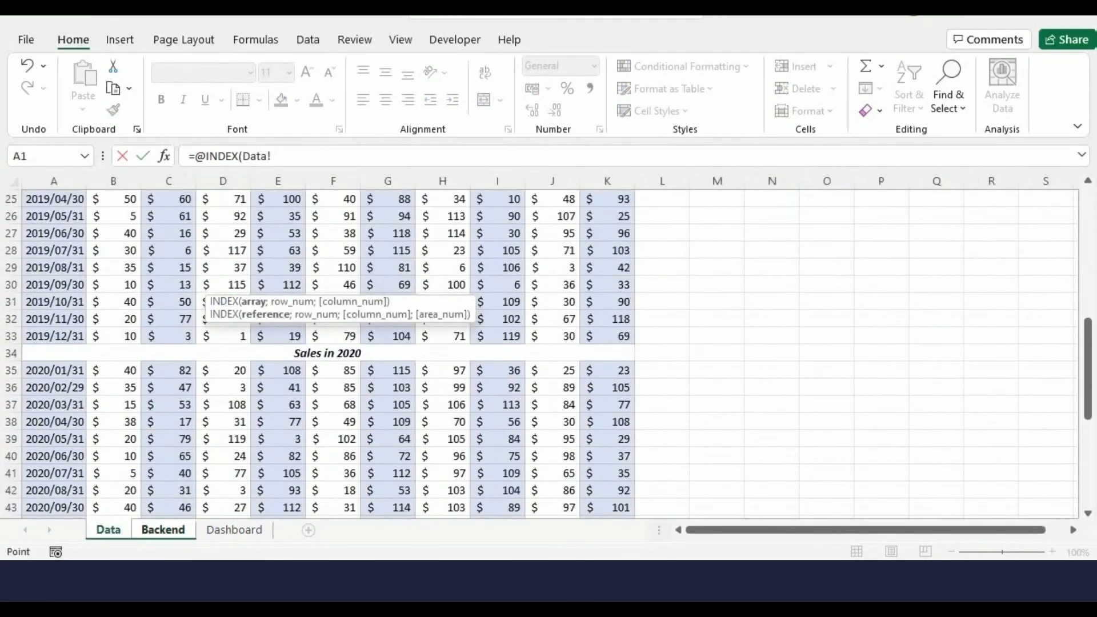
scroll(541, 354, "down", 1)
scroll(541, 355, "down", 1)
left_click_drag(114, 267, 576, 430)
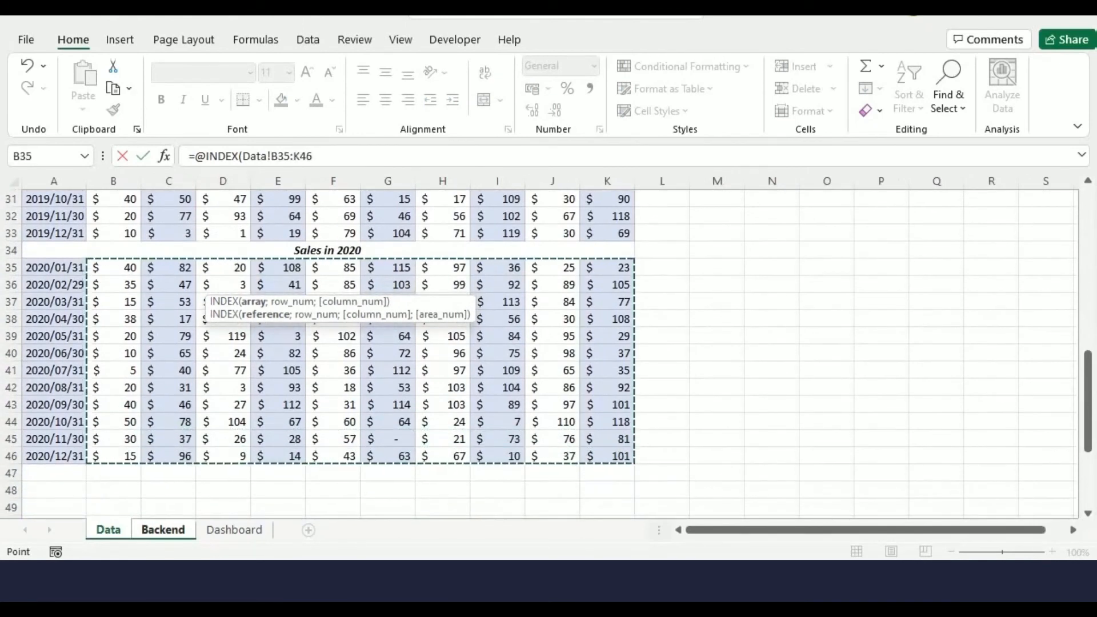
type(";")
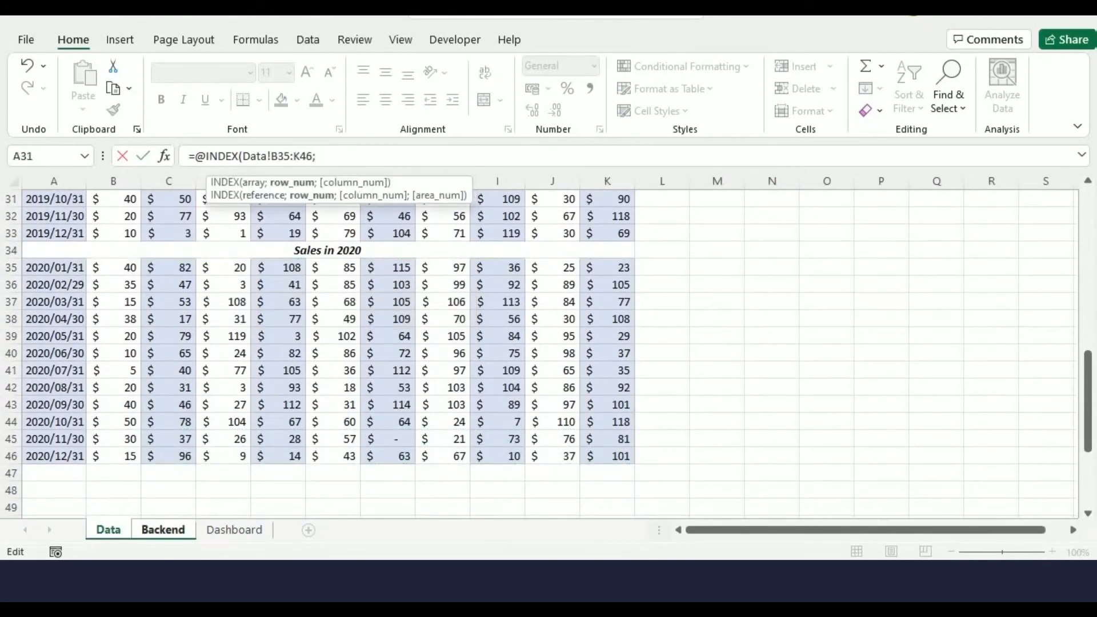
type("ROW()-11;")
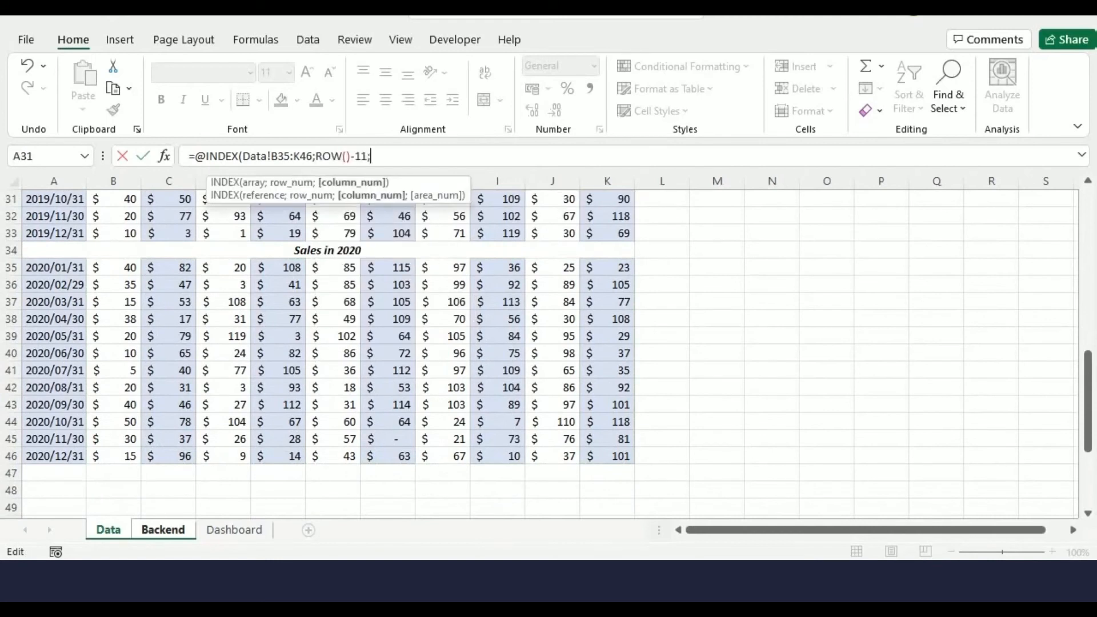
Complete the C12 formula with Backend!B1 as the column number
left_click(163, 529)
scroll(343, 343, "up", 3)
left_click(154, 199)
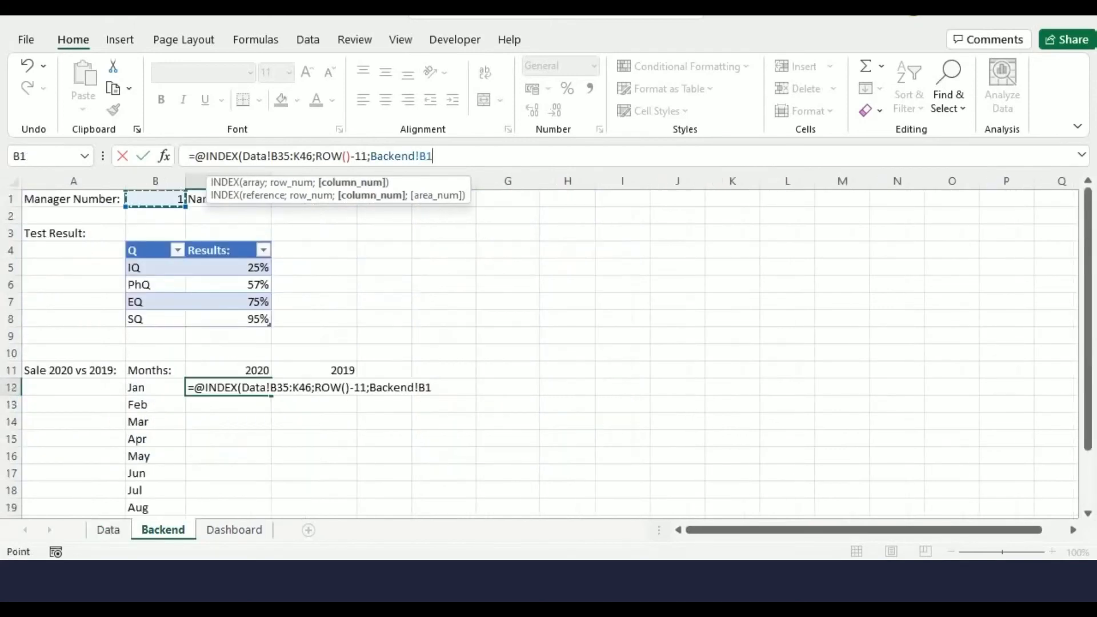
type(")")
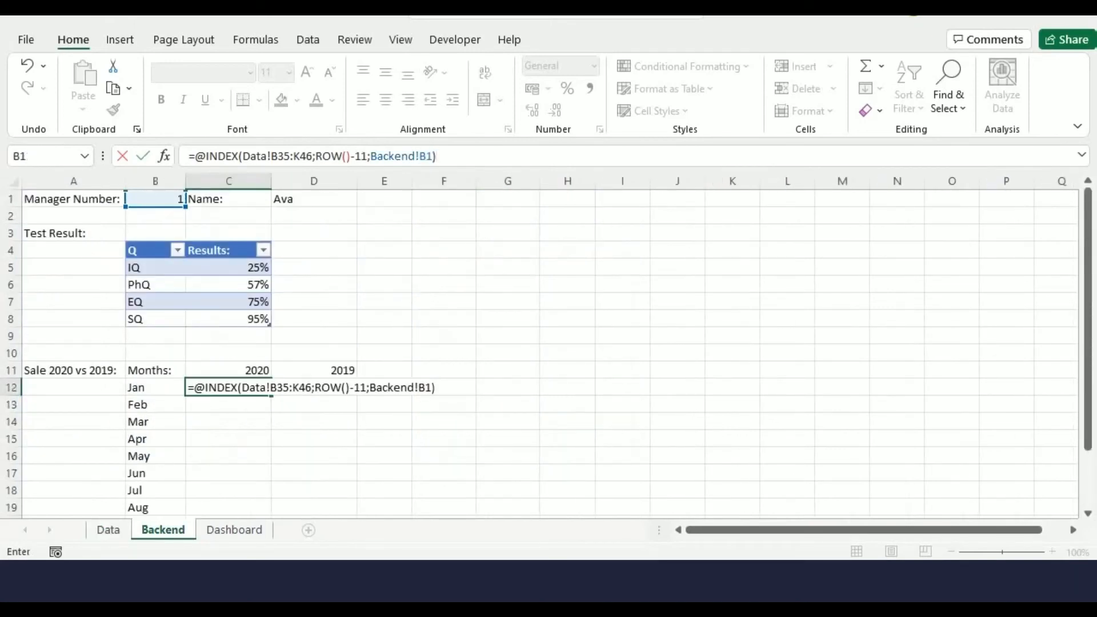
key("Return")
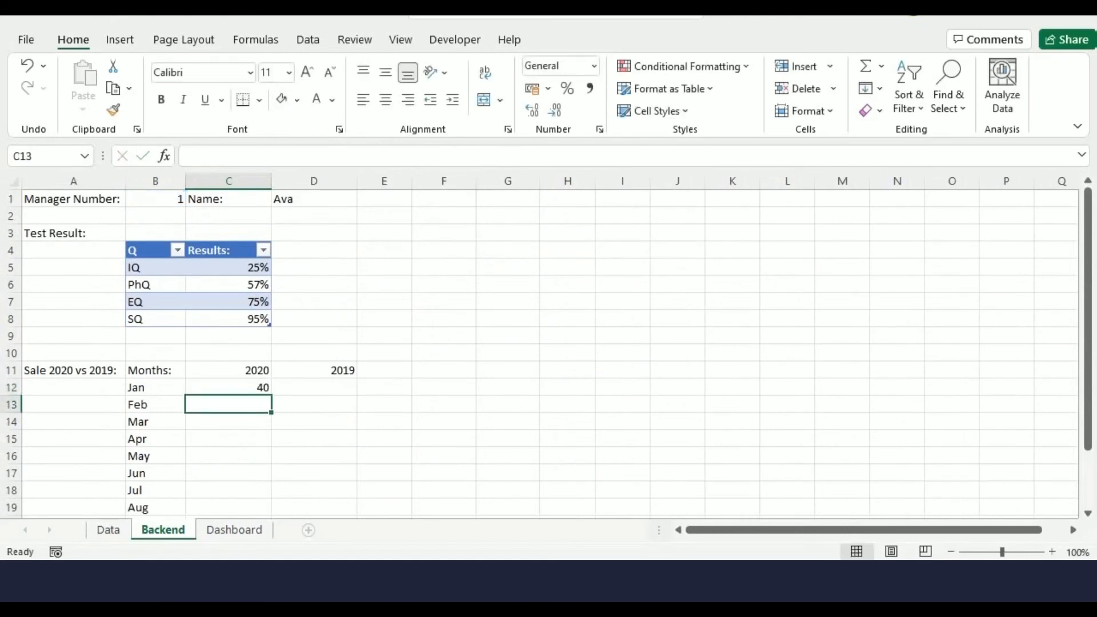
Make the C12 formula's references absolute: Data!$B$35:$K$46 and Backend!$B$1
left_click(229, 387)
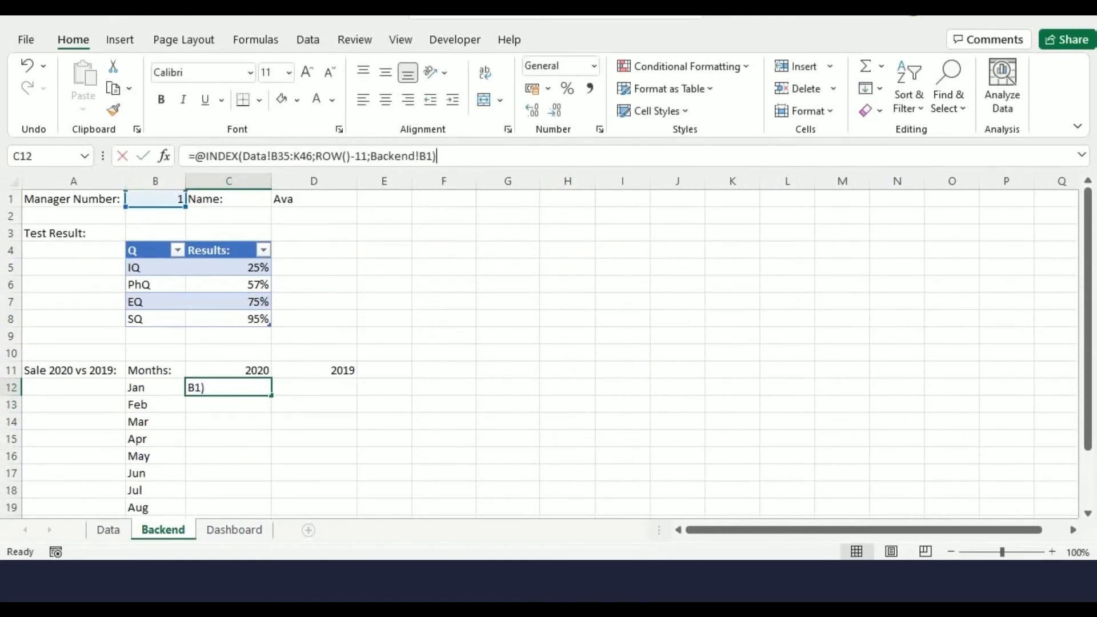
left_click(285, 156)
key("F4")
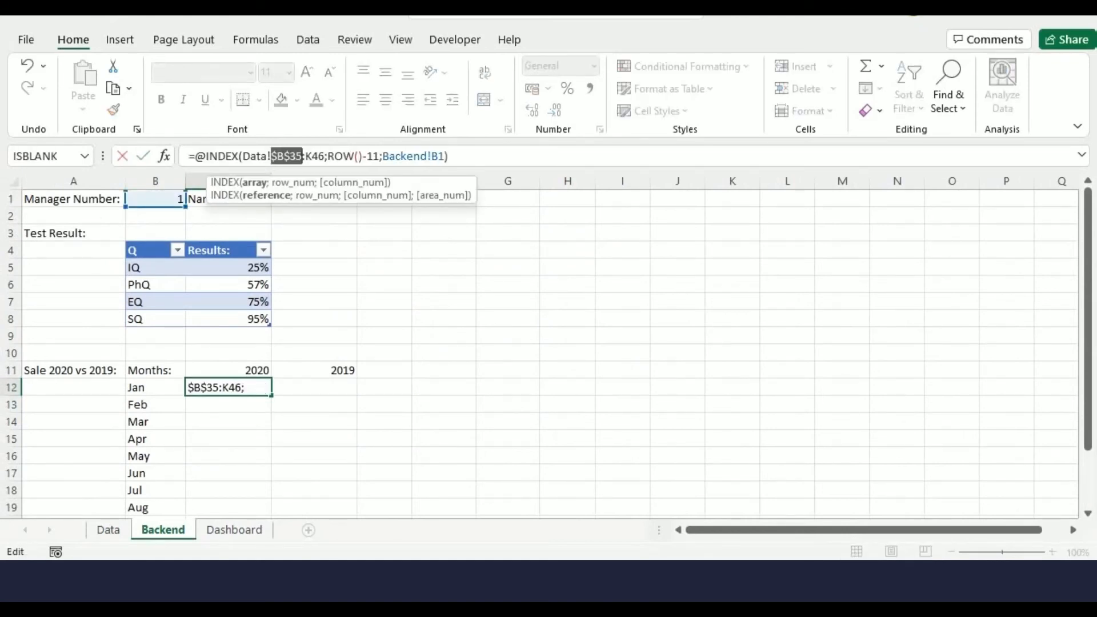
left_click(312, 156)
type("4")
key("BackSpace")
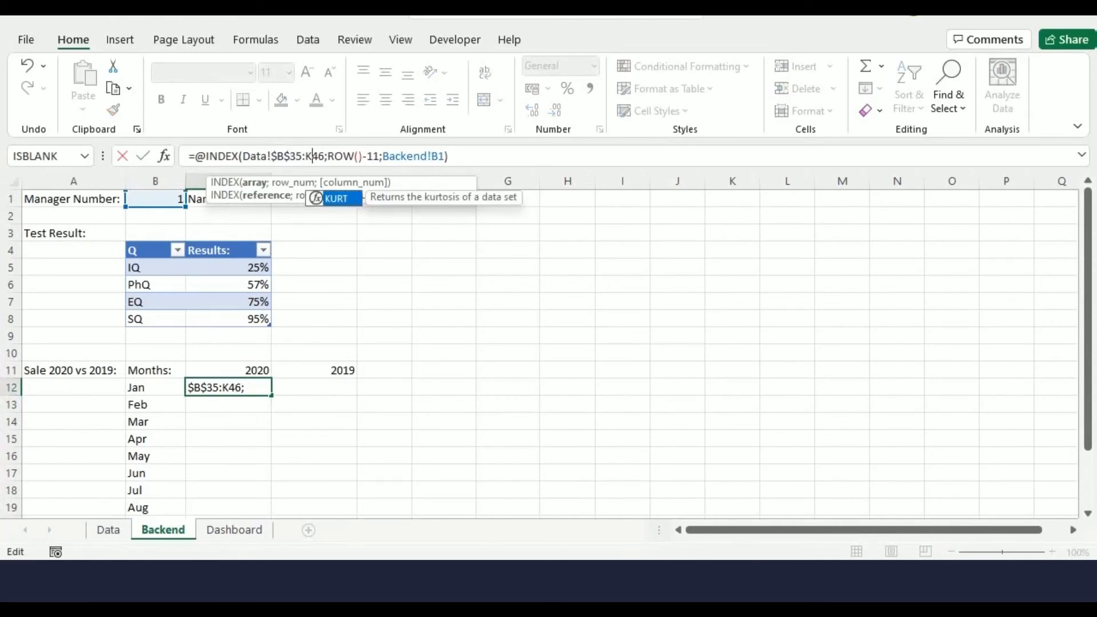
key("F4")
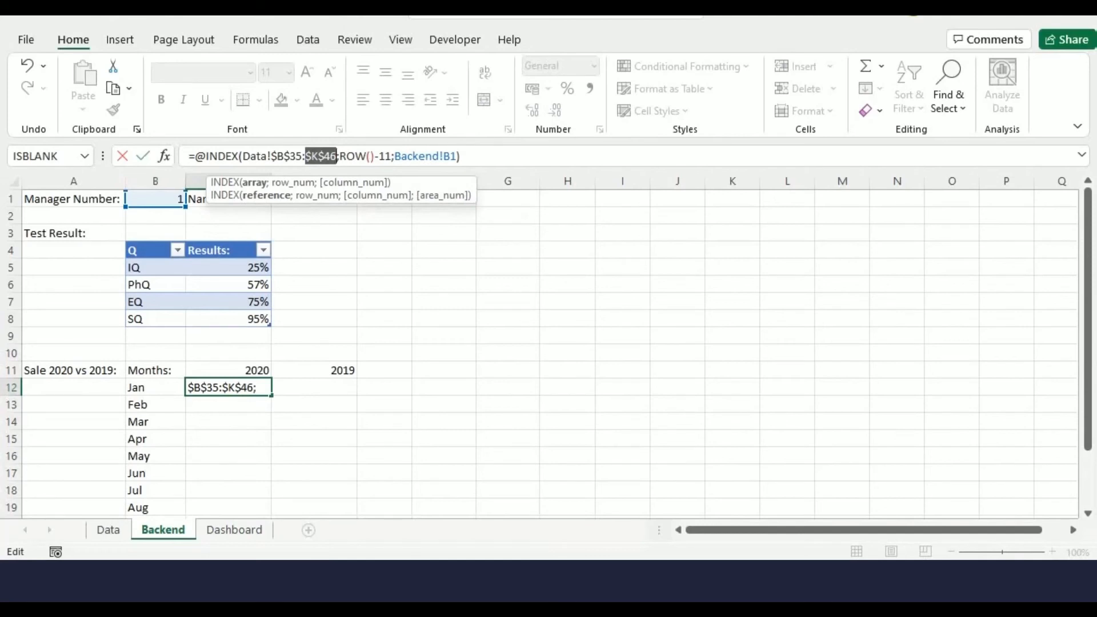
left_click(451, 156)
key("F4")
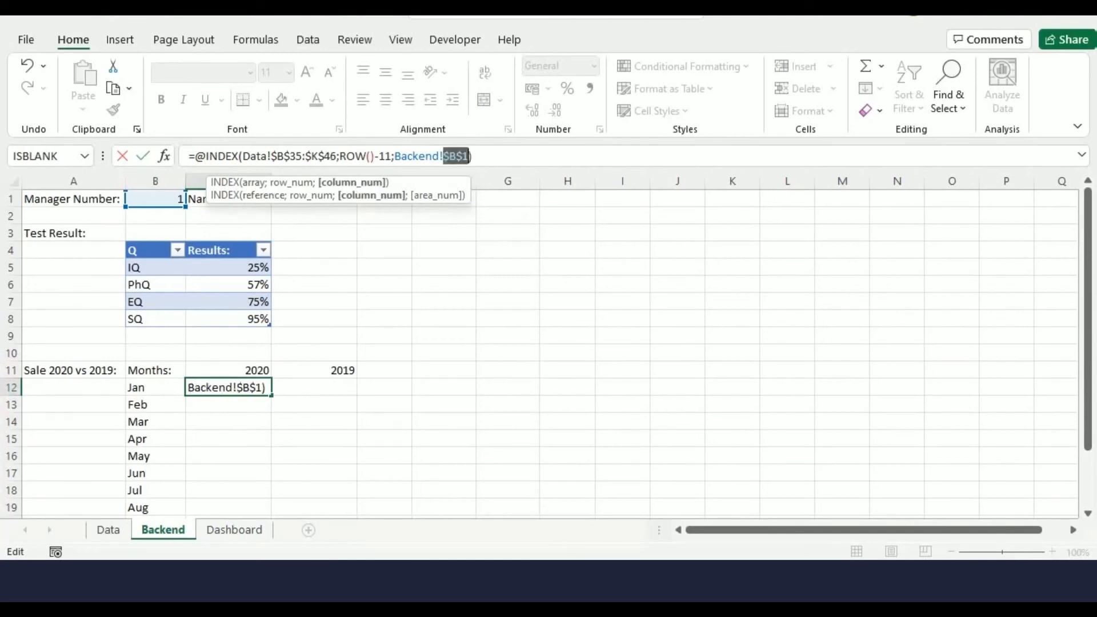
left_click(474, 156)
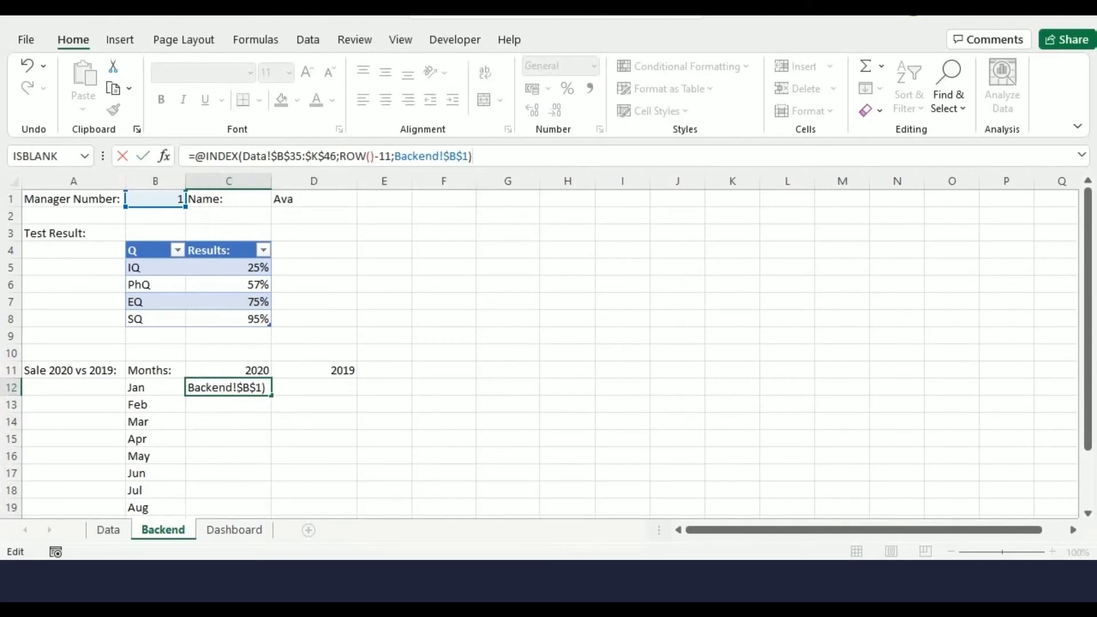
key("Return")
Fill the C12 formula down to C23
scroll(546, 353, "down", 2)
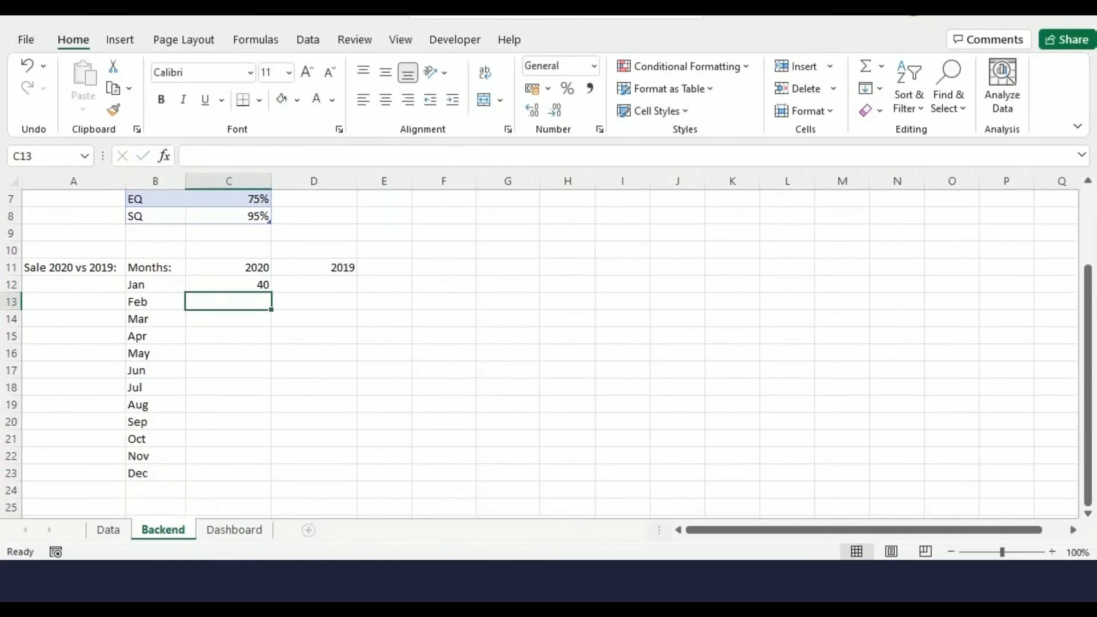
left_click(228, 285)
left_click_drag(271, 293, 271, 479)
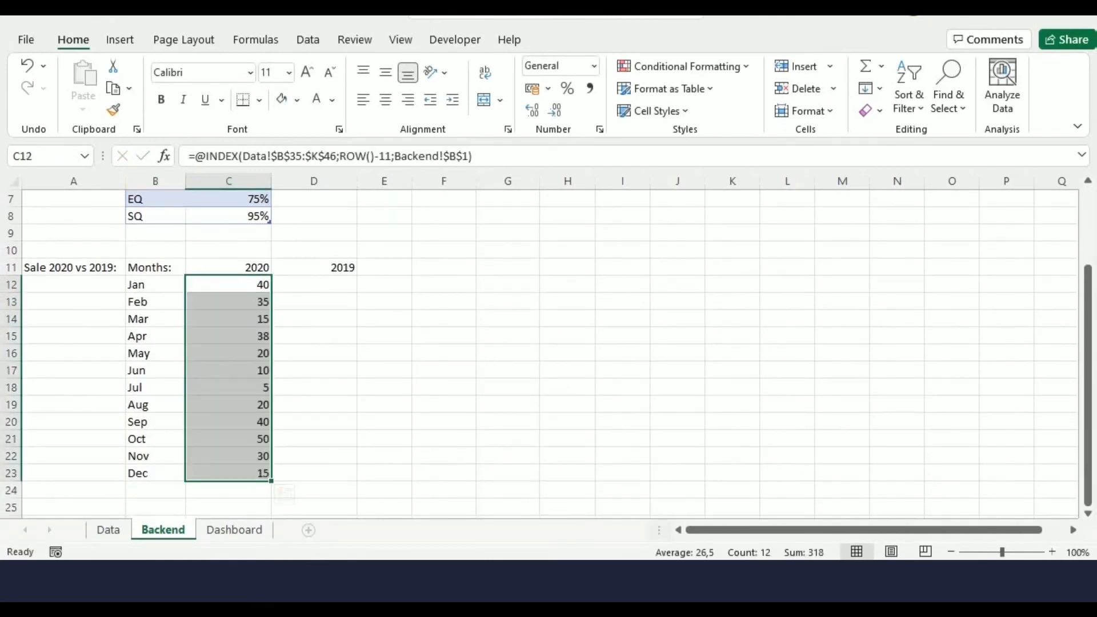
left_click(314, 285)
type("=")
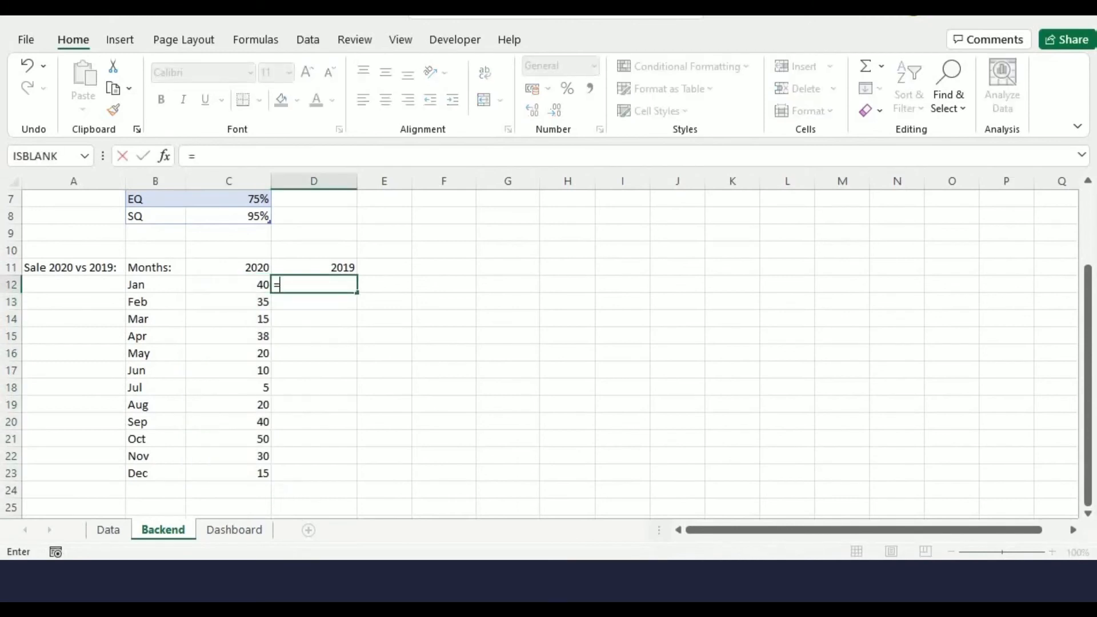
type("@INDEX(")
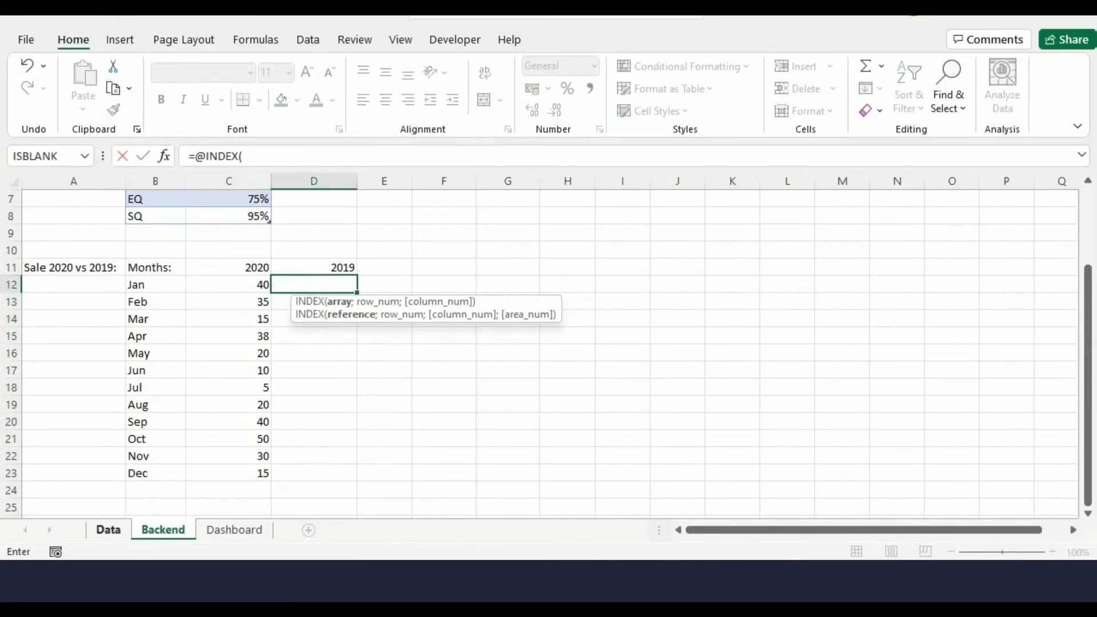
left_click(108, 530)
scroll(548, 354, "up", 5)
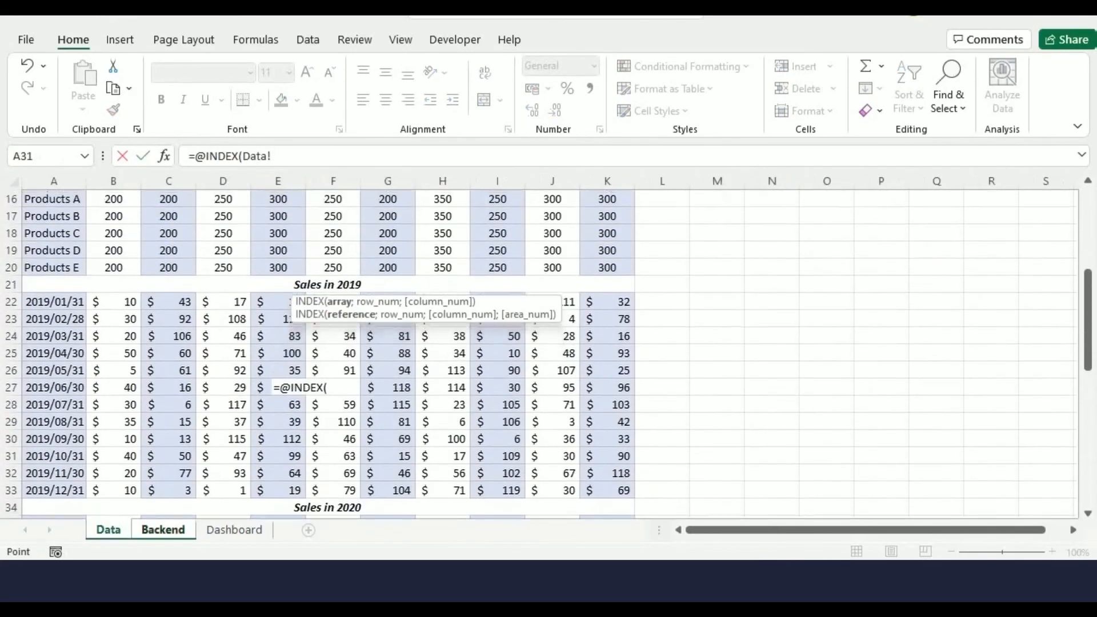
mouse_move(92, 301)
left_mouse_down()
mouse_move(400, 394)
mouse_move(606, 474)
mouse_move(623, 491)
left_mouse_up()
type(";")
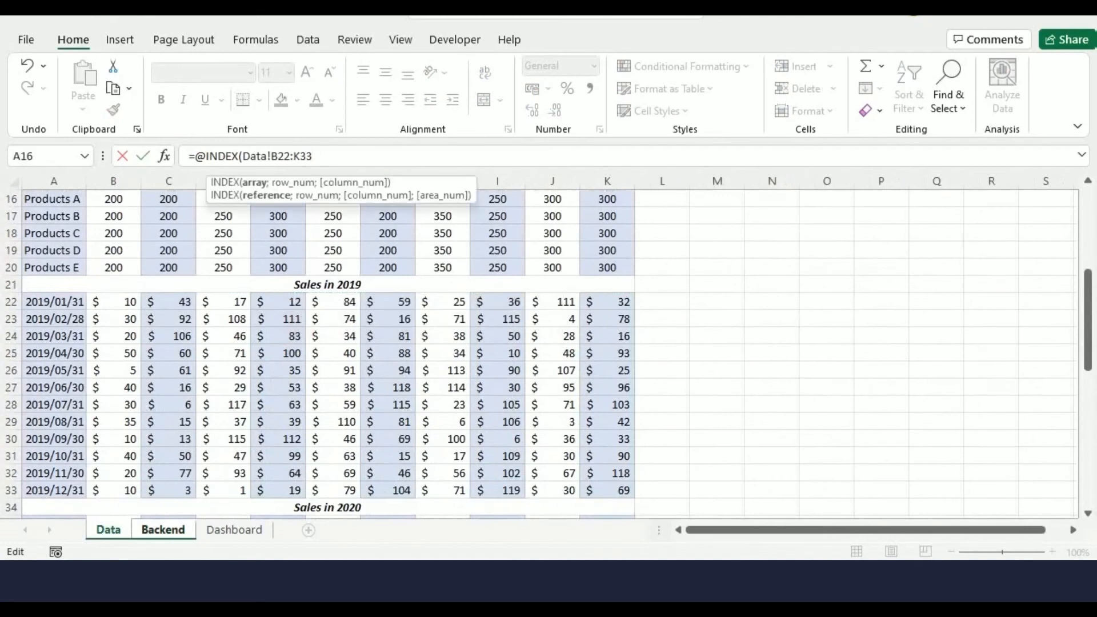
type("ROW()-11;")
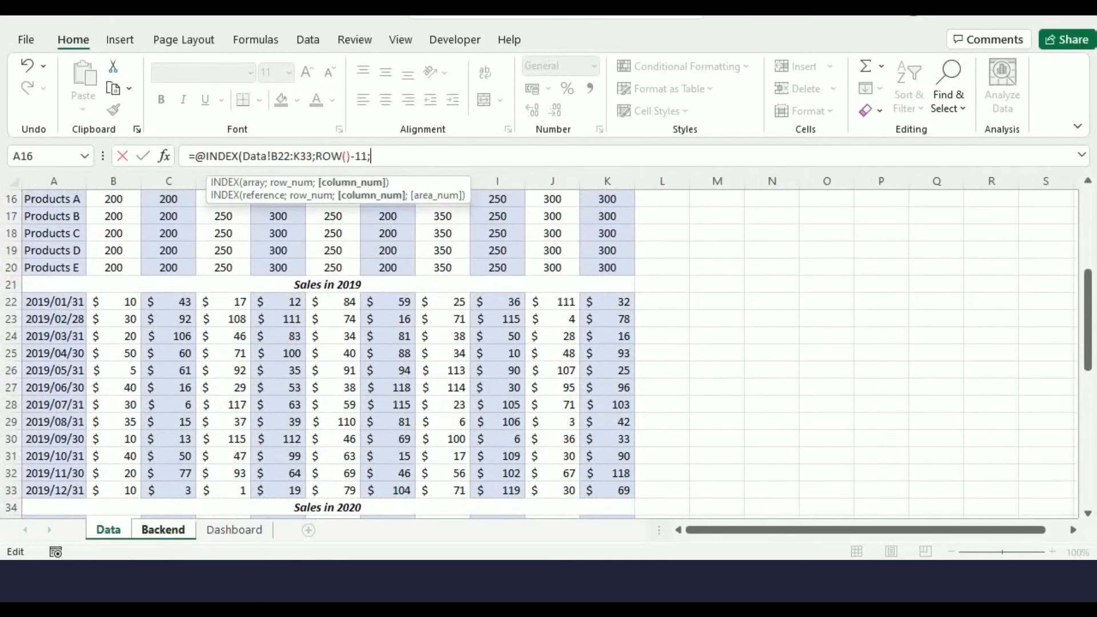
key("ctrl+Page_Down")
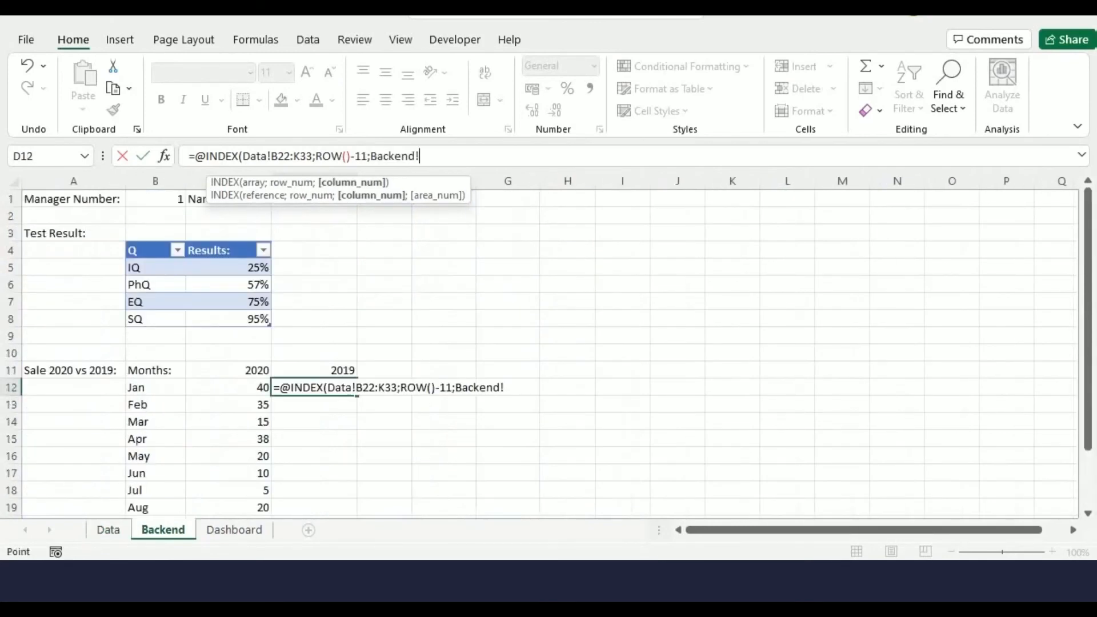
left_click(155, 199)
type(")")
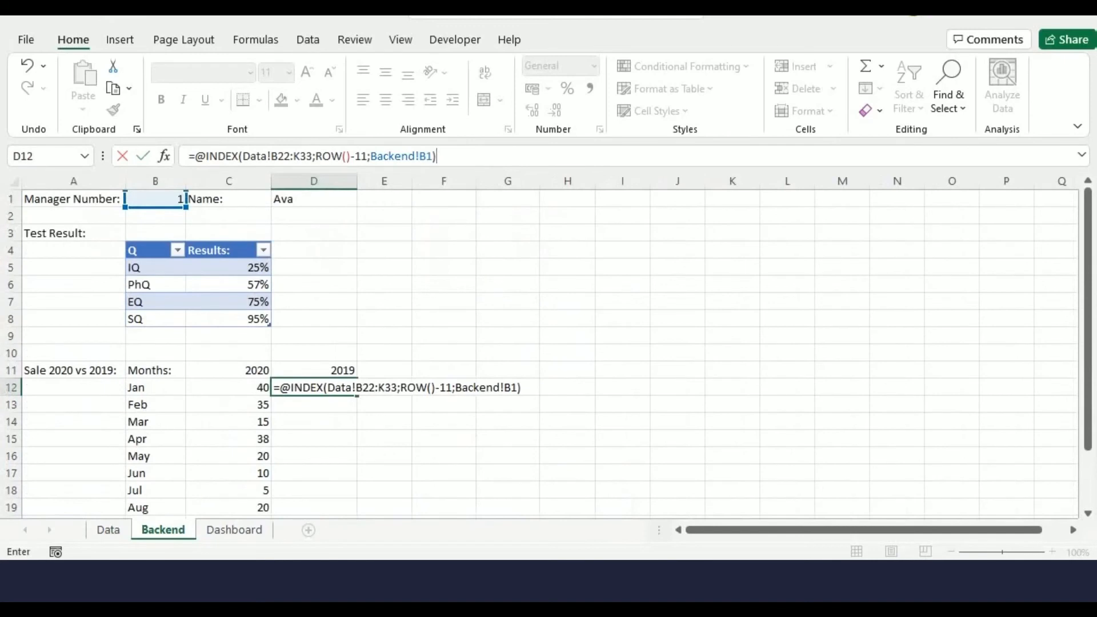
Make the D12 formula's references absolute: Data!$B$22:$K$33 and Backend!$B$1
left_click(285, 156)
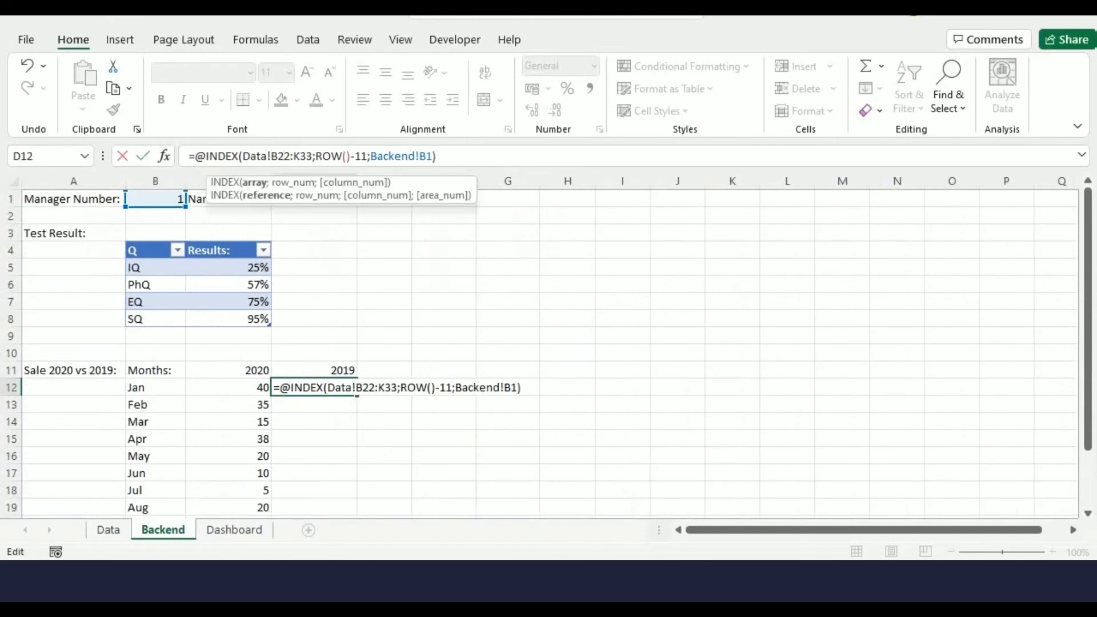
key("F4")
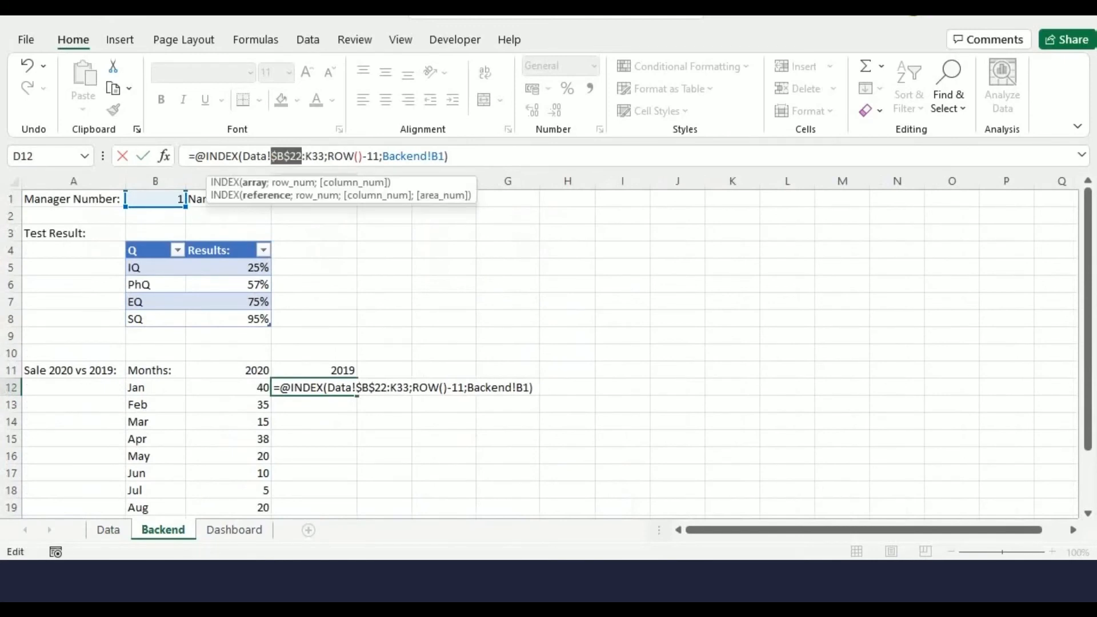
left_click(312, 156)
key("F4")
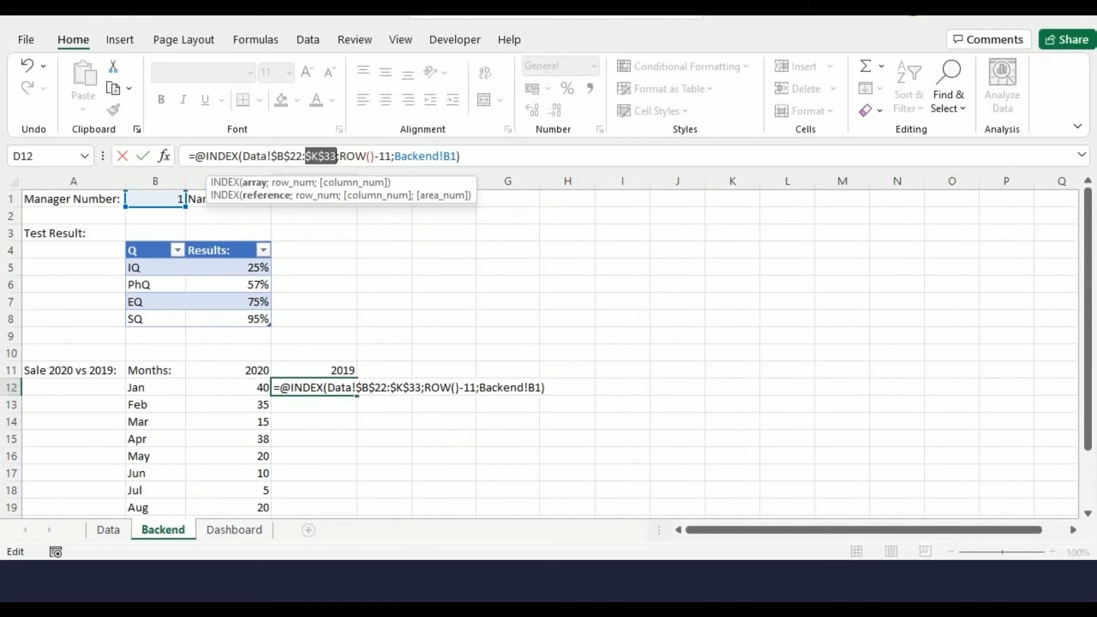
left_click(450, 156)
key("F4")
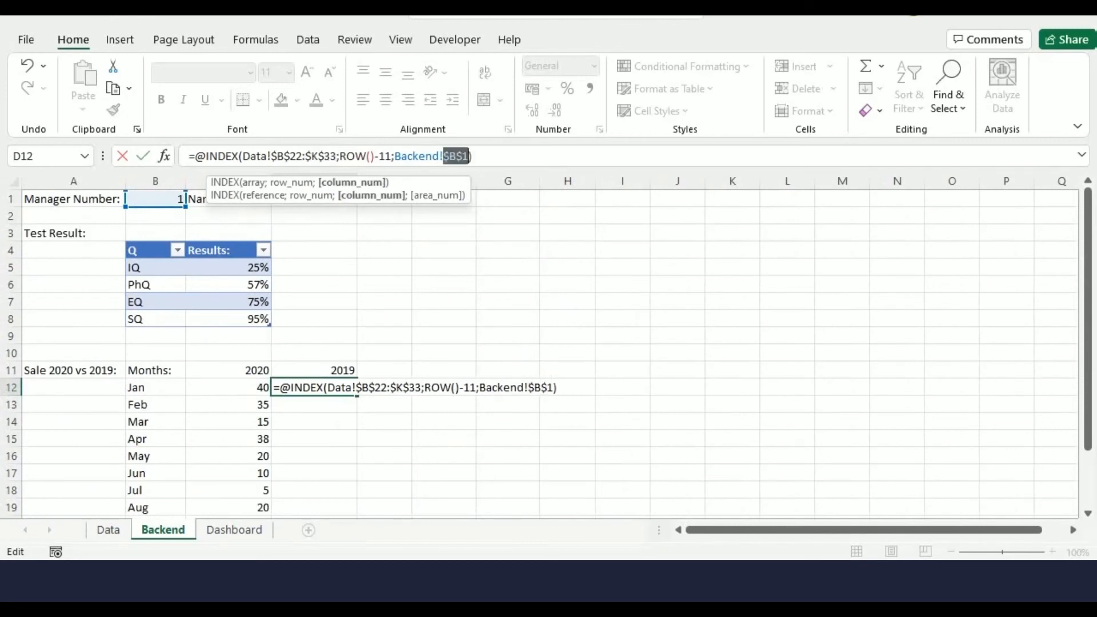
left_click(473, 156)
key("Return")
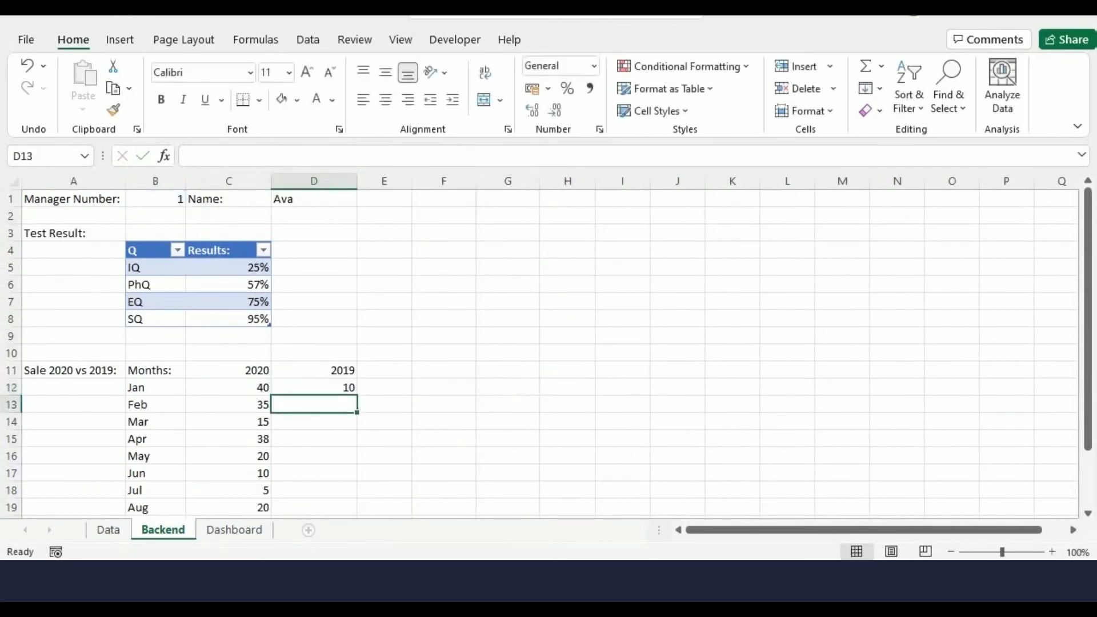
Fill the D12 formula down to D23
scroll(548, 348, "down", 2)
left_click(313, 285)
left_click_drag(357, 293, 357, 478)
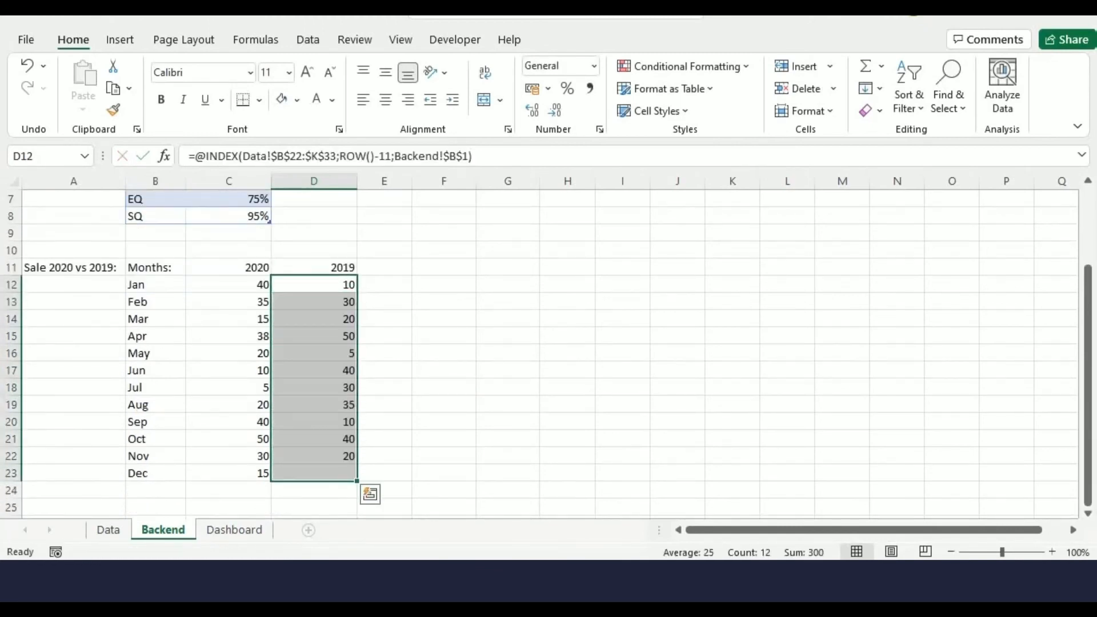
Format the range B11:D23 as a table with headers
left_click(444, 438)
left_click_drag(155, 268, 343, 474)
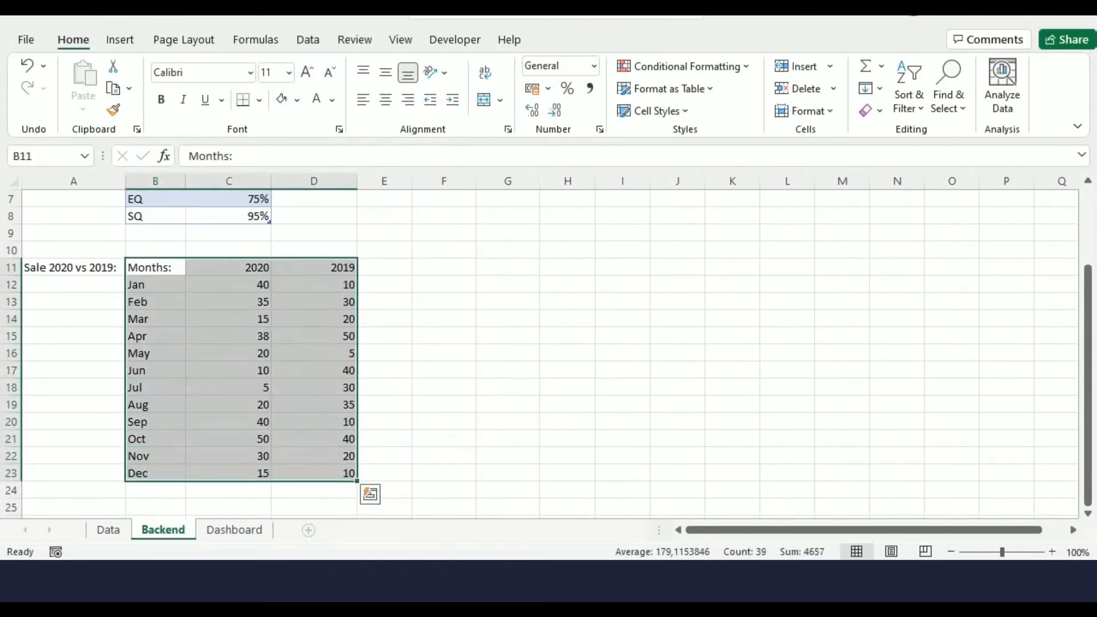
key("ctrl+t")
key("alt+m")
key("Return")
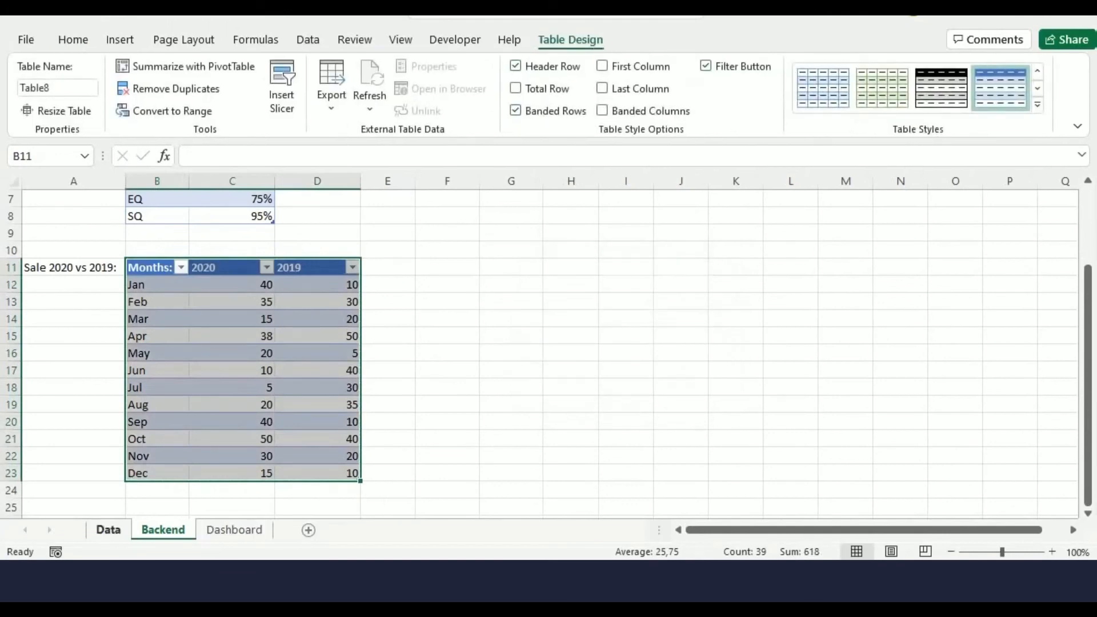
Compare the Data sheet's 2019 sales figures with the values in the Backend monthly table
left_click(108, 530)
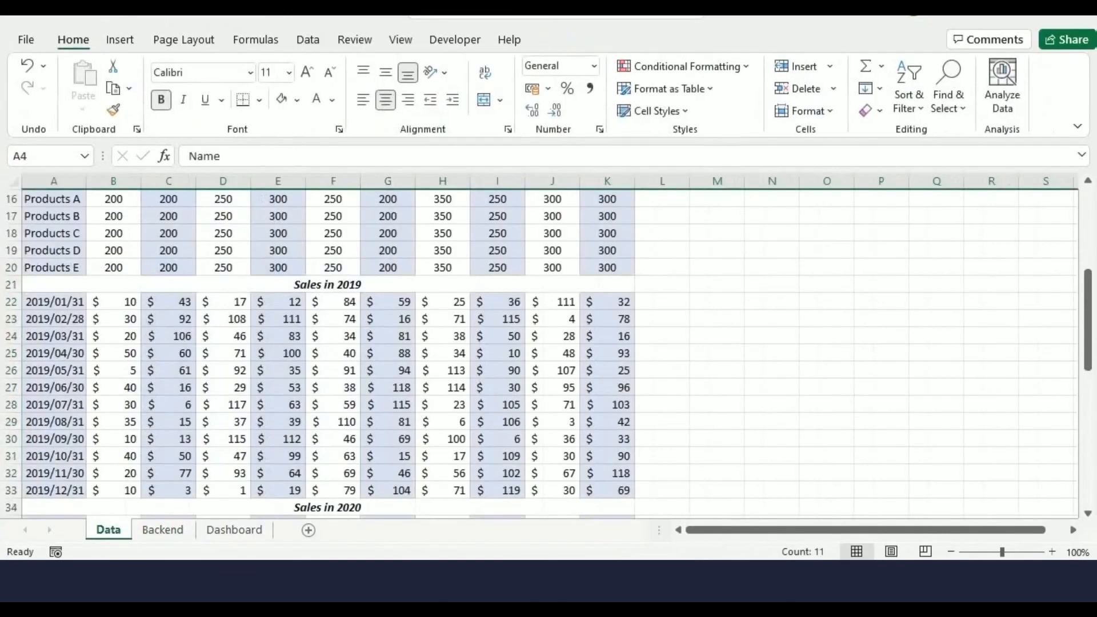
scroll(542, 354, "up", 1)
scroll(542, 354, "up", 1)
scroll(542, 354, "down", 1)
left_click(113, 353)
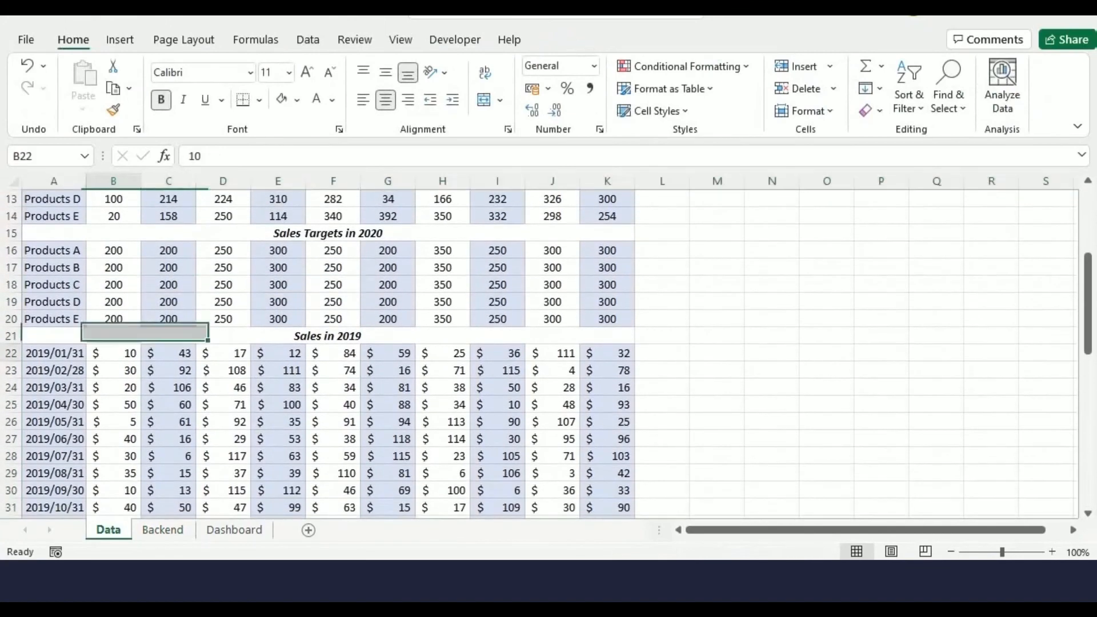
scroll(114, 353, "down", 4)
left_click(113, 370)
left_click(163, 529)
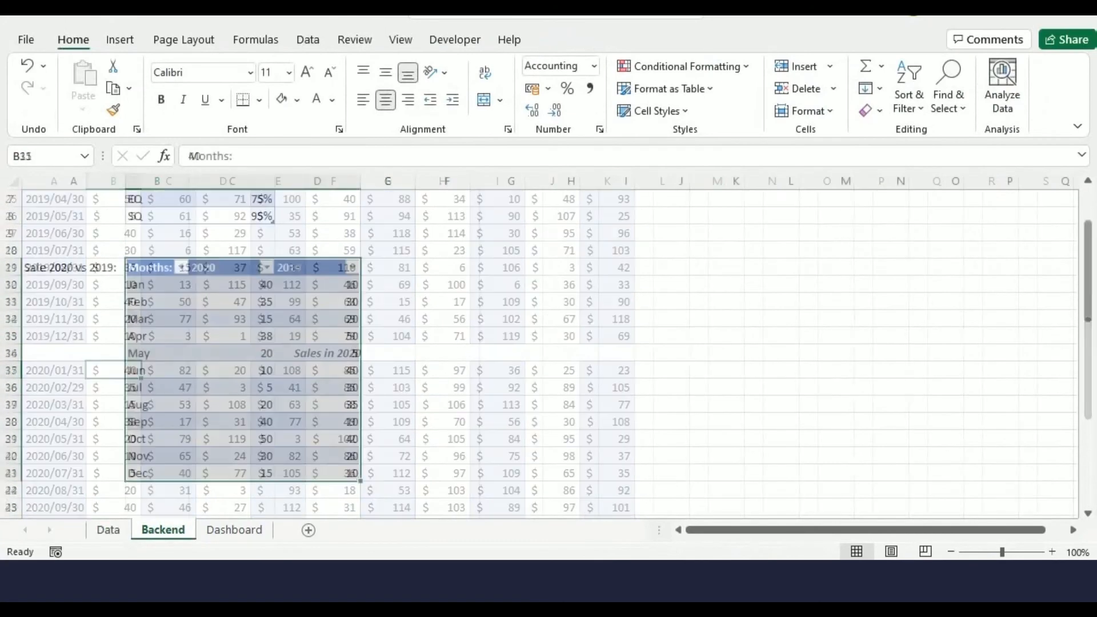
left_click(448, 353)
left_click(317, 285)
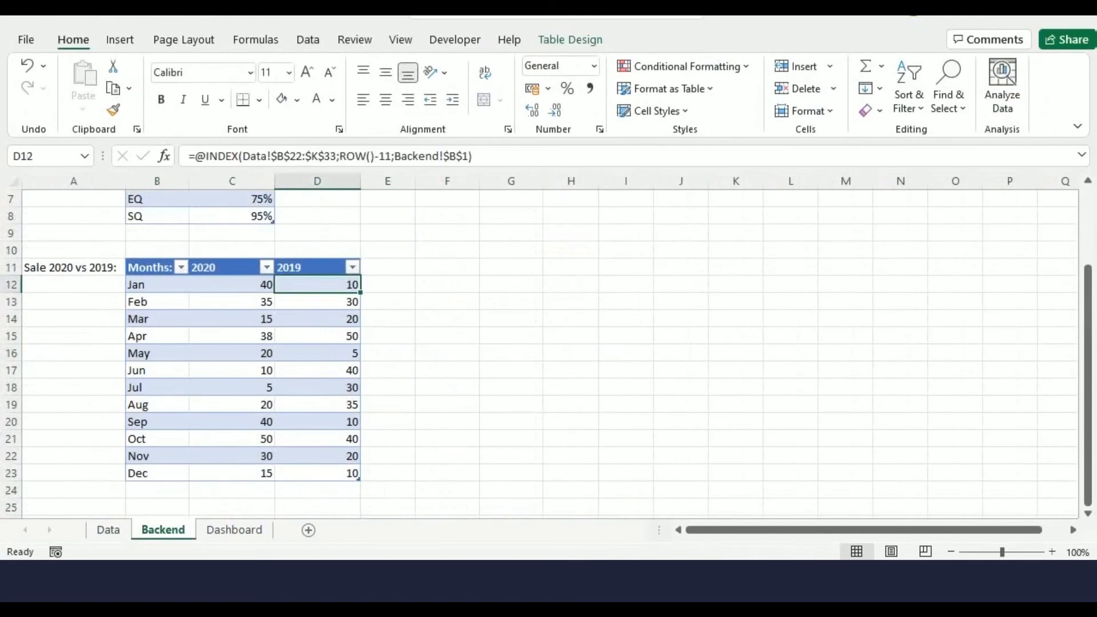
left_click(231, 285)
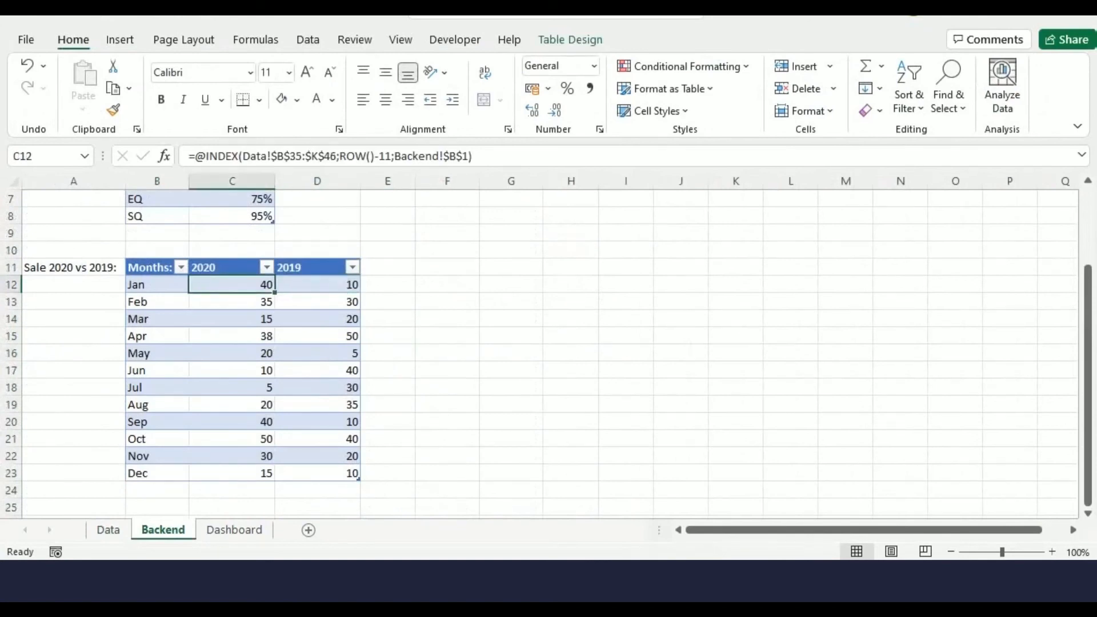
Enter the label "Targets vs performance:" in F11 and autofit column F's width
left_click(447, 268)
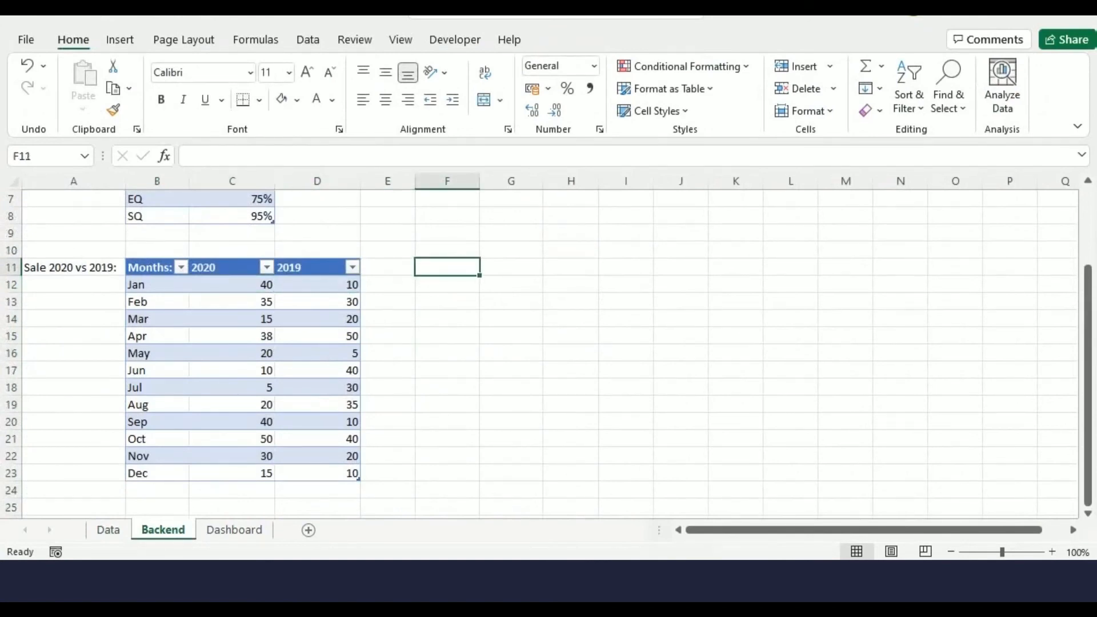
type("Tar")
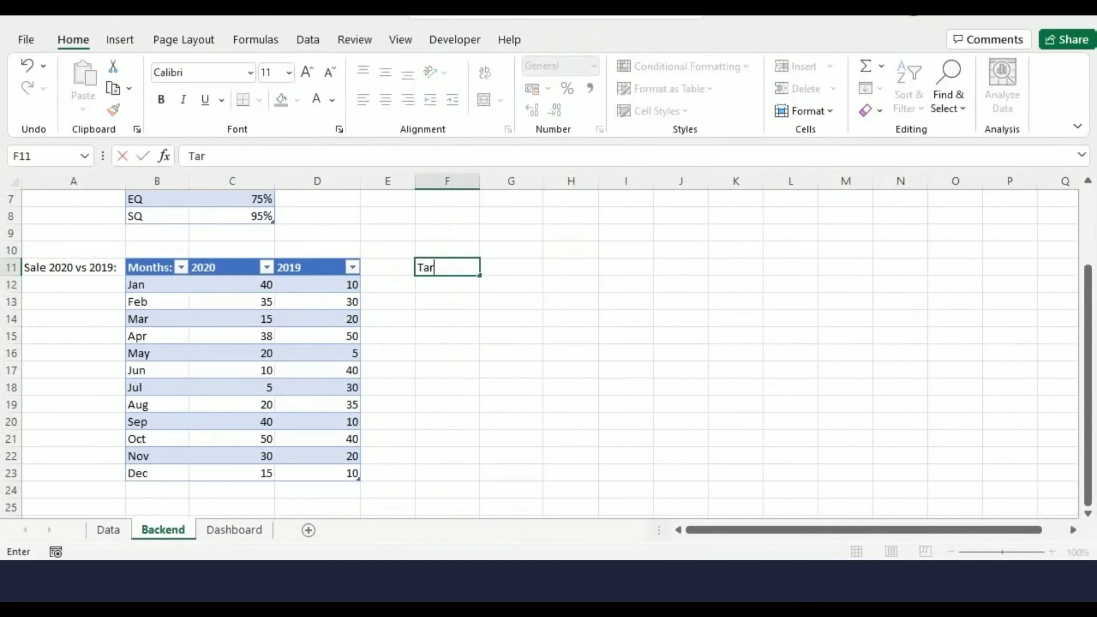
type("gets vs p")
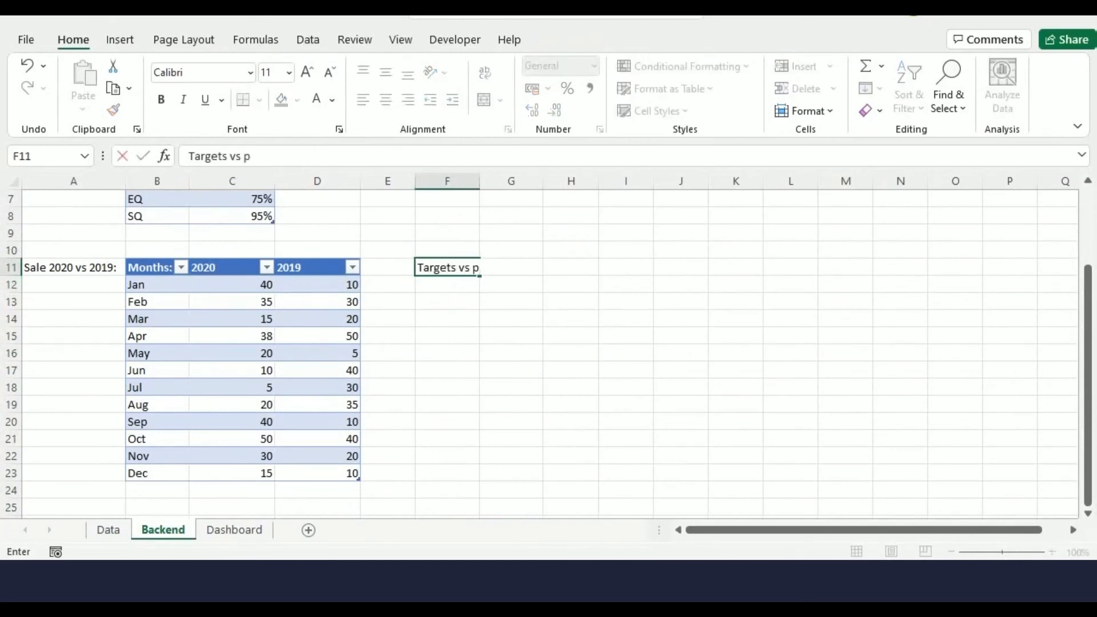
type("erformance:")
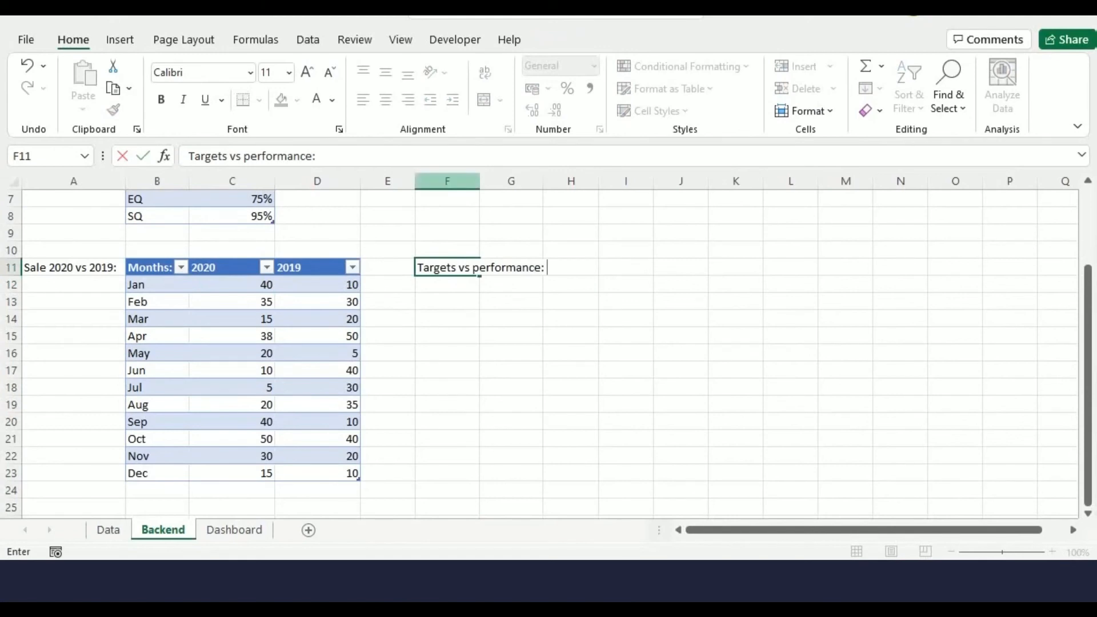
left_click(511, 233)
double_click(480, 181)
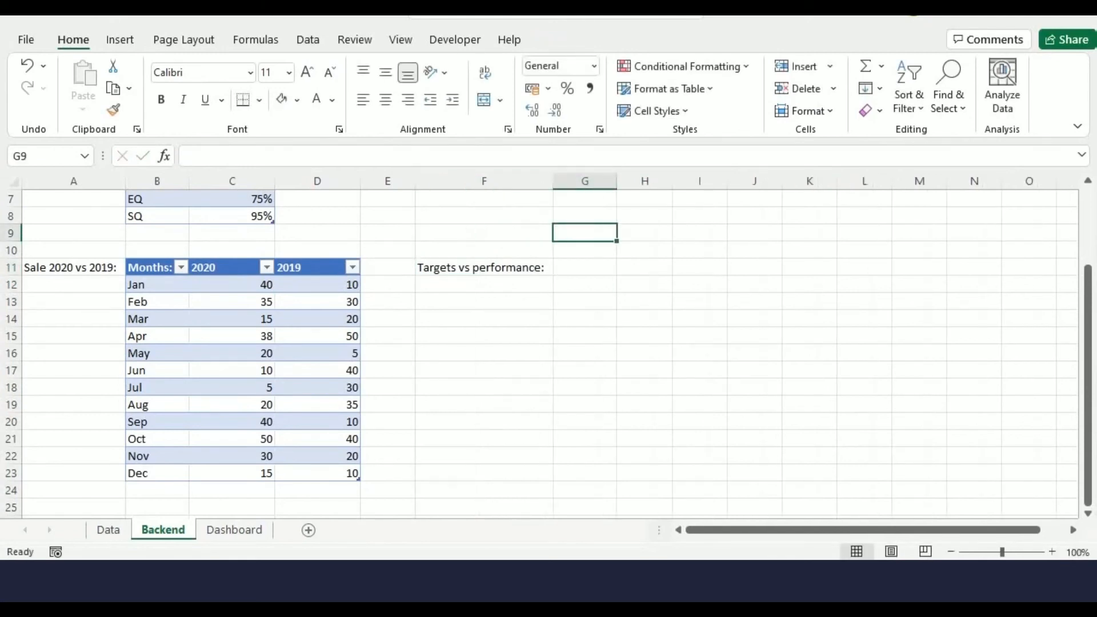
Enter the header Product in G12 and the products A, B, C and D below it
left_click(584, 284)
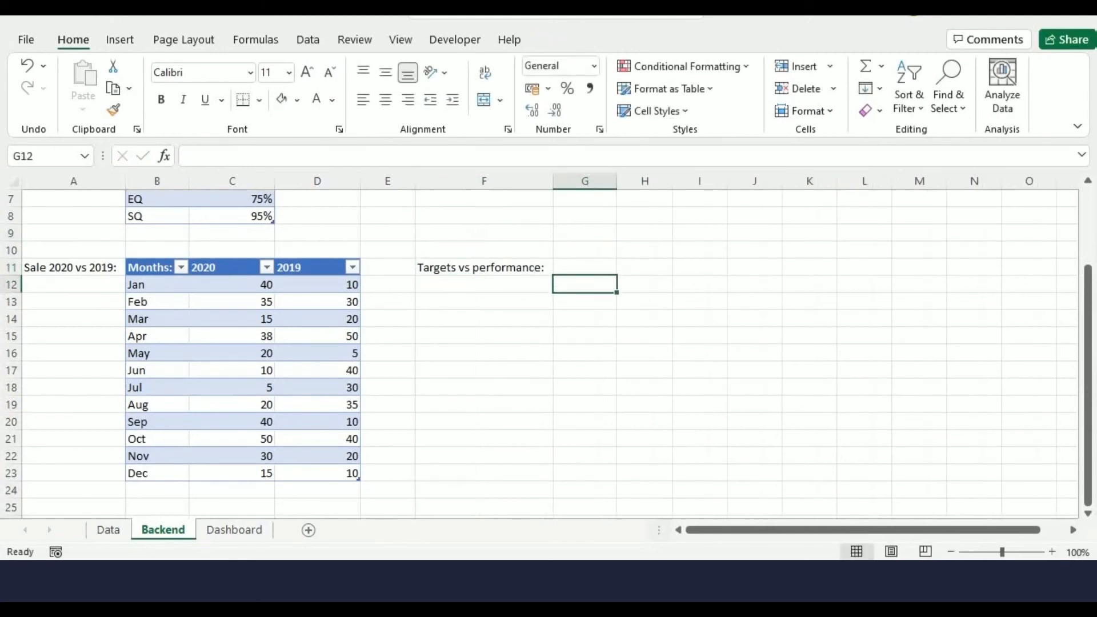
type("Product")
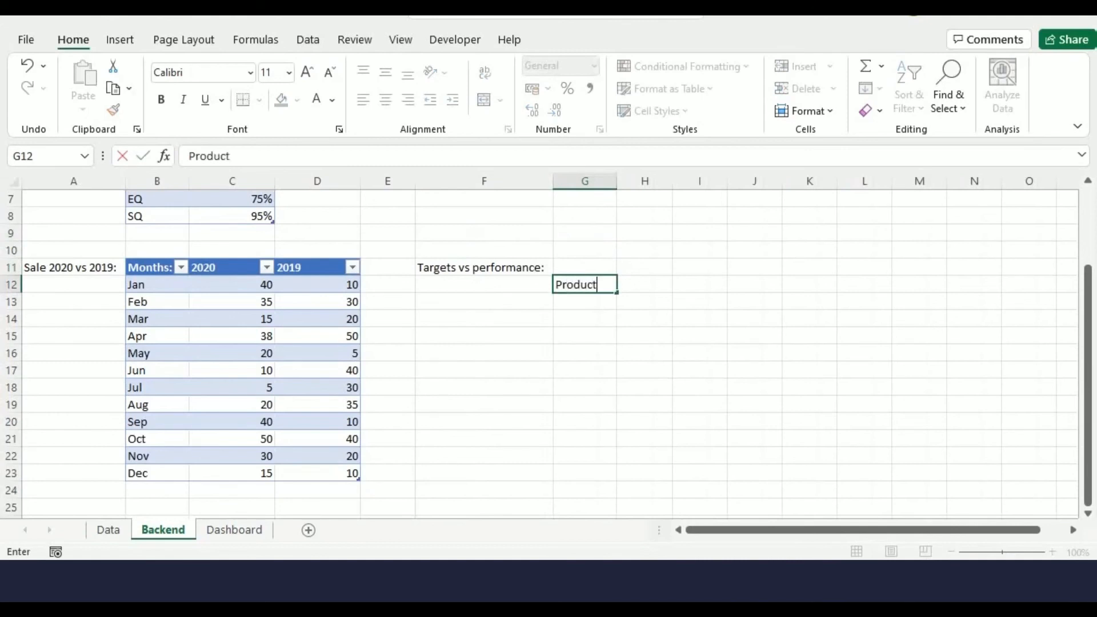
key("Return")
type("A")
key("Return")
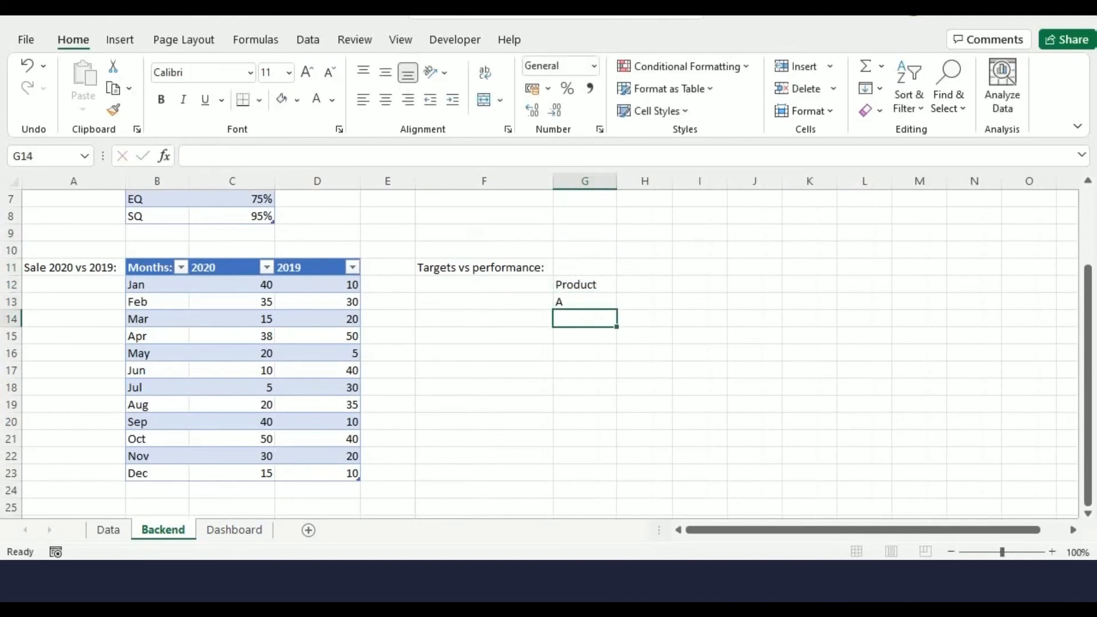
type("B")
key("Return")
type("C")
key("shift+Down")
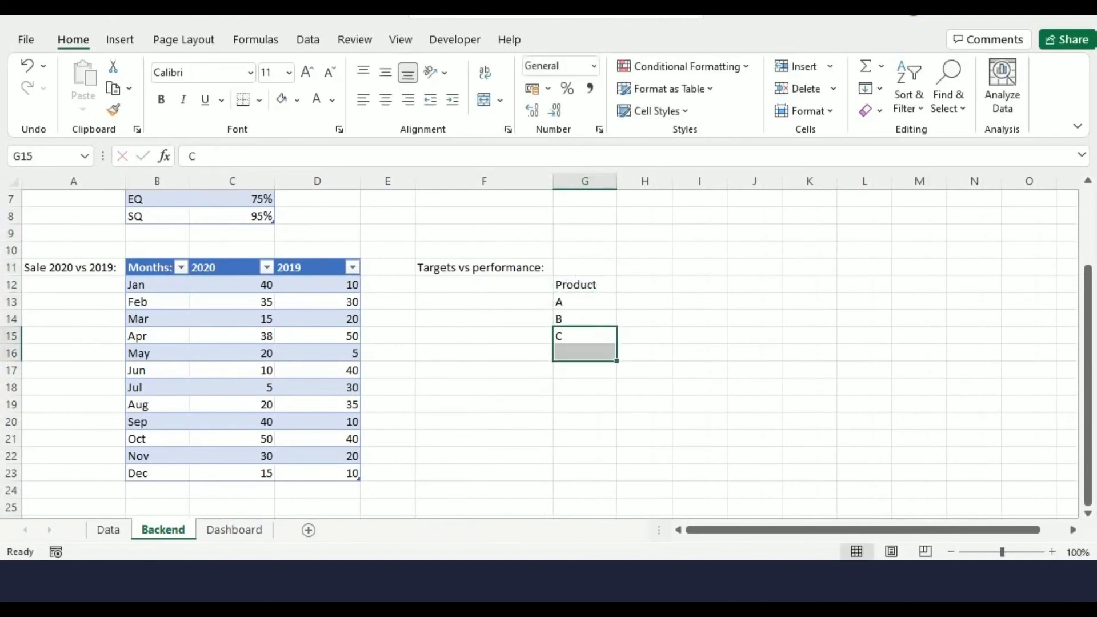
type("D")
key("Tab")
Add the headers Target in H12 and Sales Made: in I12
key("Up")
key("Up")
key("Up")
key("Up")
type("Target")
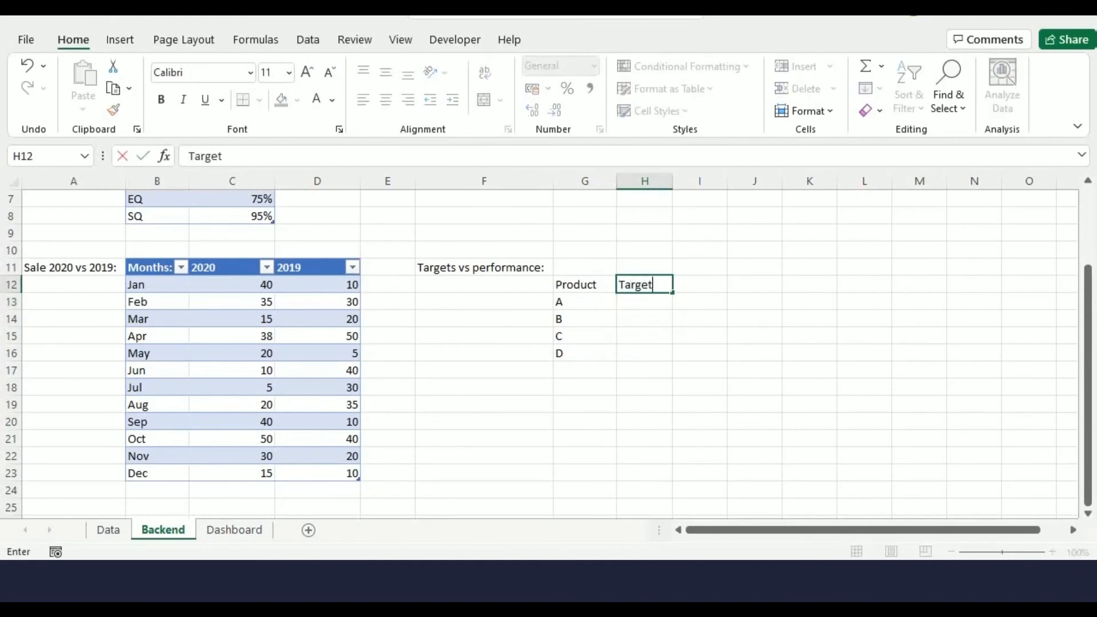
key("Tab")
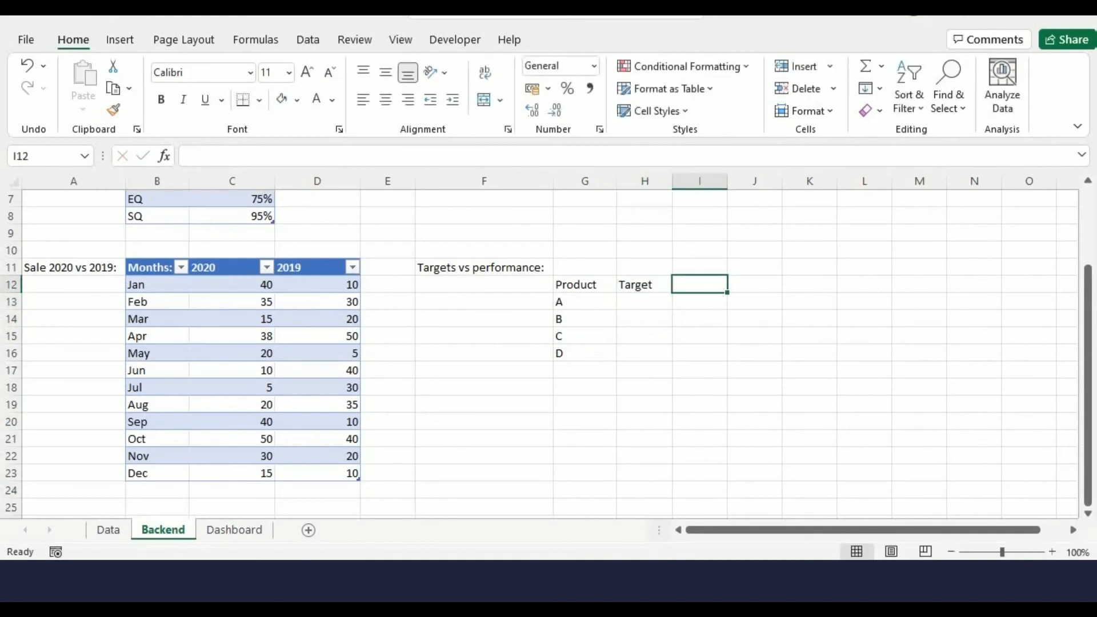
type("Sales")
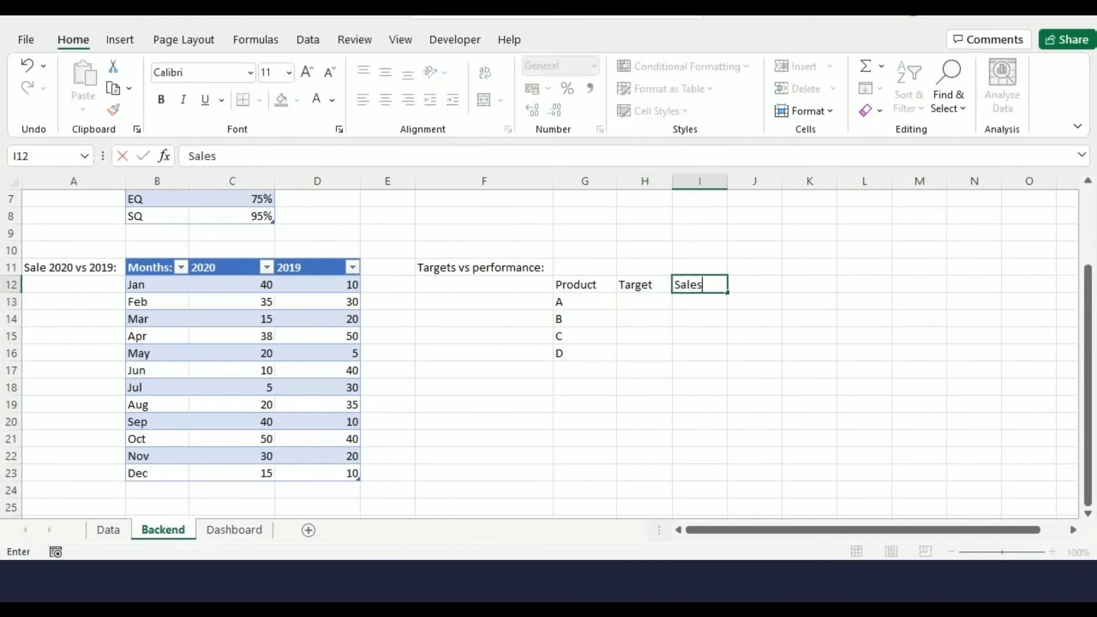
type(" Made:")
key("Return")
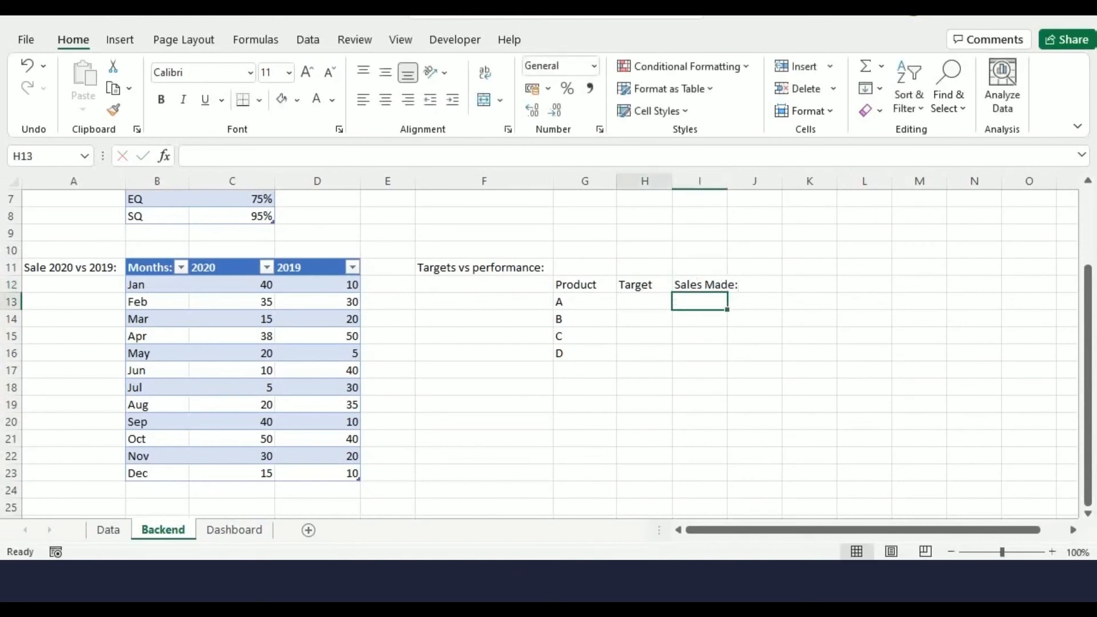
scroll(549, 349, "up", 2)
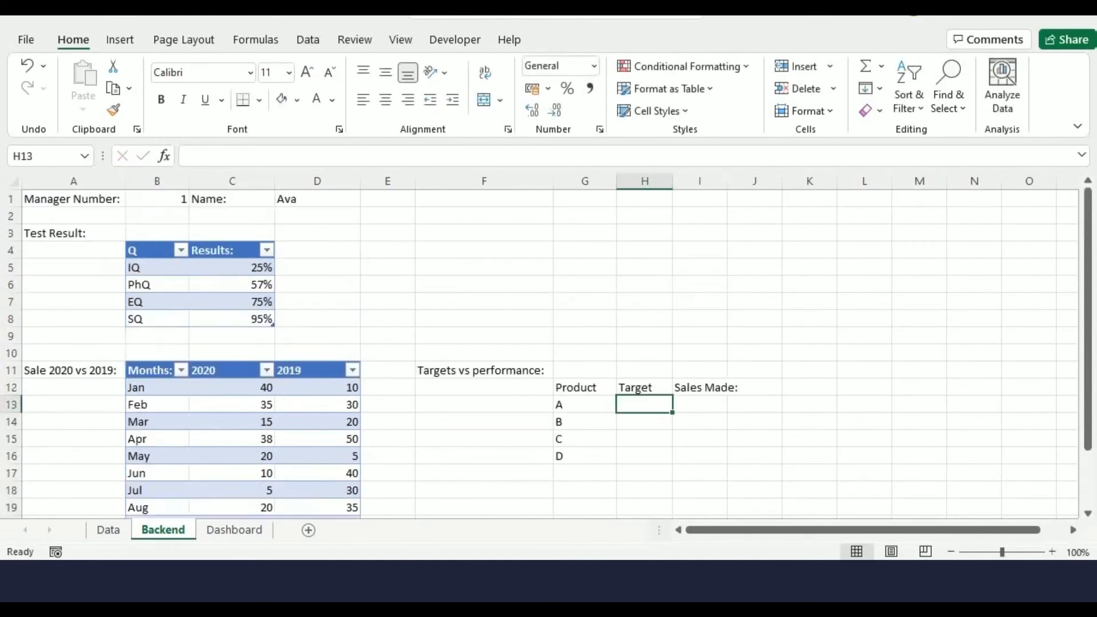
type("=@INDEX(")
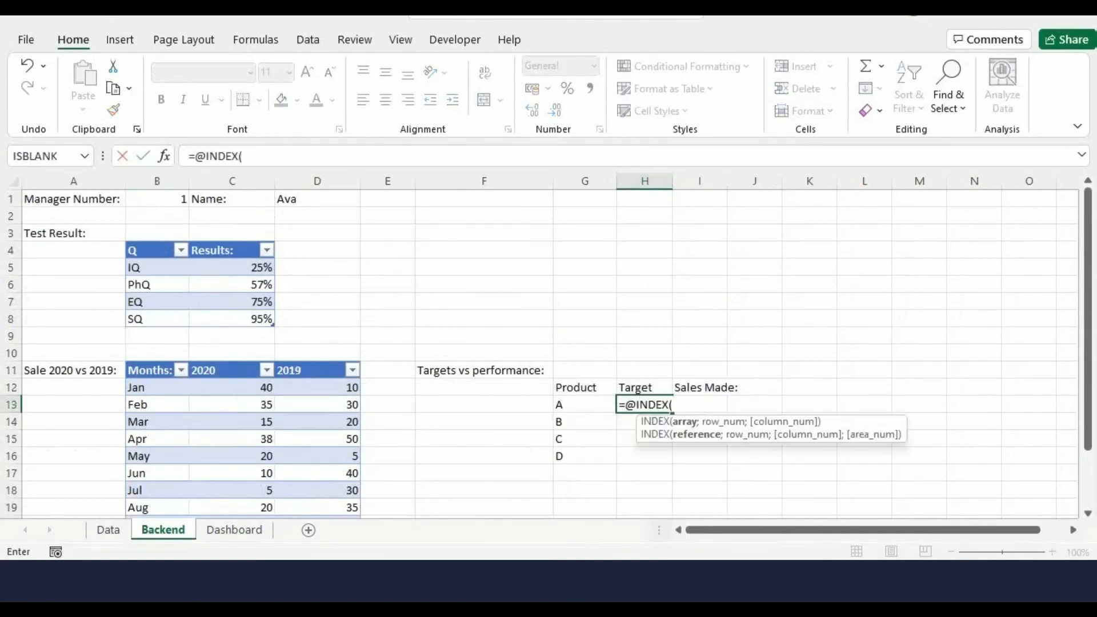
key("ctrl+Page_Up")
left_click_drag(113, 353, 607, 421)
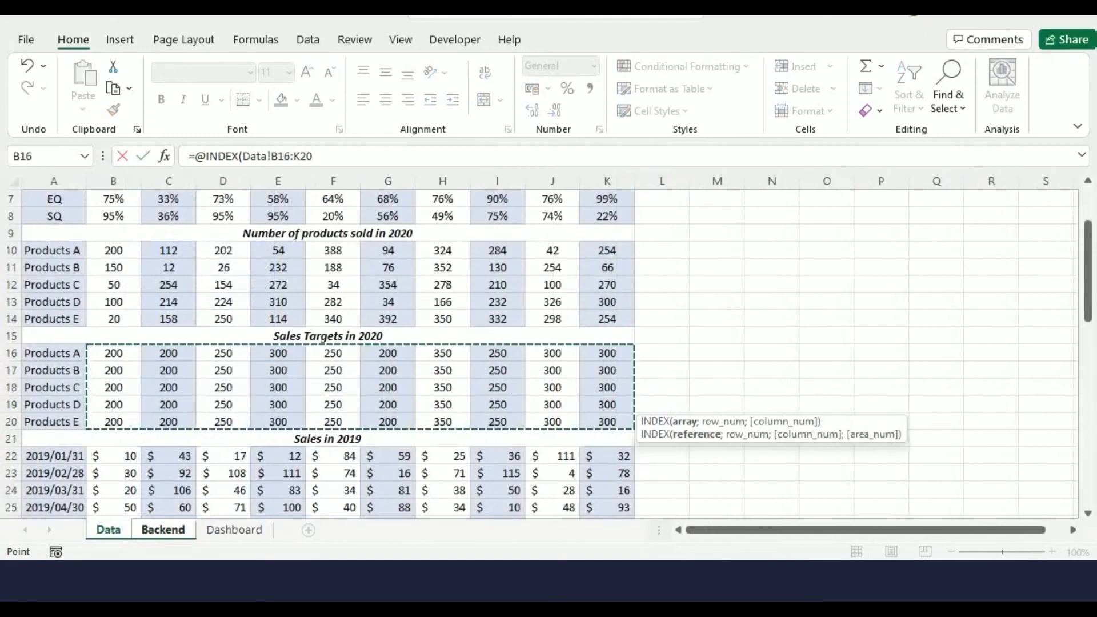
left_click(307, 156)
key("Right")
type(";")
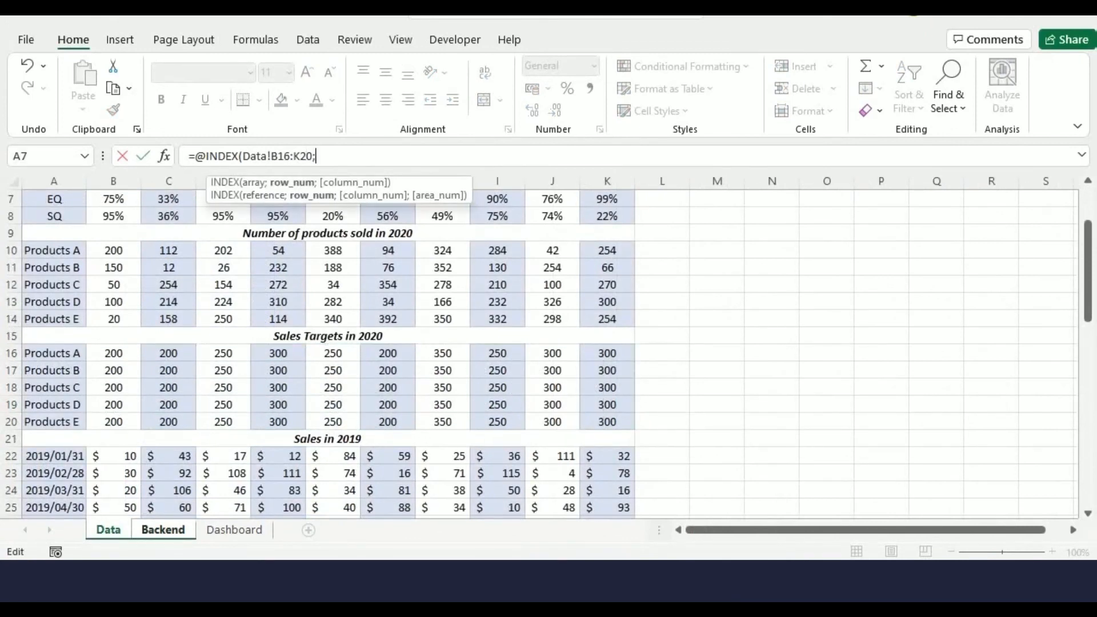
type("ROW()-11;")
key("BackSpace")
type(";")
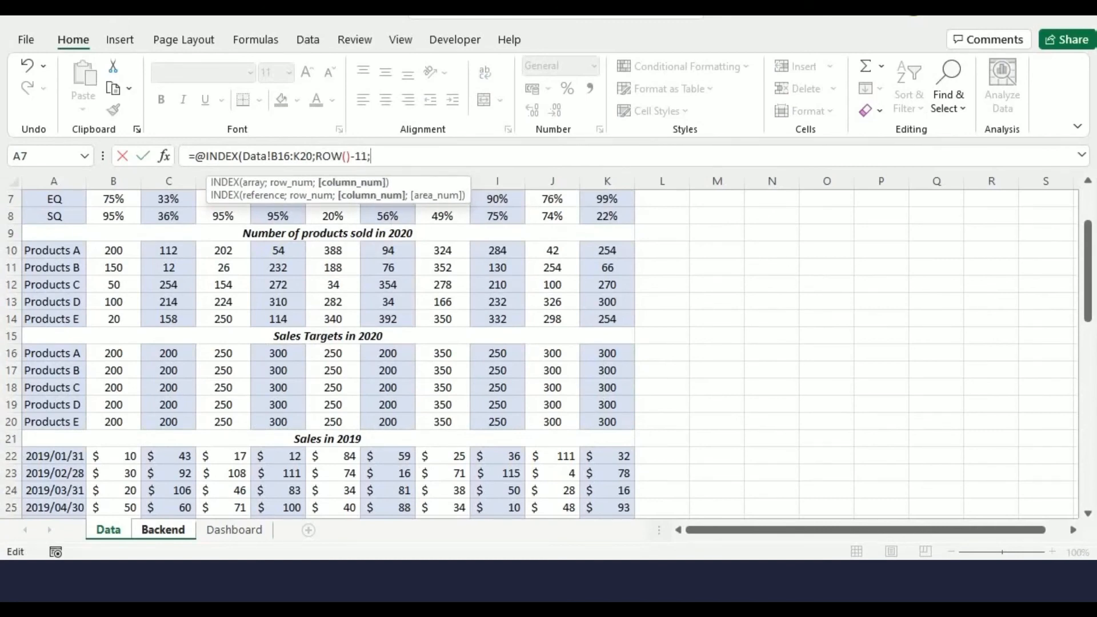
left_click(162, 530)
left_click(157, 199)
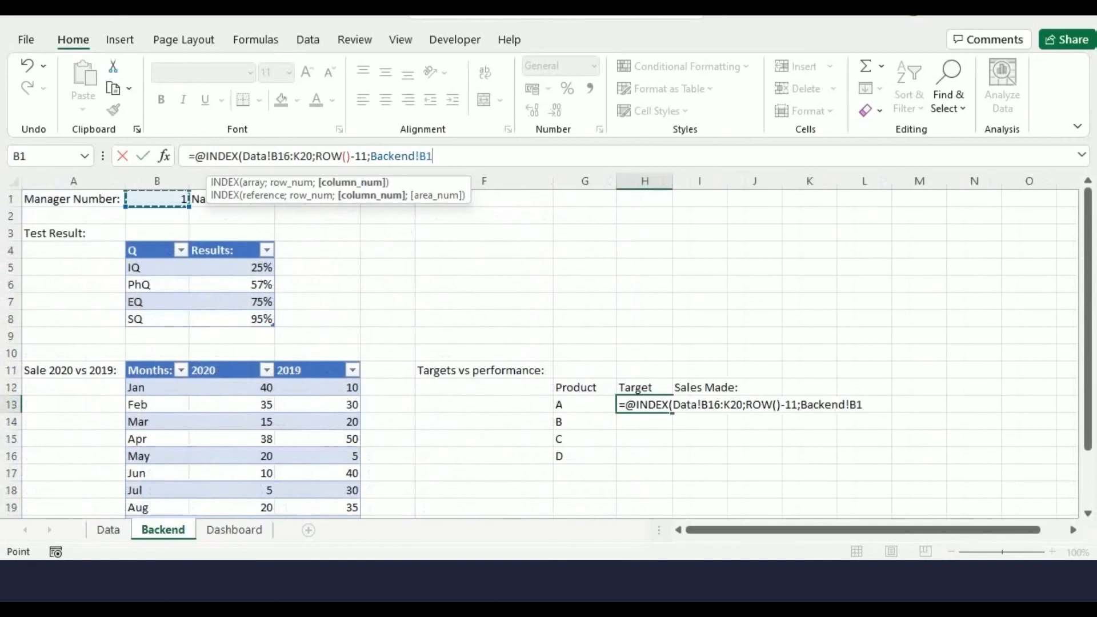
type(")")
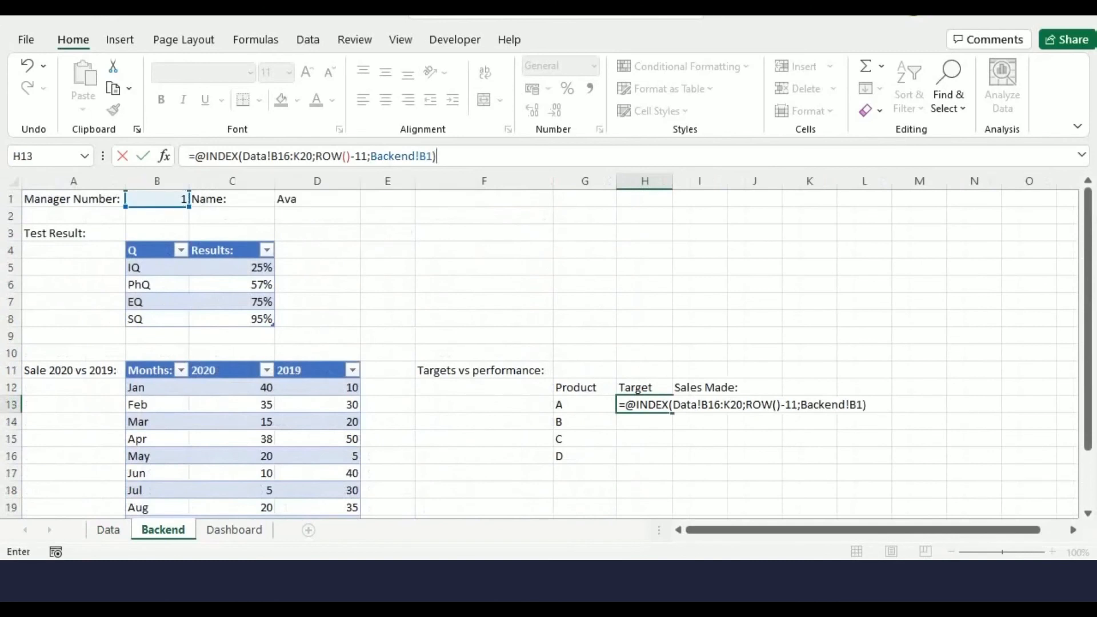
Make the H13 references absolute as Data!$B$16:$K$20 and Backend!$B$1, and confirm the formula
left_click(284, 156)
key("F4")
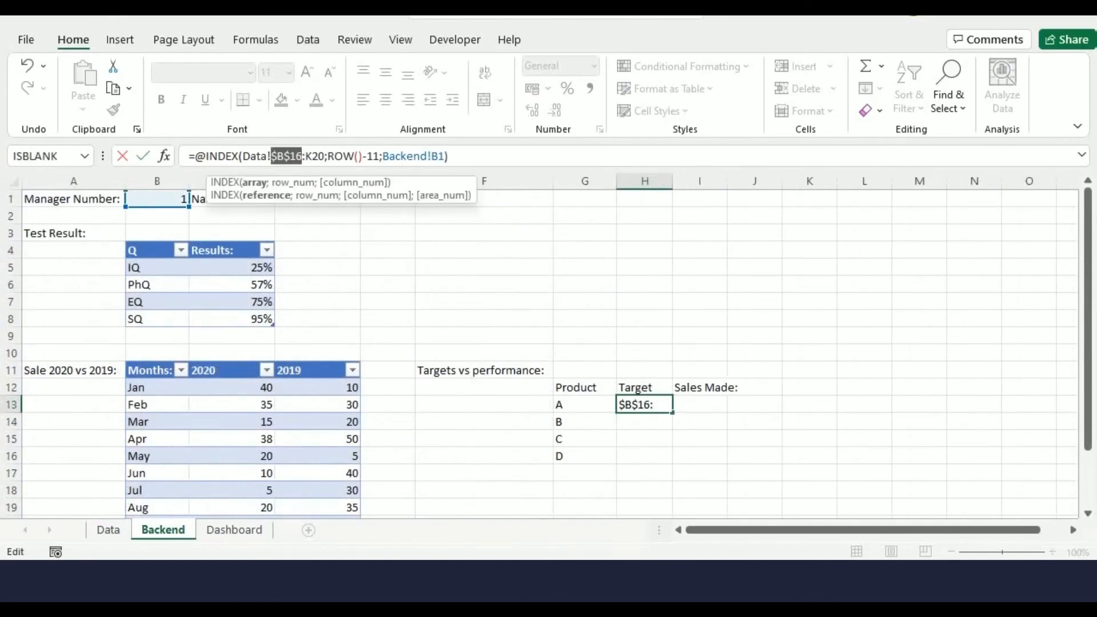
key("Right")
key("Right")
key("F4")
key("Right")
key("Right")
key("Right")
key("Right")
key("Right")
key("Right")
key("Right")
key("Right")
key("Right")
key("Right")
key("Right")
key("Right")
key("Right")
key("Right")
key("Right")
key("Right")
key("Right")
key("Right")
key("Right")
key("Right")
key("Right")
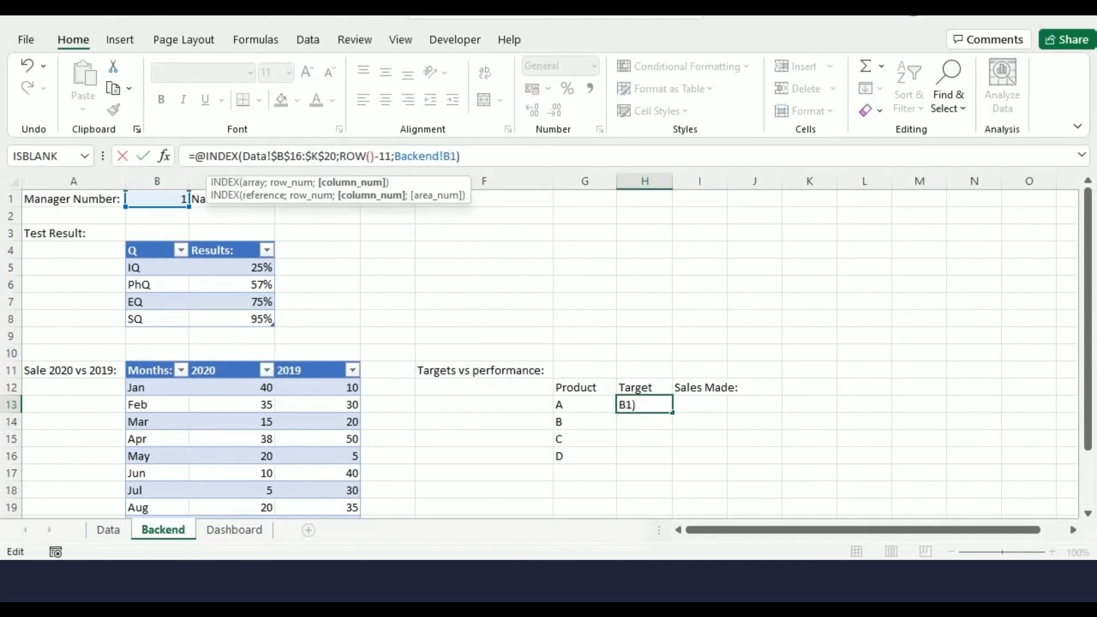
key("F4")
key("Right")
key("Right")
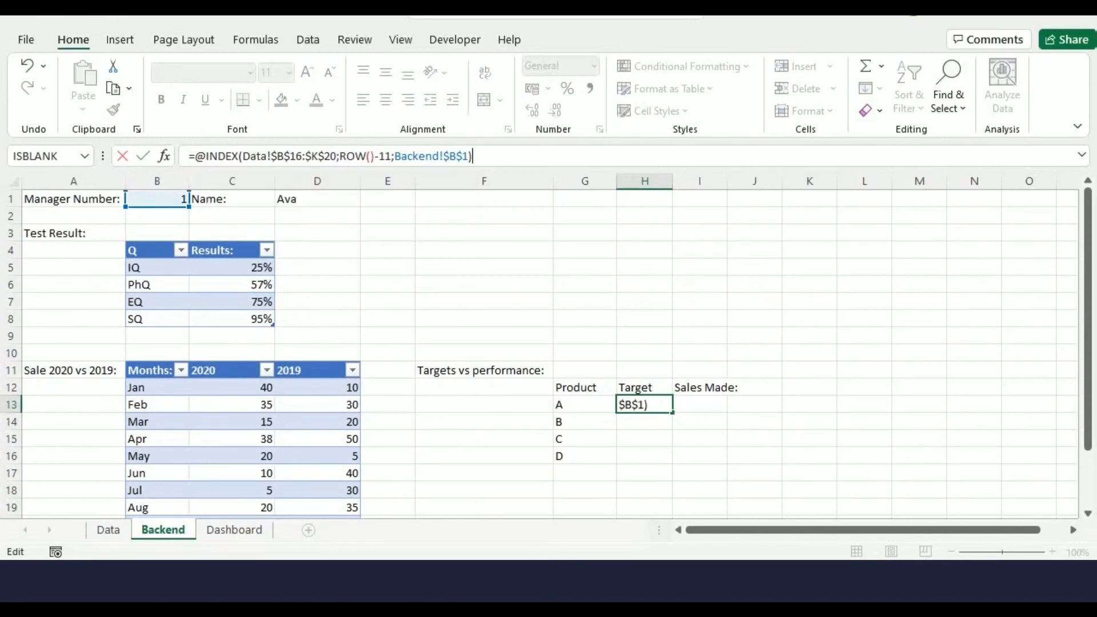
key("Return")
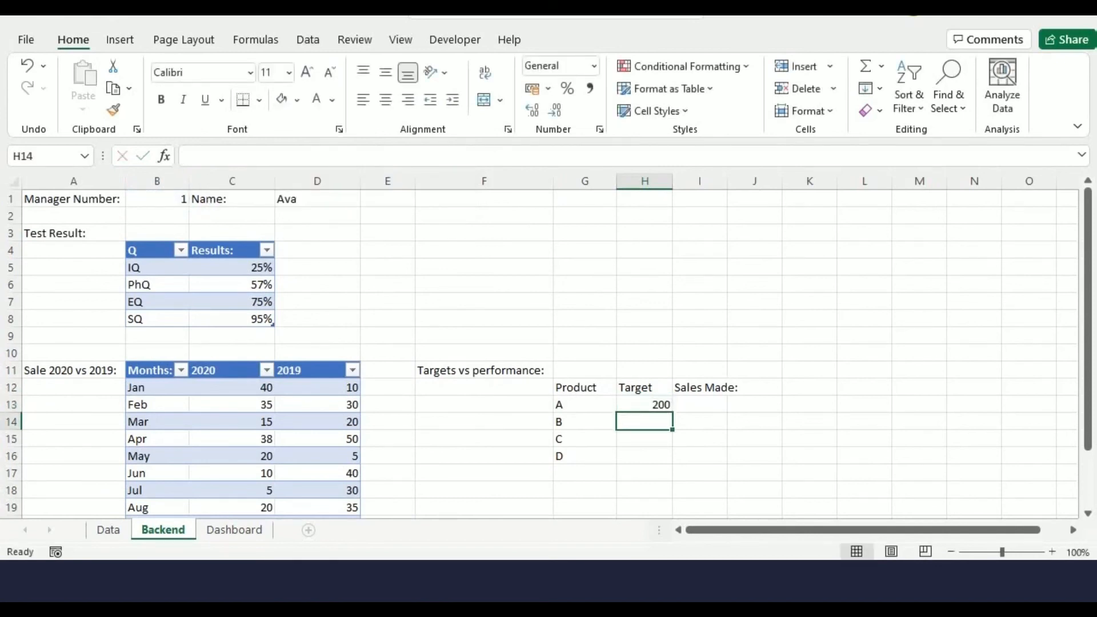
Fill the H13 formula down to H16
left_click(645, 405)
left_click_drag(673, 412, 668, 457)
left_click(700, 405)
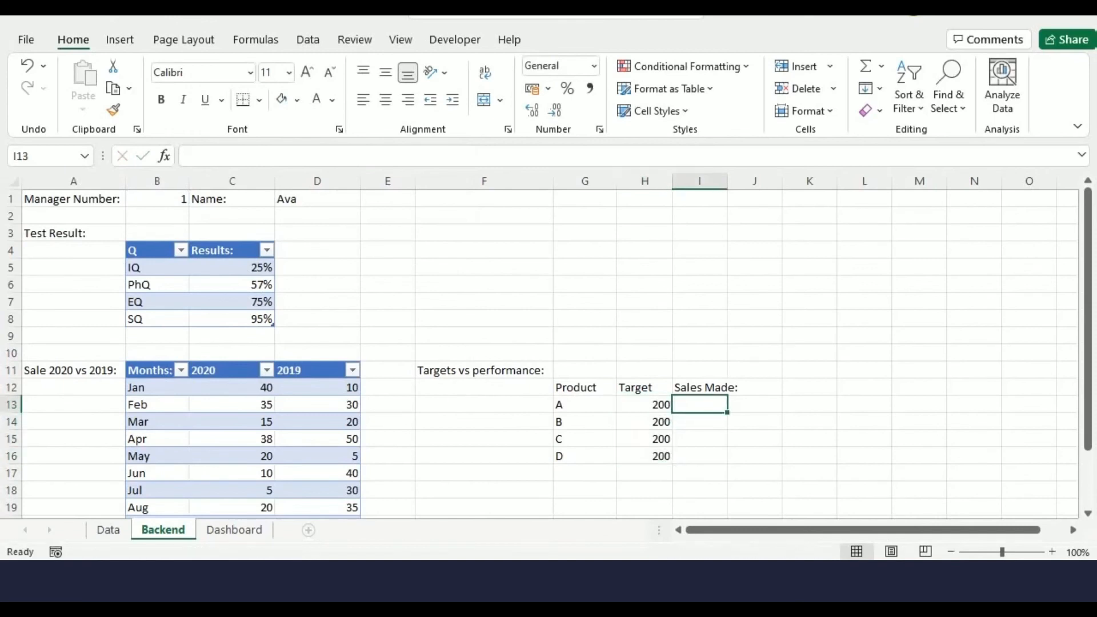
type("=@")
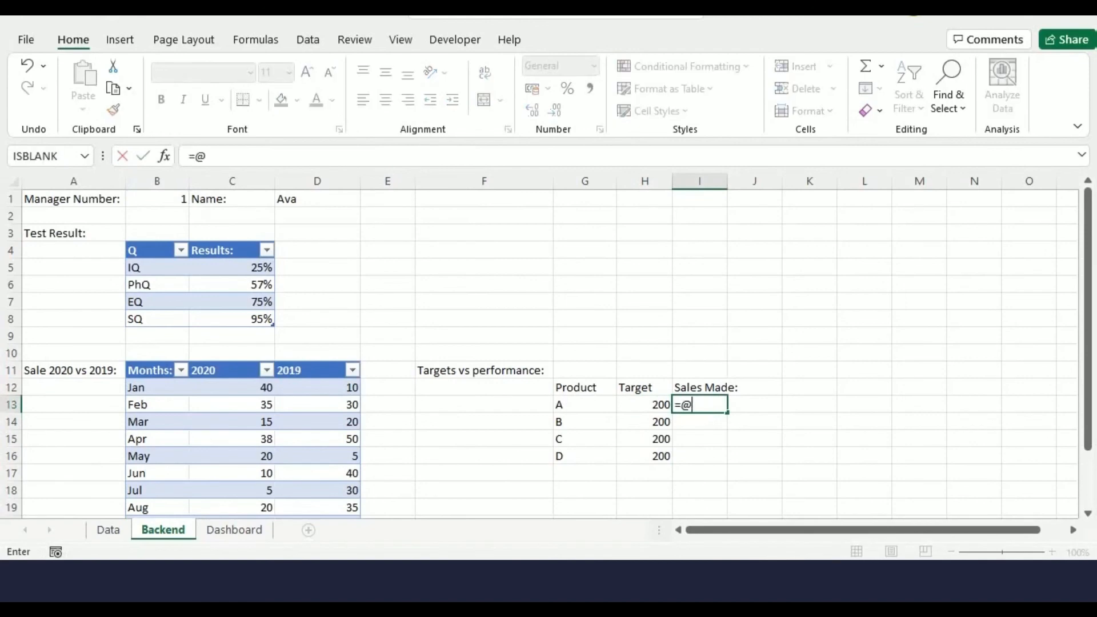
type("INDEX(")
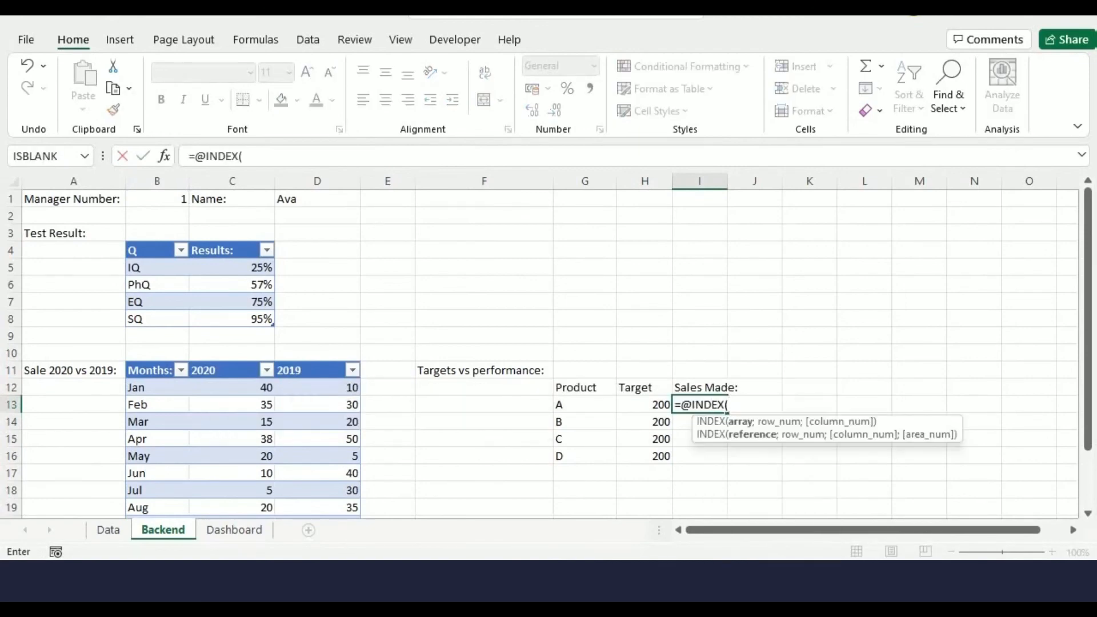
left_click(108, 530)
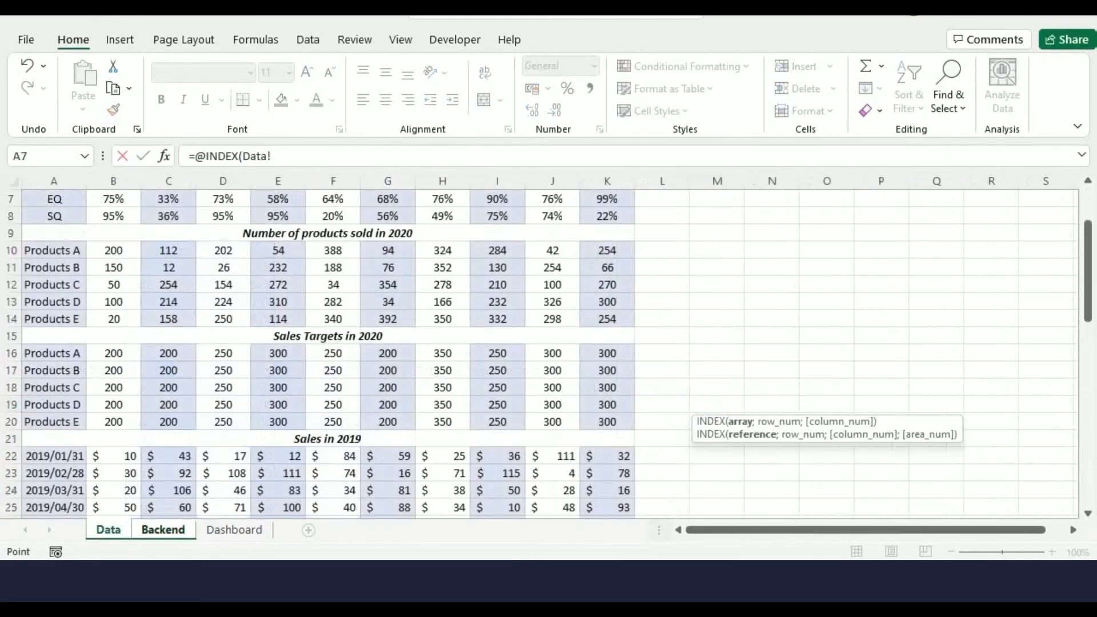
left_click_drag(114, 250, 626, 320)
type(";ROW")
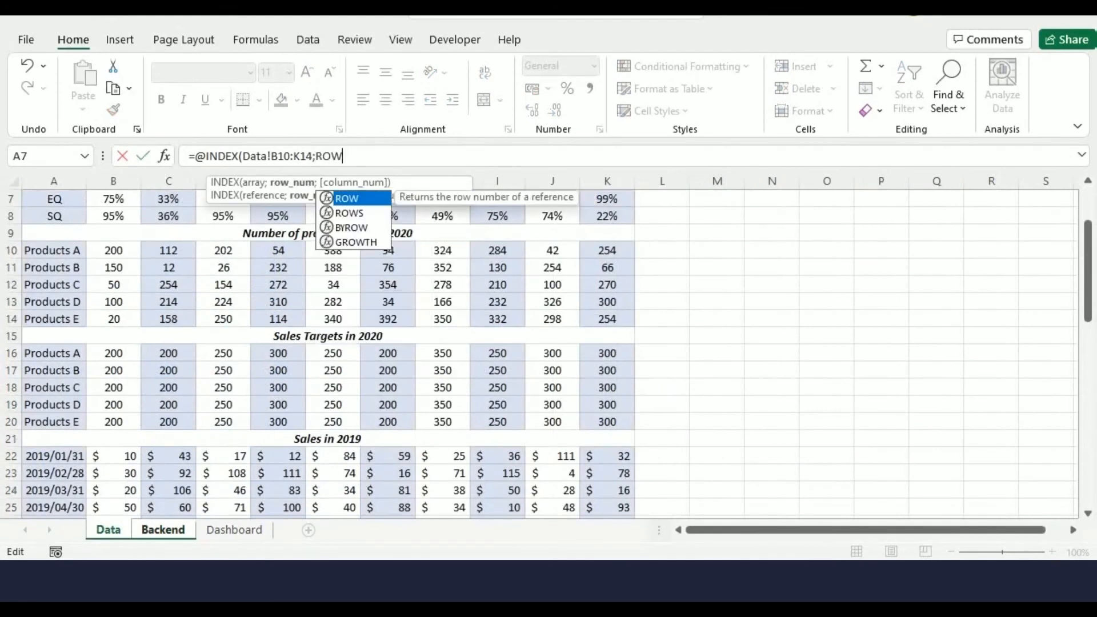
type("()-11;")
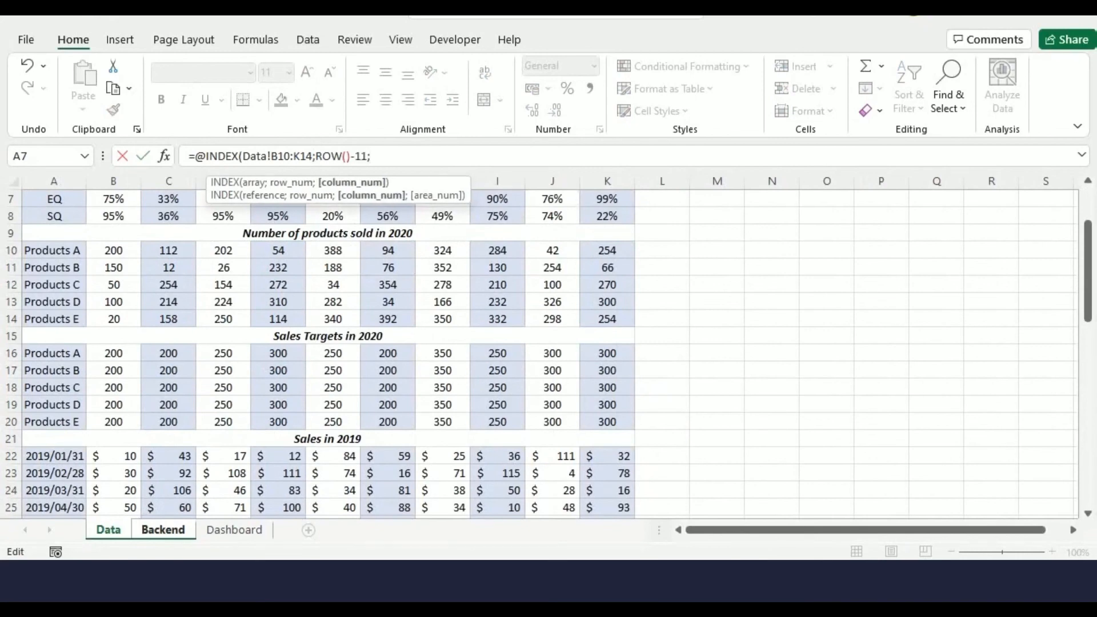
left_click(162, 530)
left_click(157, 199)
type(")")
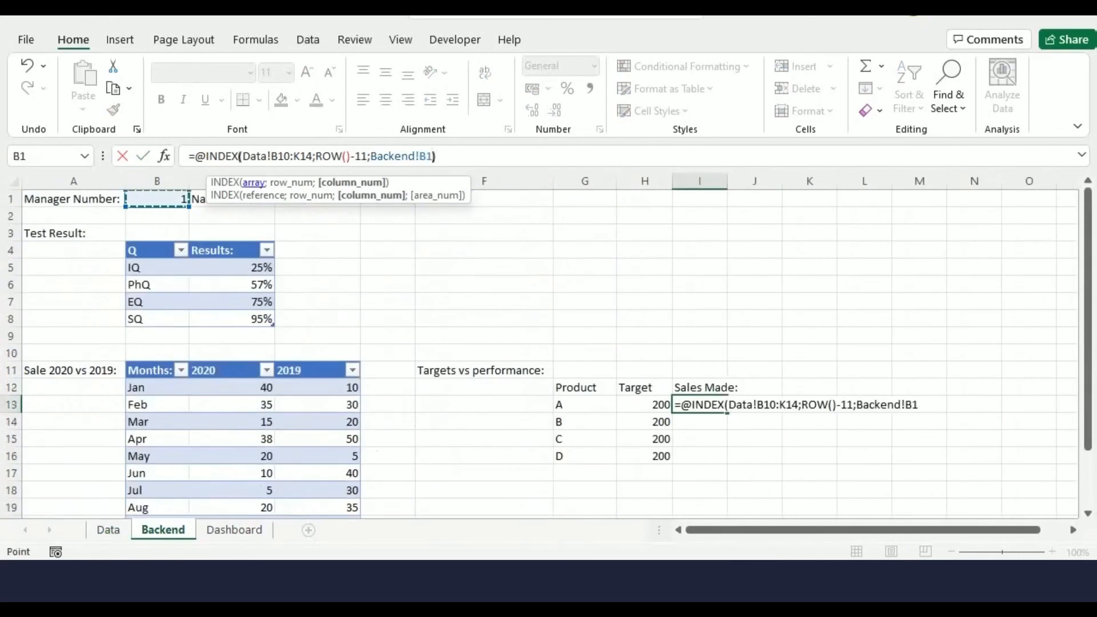
key("Return")
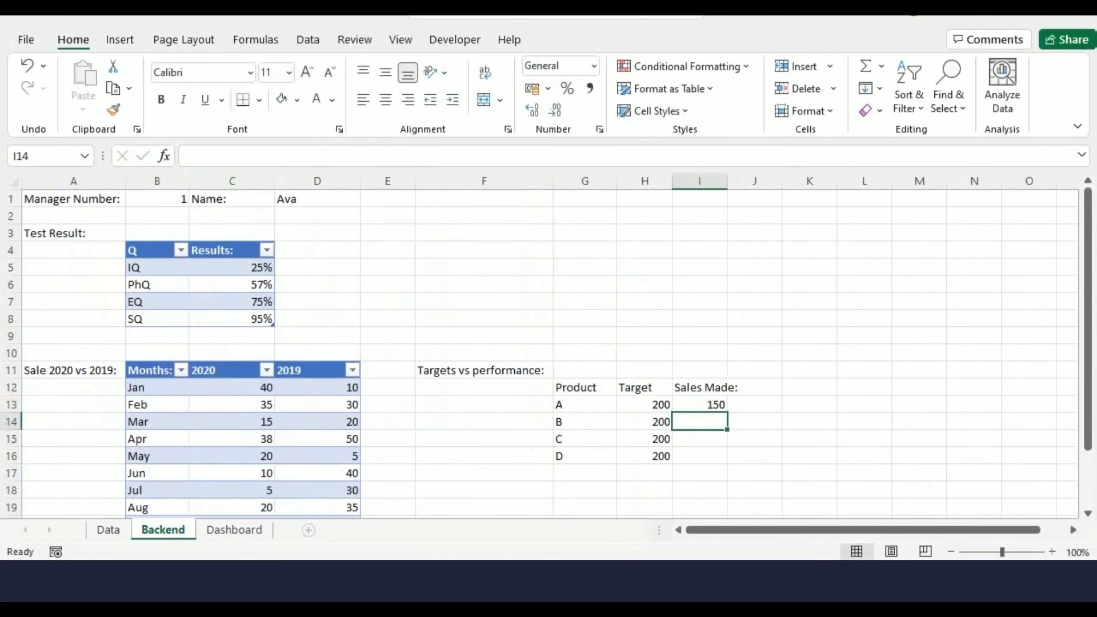
Make the I13 references absolute as Data!$B$10:$K$14 and Backend!$B$1, and confirm the formula
left_click(699, 404)
left_click(284, 156)
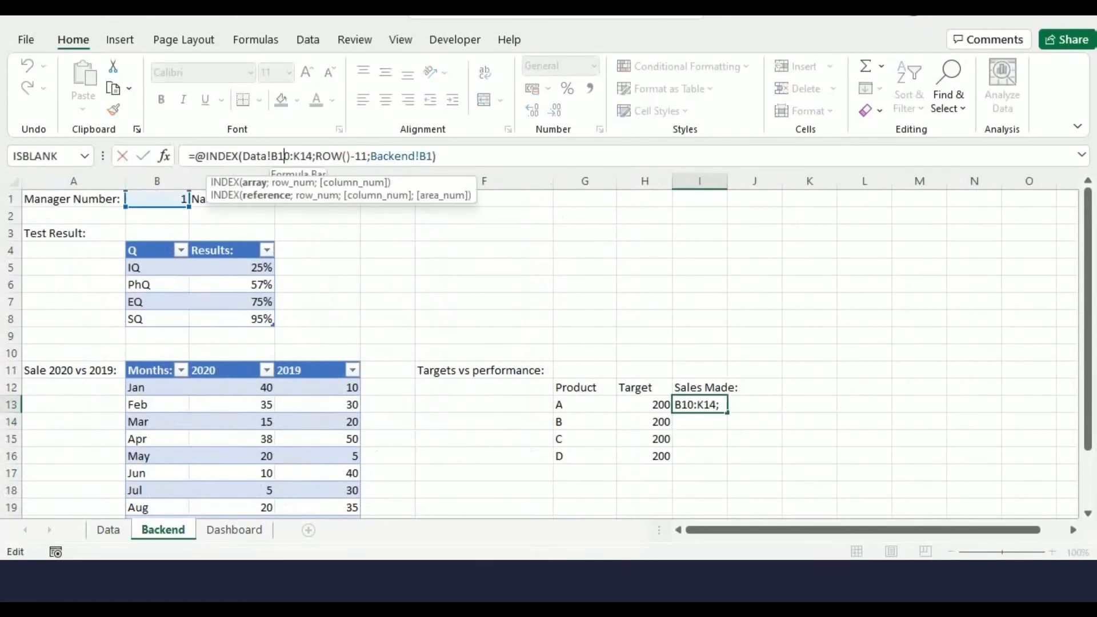
key("F4")
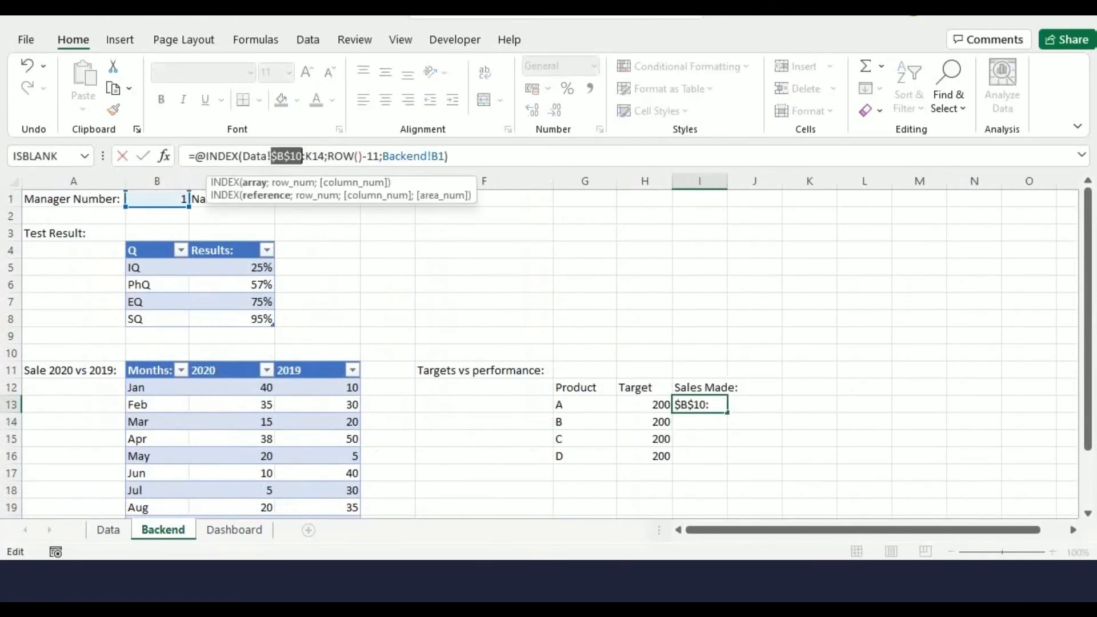
key("Right")
key("Right")
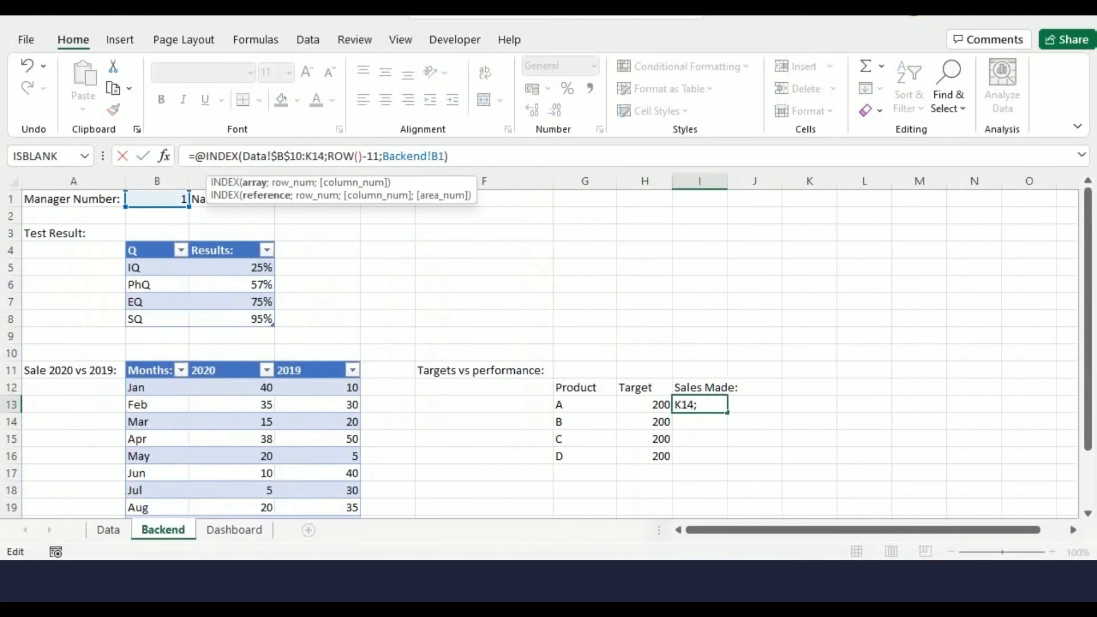
key("F4")
key("Right")
key("Right")
key("Right")
key("Right")
key("Right")
key("Right")
key("Right")
key("Right")
key("Right")
key("Right")
key("Right")
key("Right")
key("Right")
key("Right")
key("Right")
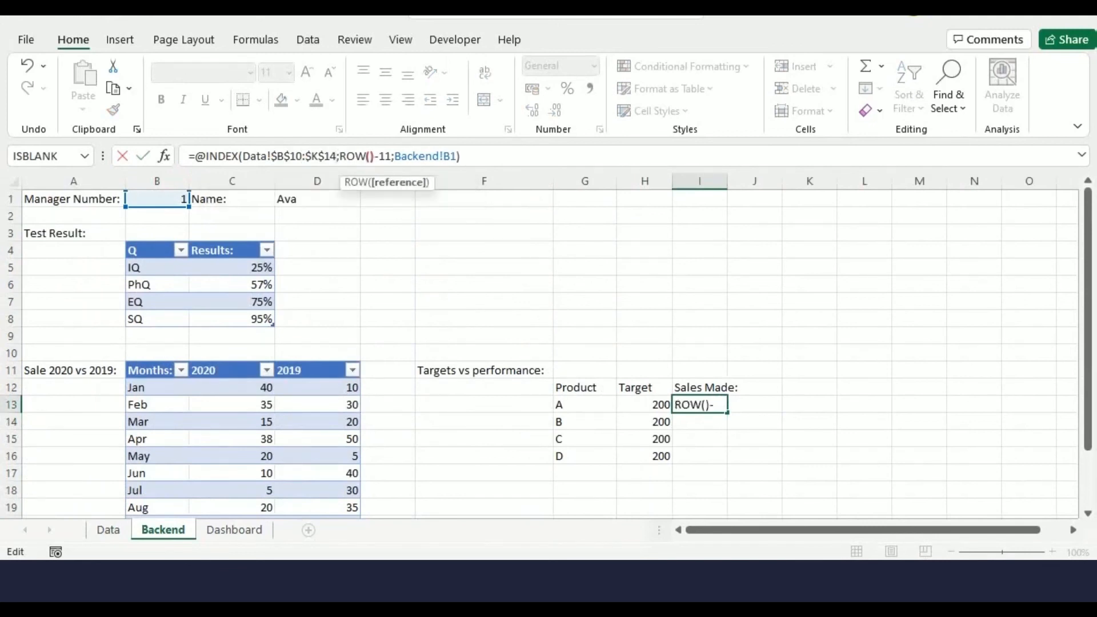
key("Right")
key("Right")
key("Right")
key("F4")
key("Right")
key("Right")
key("Return")
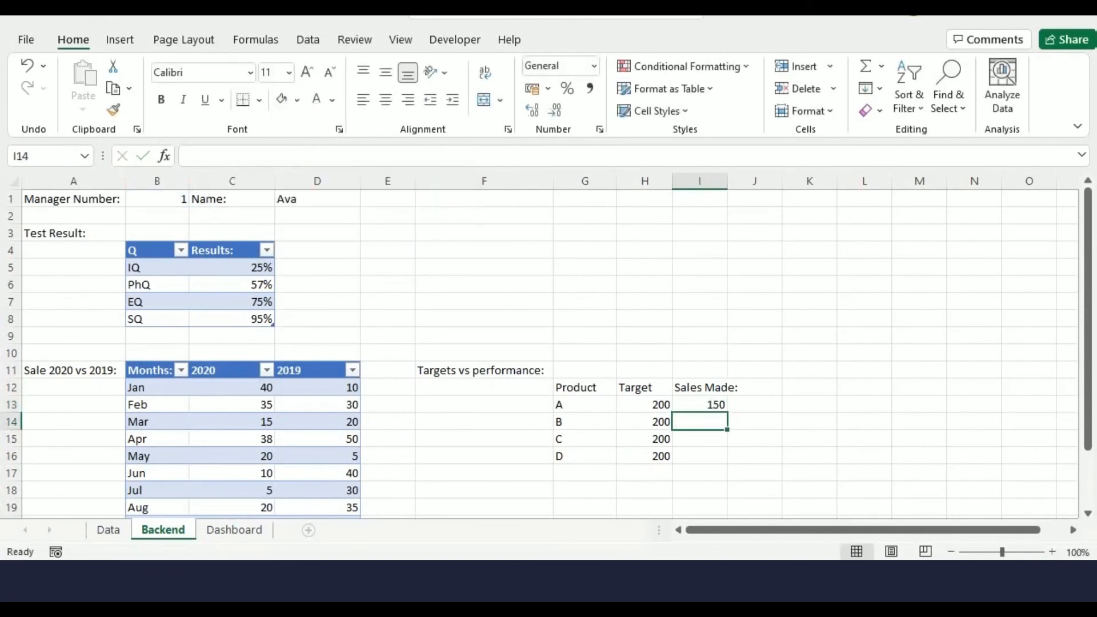
Fill the I13 formula down to I16 and widen column I
left_click(700, 404)
left_click_drag(727, 413, 727, 459)
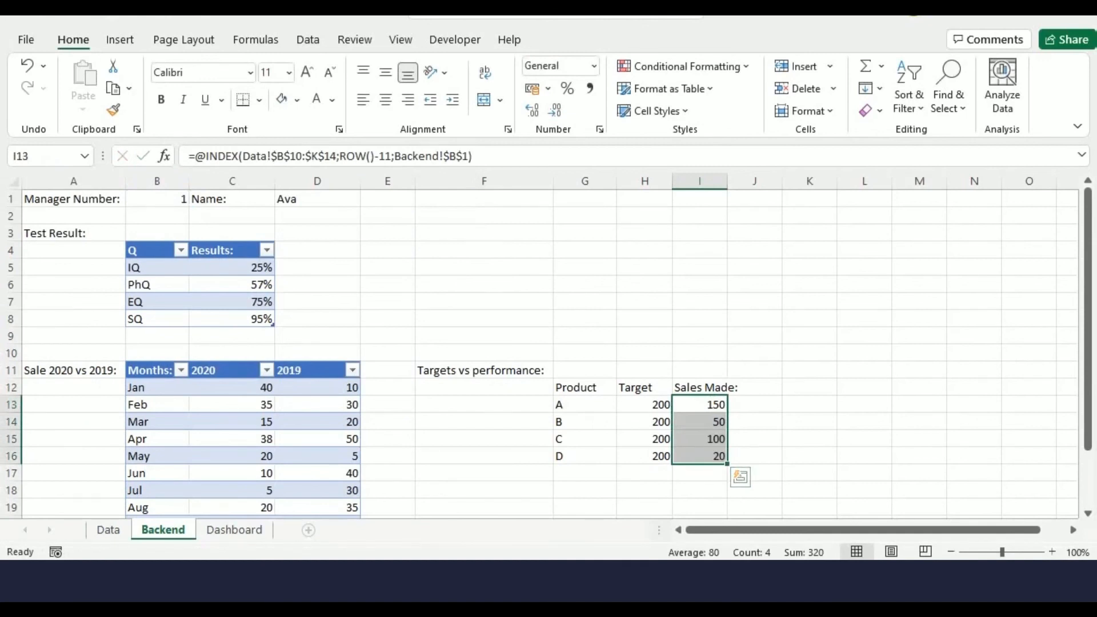
left_click_drag(727, 181, 742, 181)
Format the range G12:I16 as a table with headers
left_click_drag(578, 387, 709, 456)
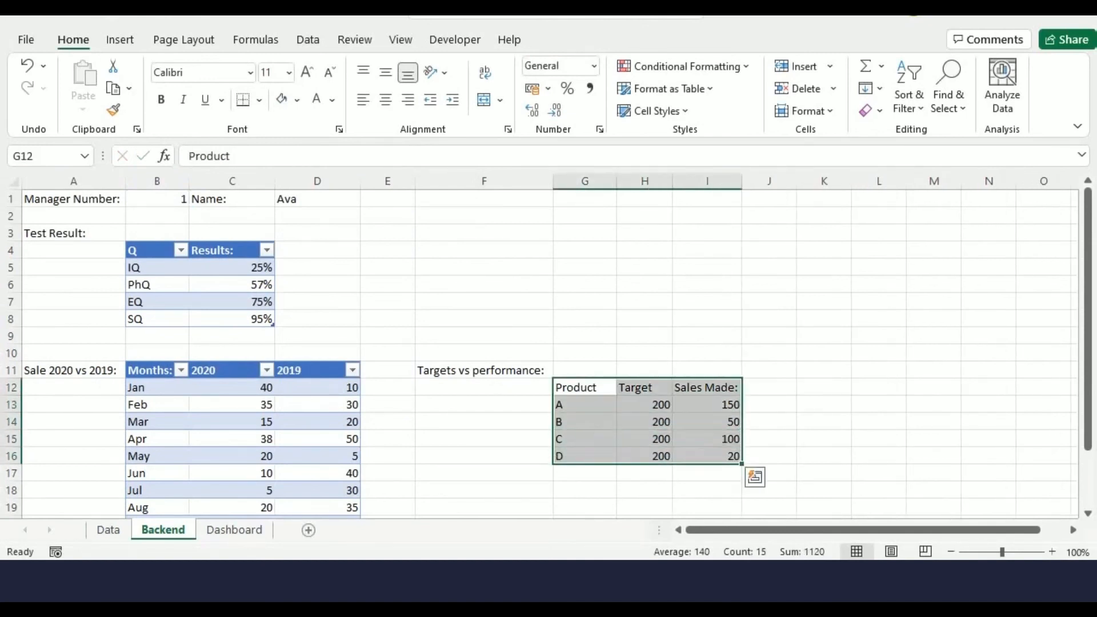
key("ctrl+t")
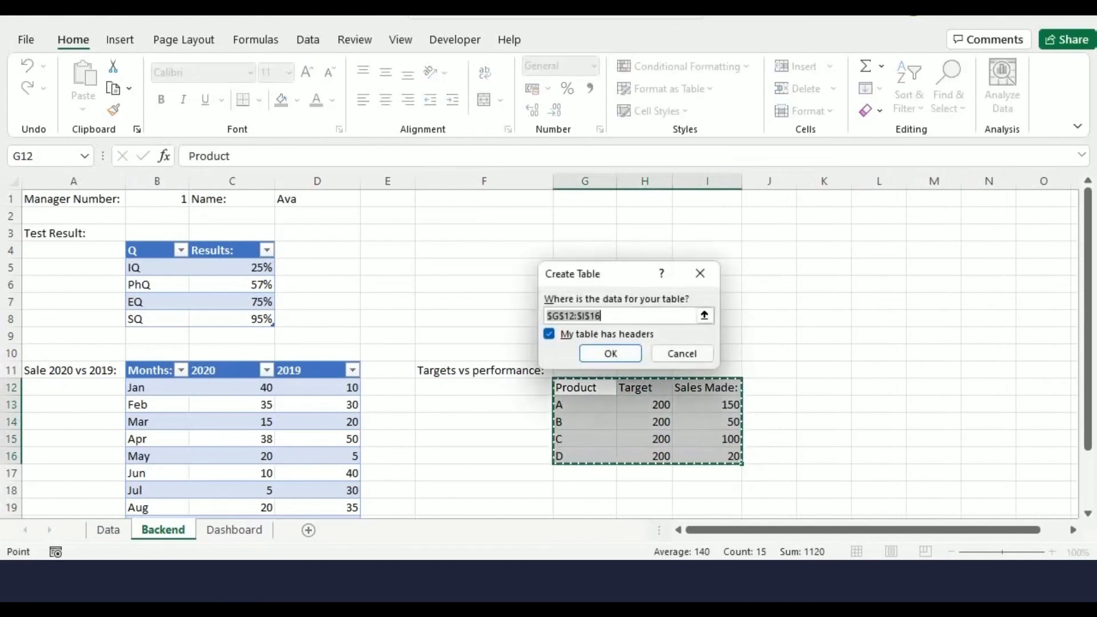
key("Return")
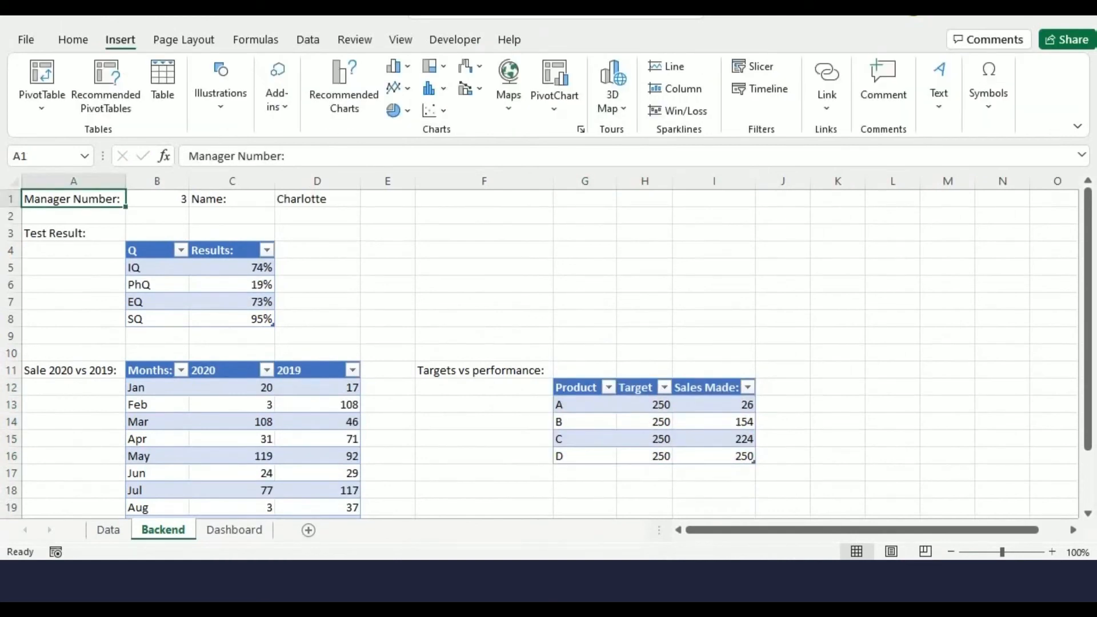
Enter the title Manager Sales Results in the header cell of the Dashboard sheet
left_click(234, 529)
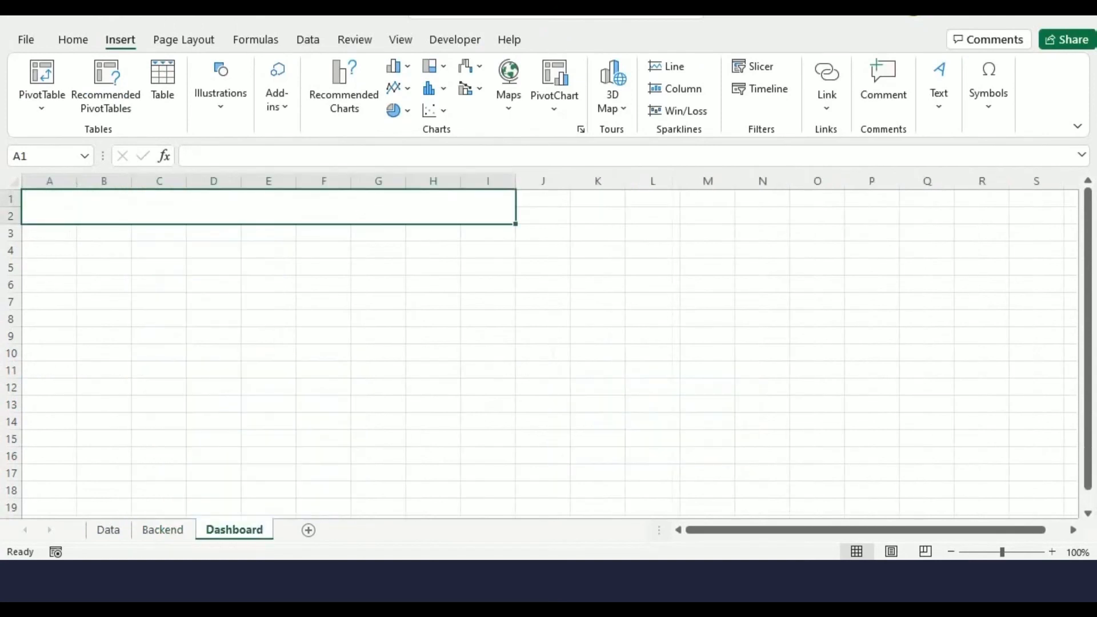
left_click(189, 156)
type("Manager Sales ")
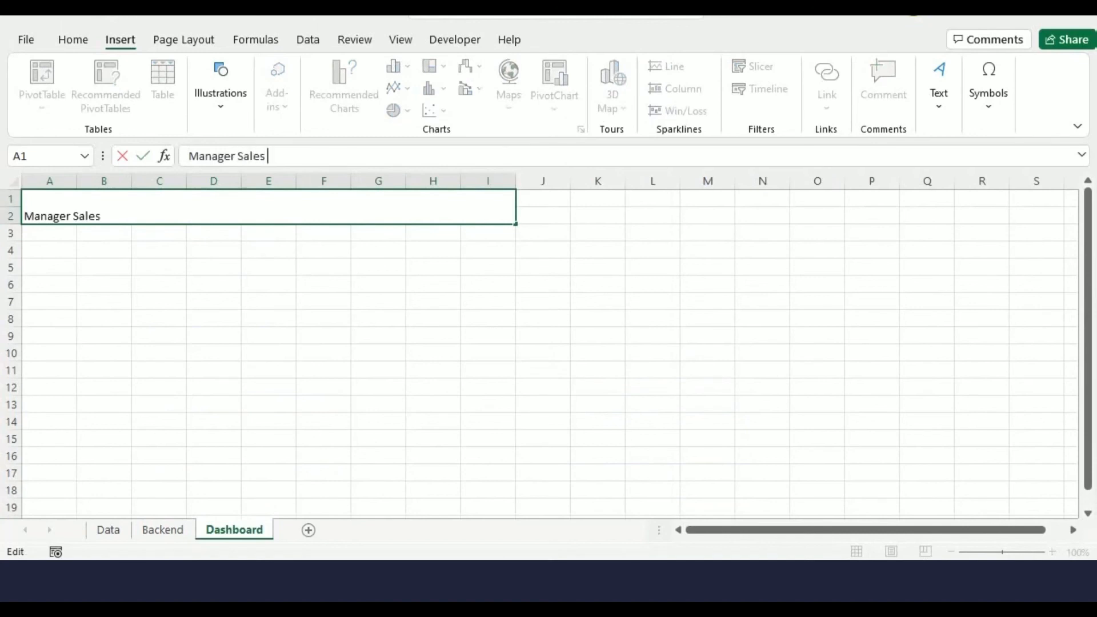
type("Results")
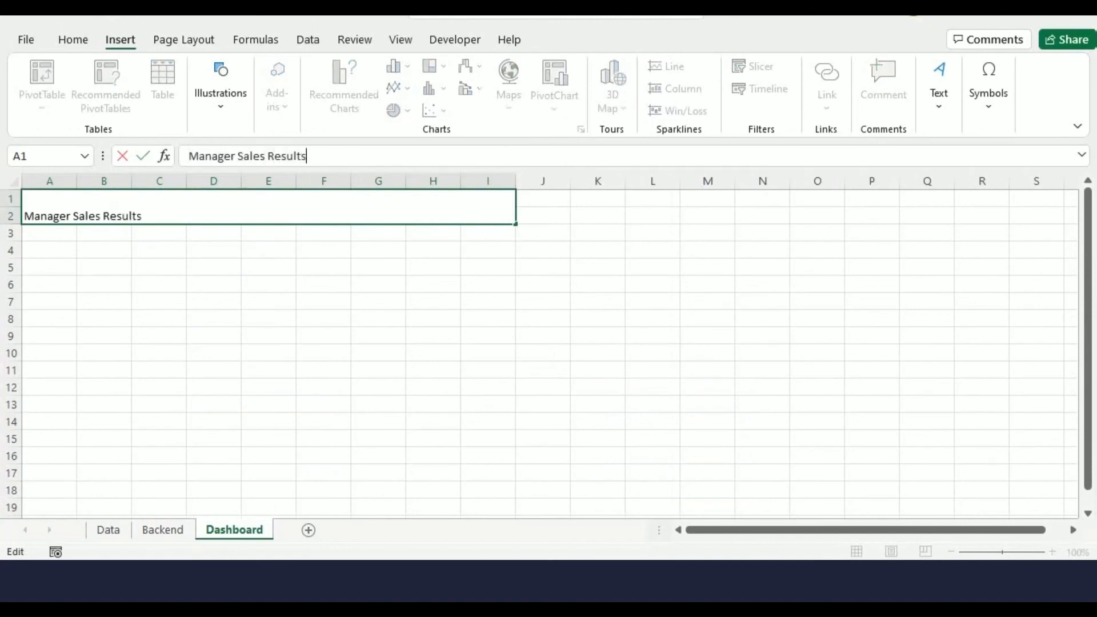
key("Return")
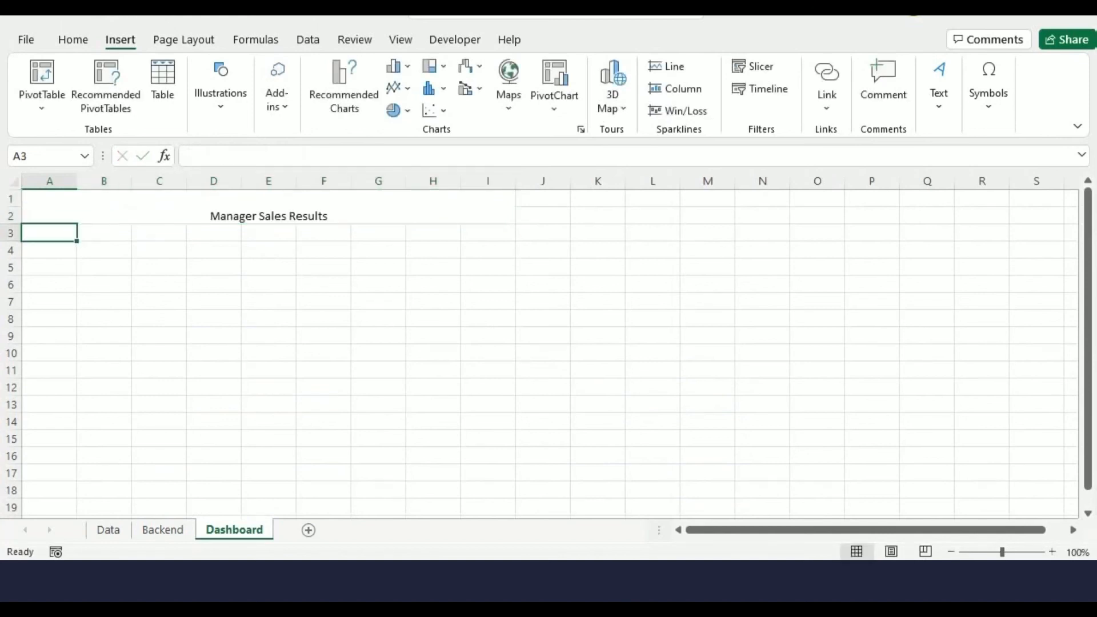
Insert a 3-D 100% Stacked Column chart from the test results table on the Backend sheet
left_click(163, 529)
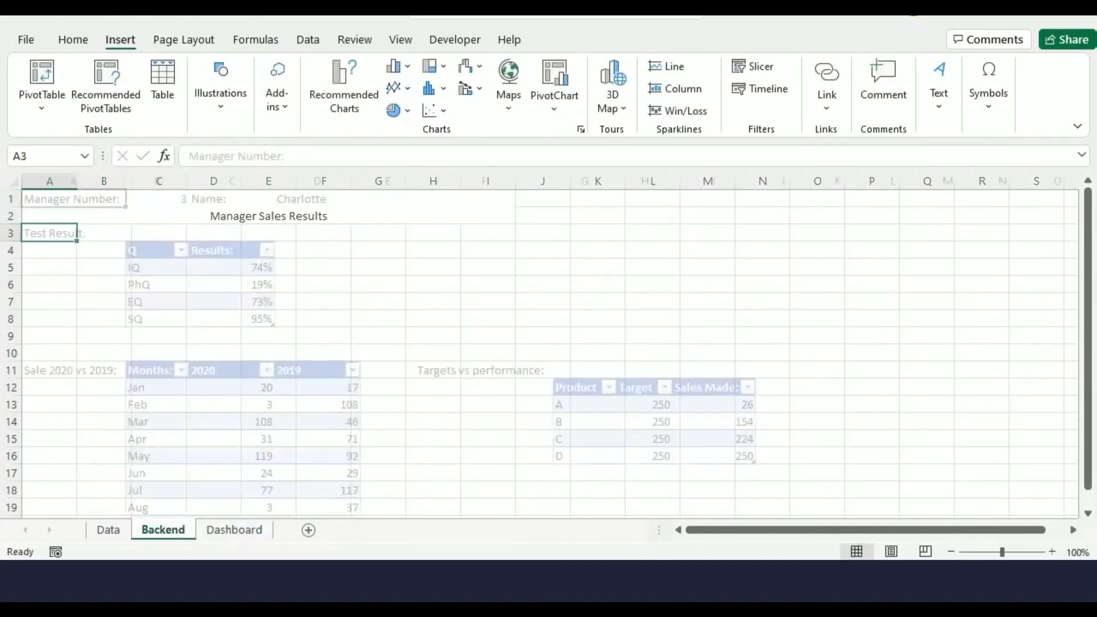
left_click_drag(157, 267, 240, 319)
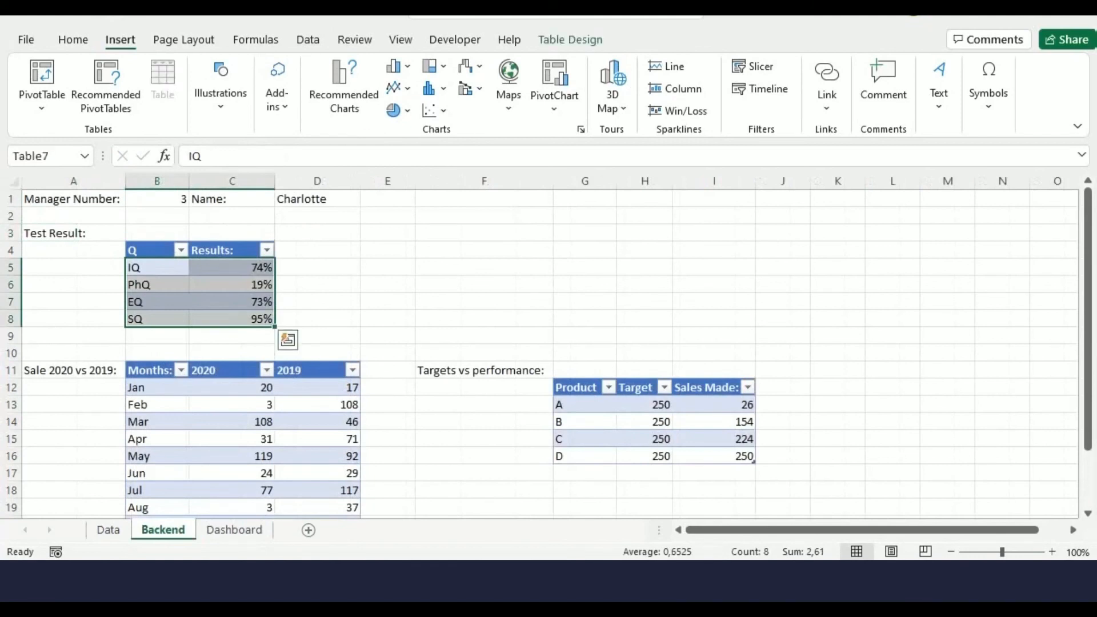
left_click(344, 89)
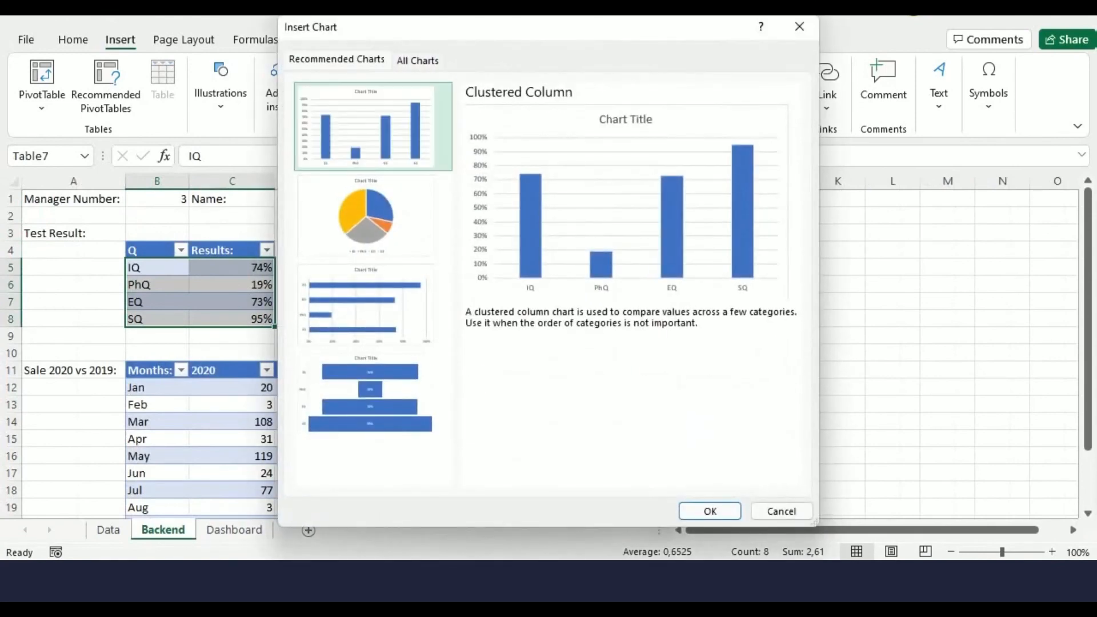
left_click(418, 61)
left_click(341, 133)
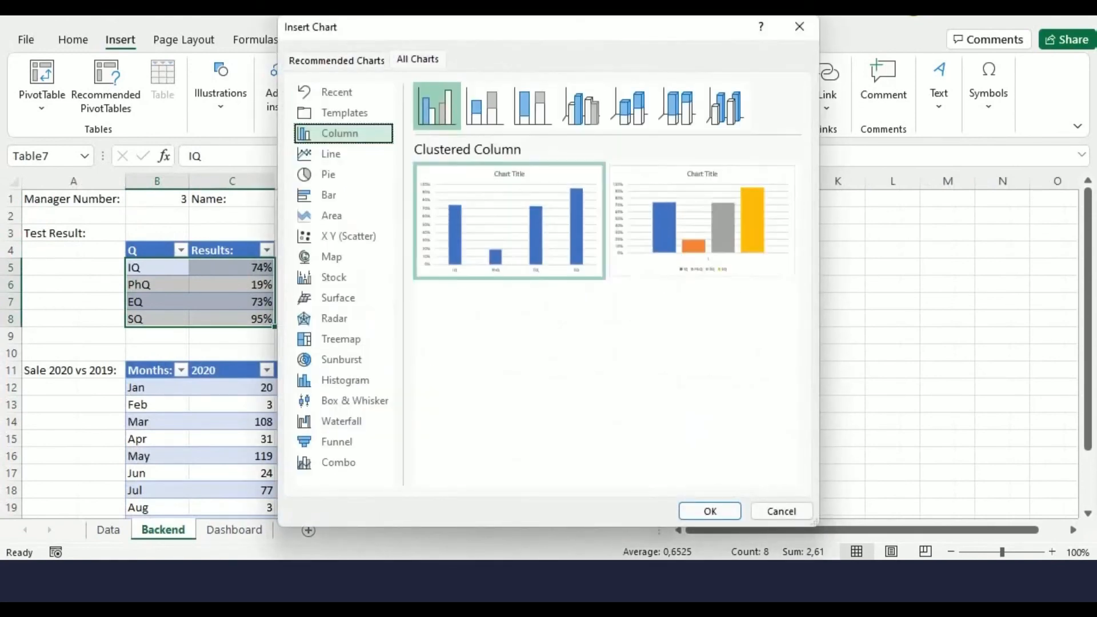
left_click(677, 106)
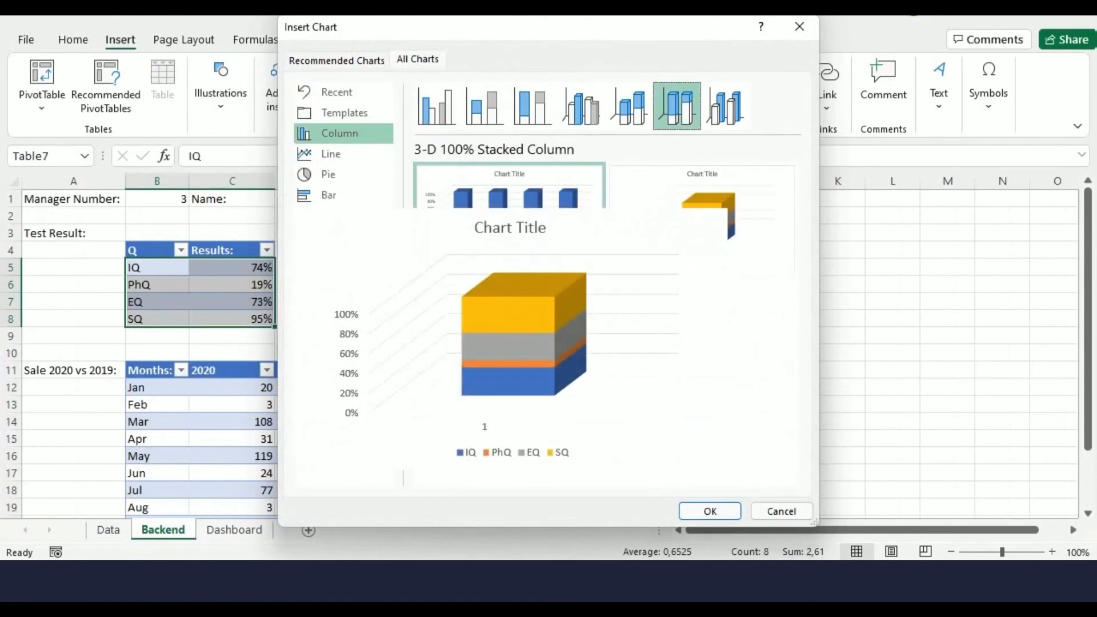
key("Return")
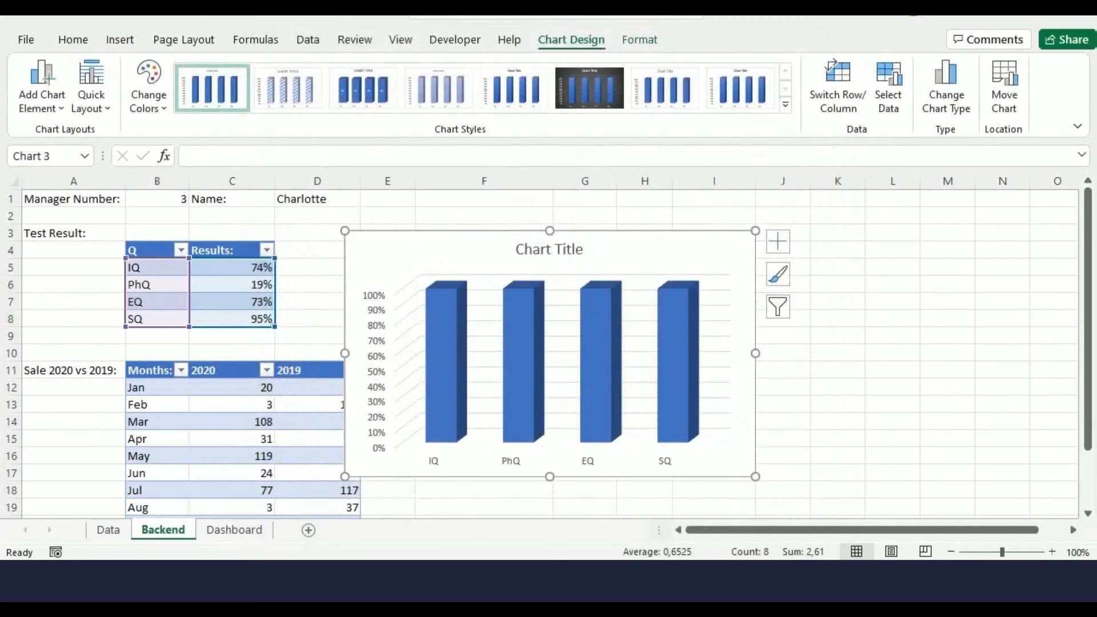
Move the chart to the Dashboard sheet, then shrink it and place it below the title
right_click(743, 342)
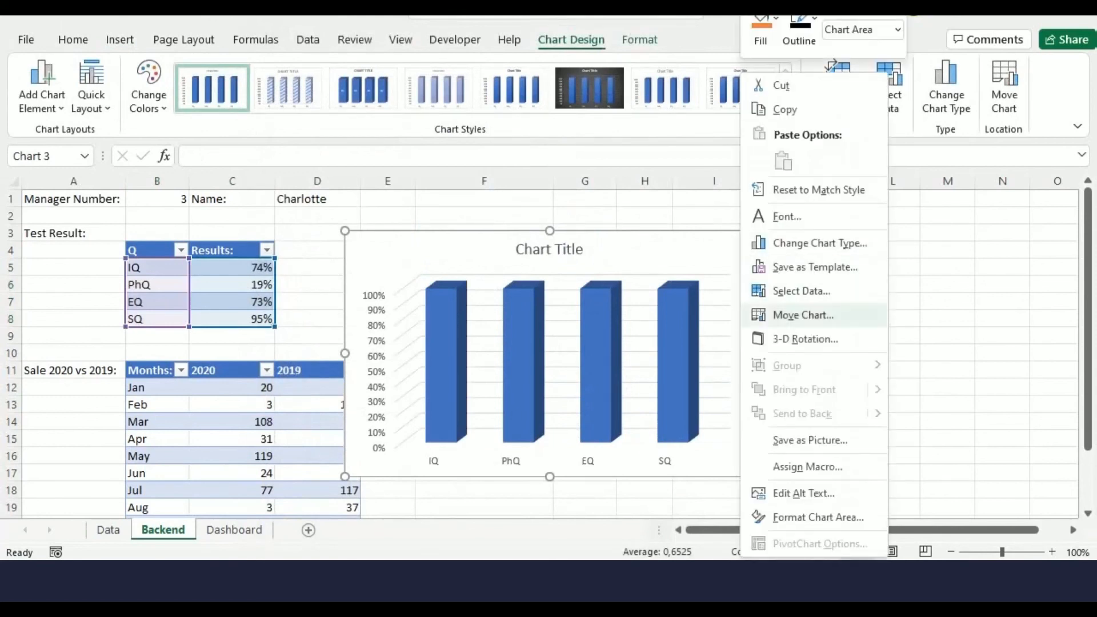
left_click(788, 313)
left_click(977, 322)
left_click(778, 360)
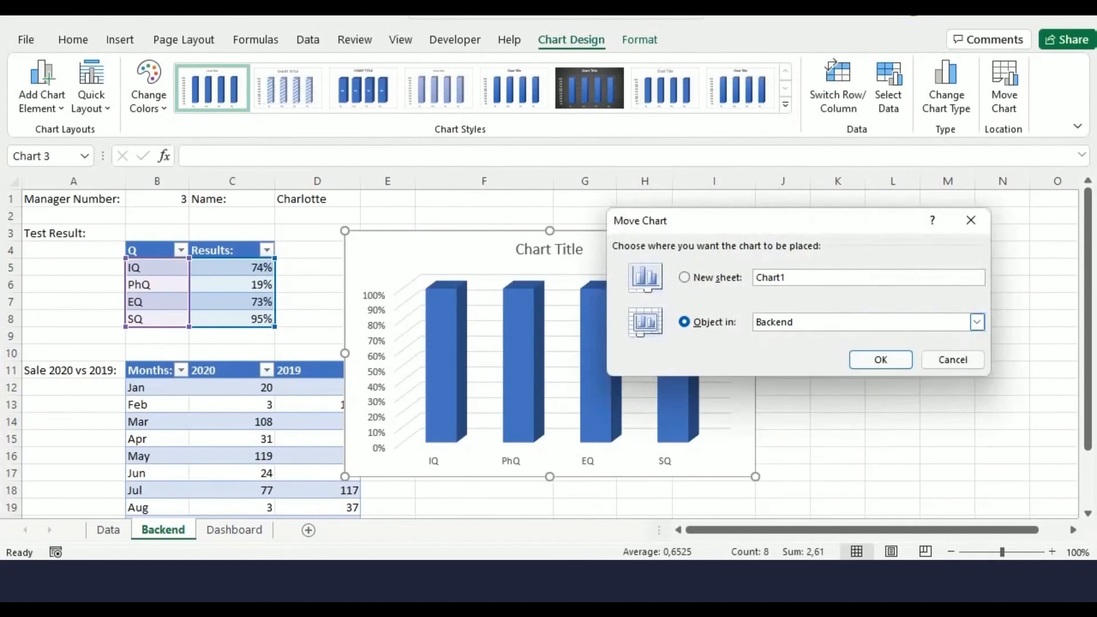
key("Return")
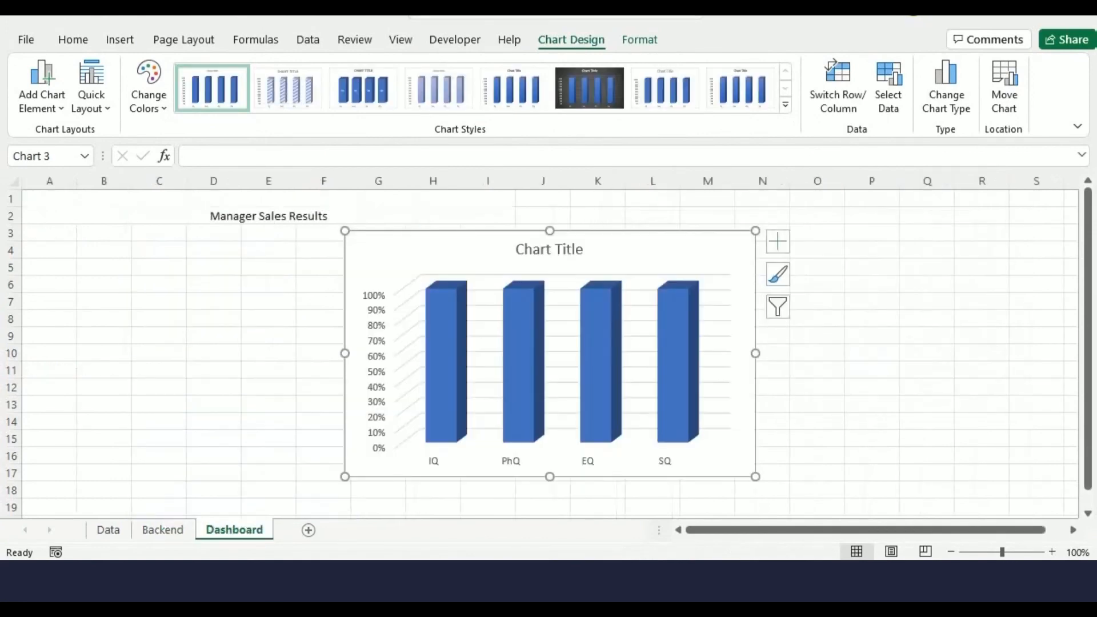
left_click_drag(756, 477, 700, 422)
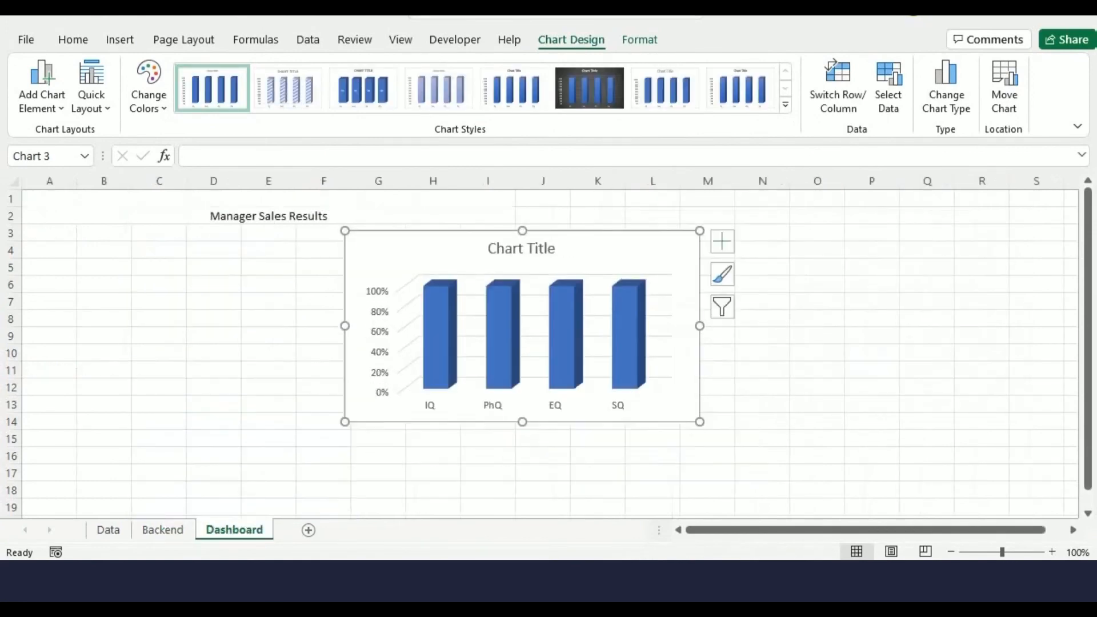
left_click_drag(605, 252, 352, 279)
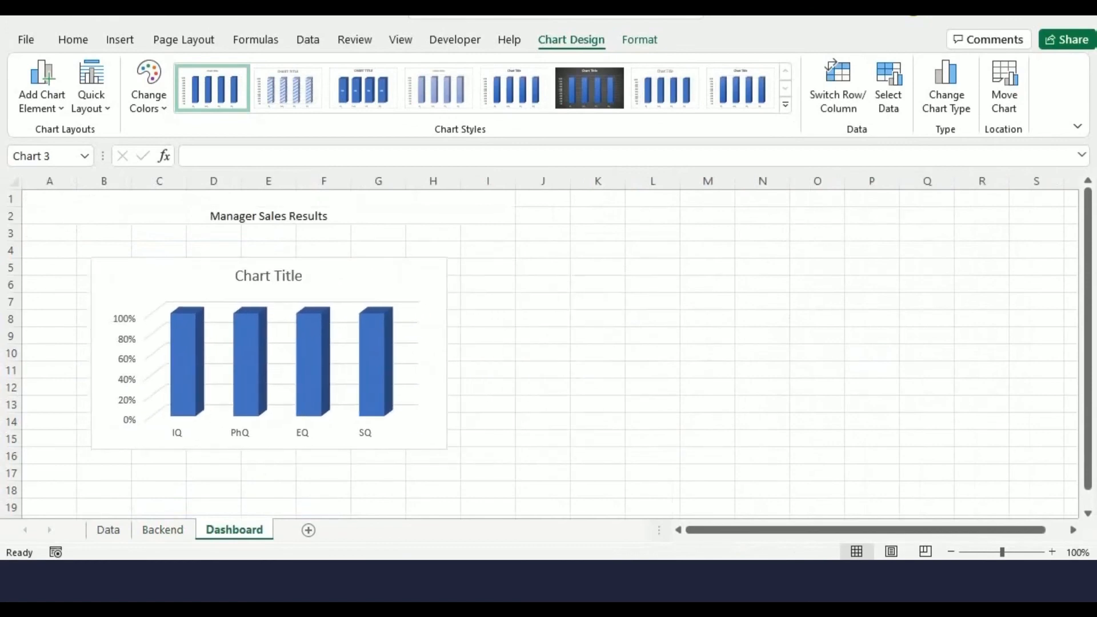
Insert a Stacked Line with Markers chart from the 2020 vs 2019 monthly sales table on the Backend sheet
left_click(162, 530)
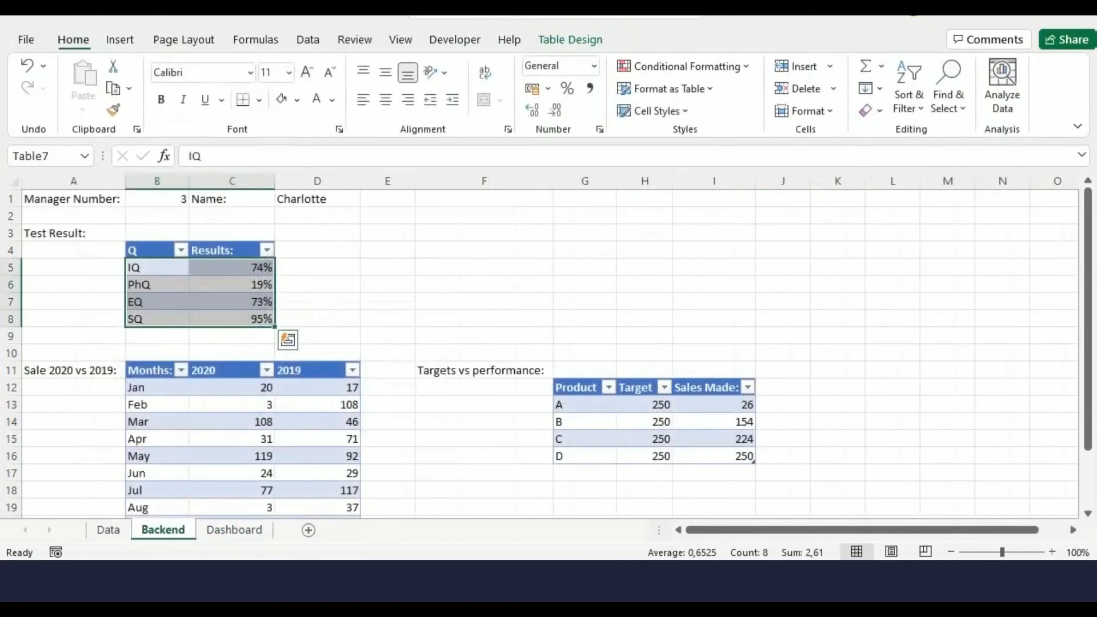
scroll(343, 343, "down", 3)
left_click_drag(140, 234, 352, 424)
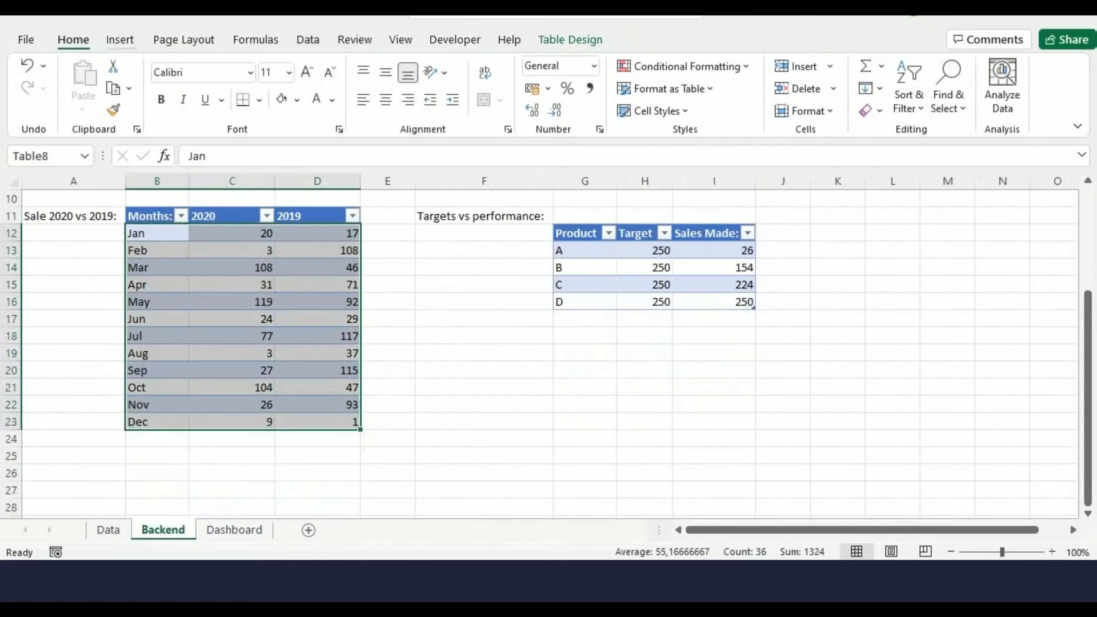
left_click(120, 40)
left_click(343, 88)
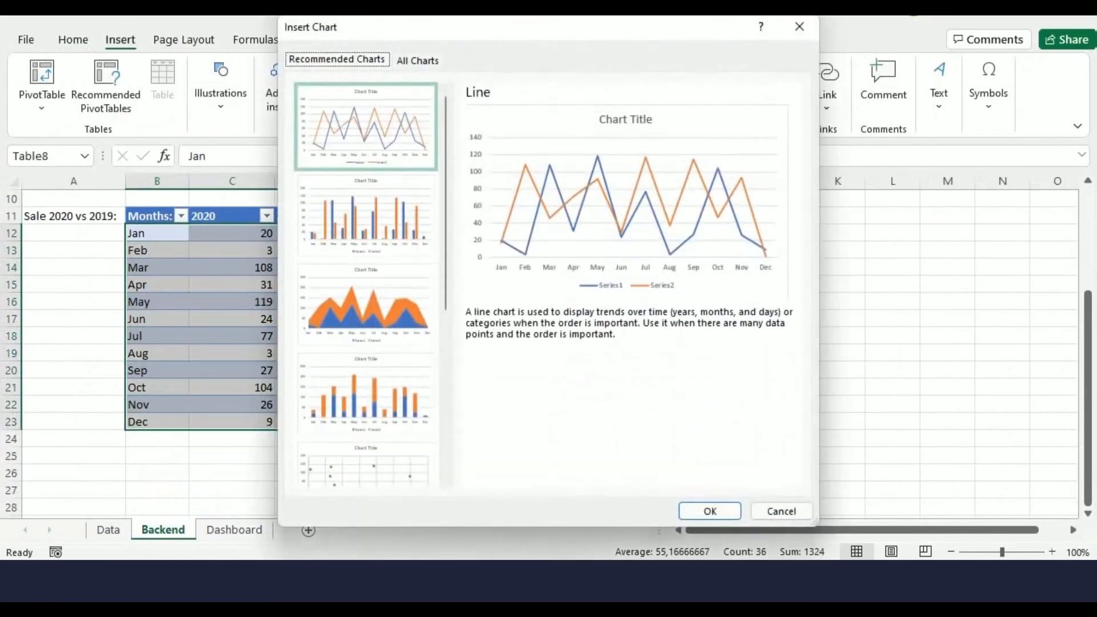
left_click(418, 60)
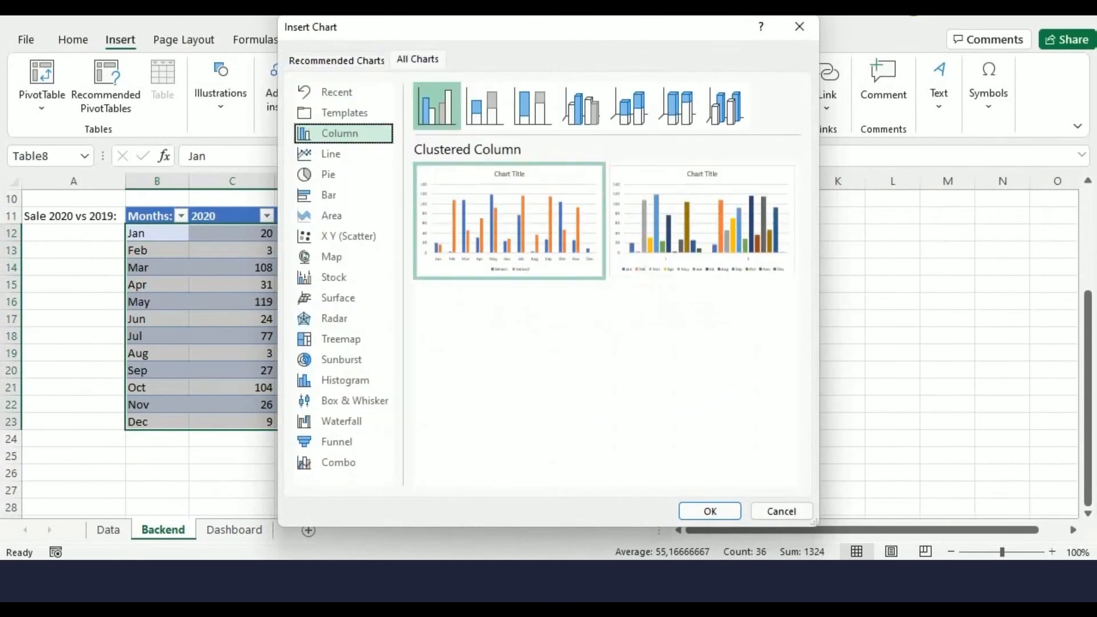
left_click(343, 154)
left_click(628, 106)
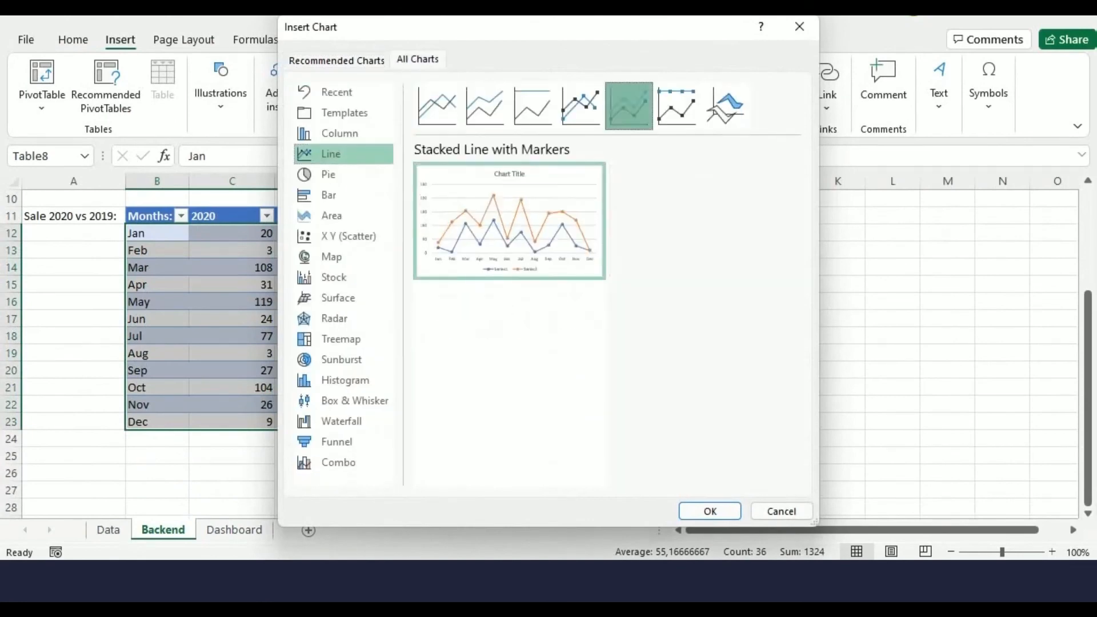
left_click(709, 511)
Move the line chart to the Dashboard sheet and place it beside the column chart
right_click(670, 268)
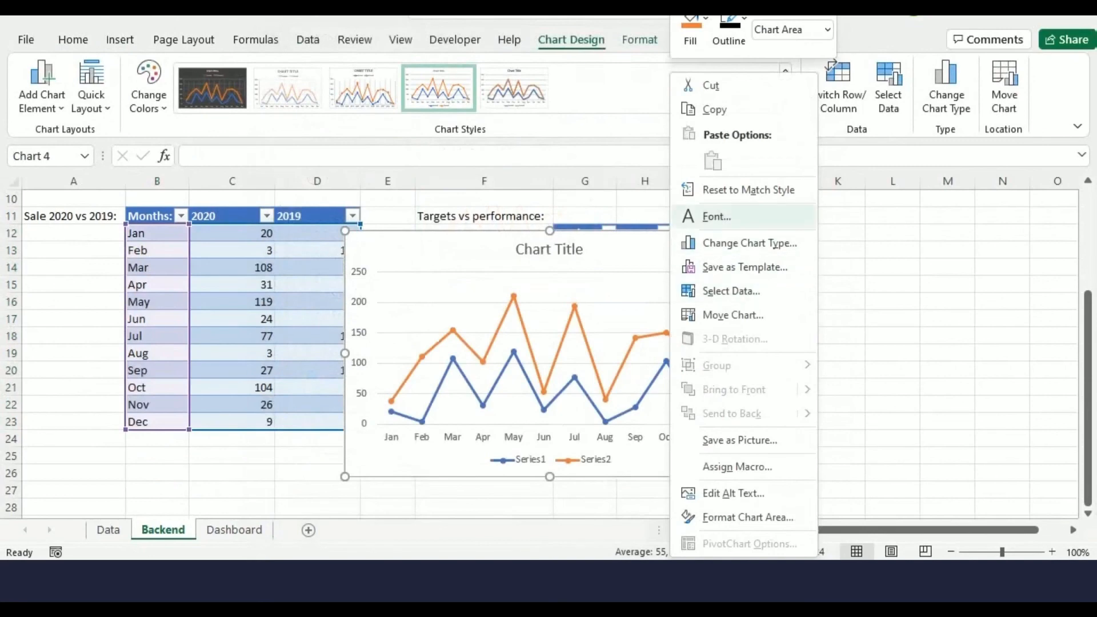
left_click(733, 316)
left_click(926, 324)
left_click(737, 360)
left_click(830, 362)
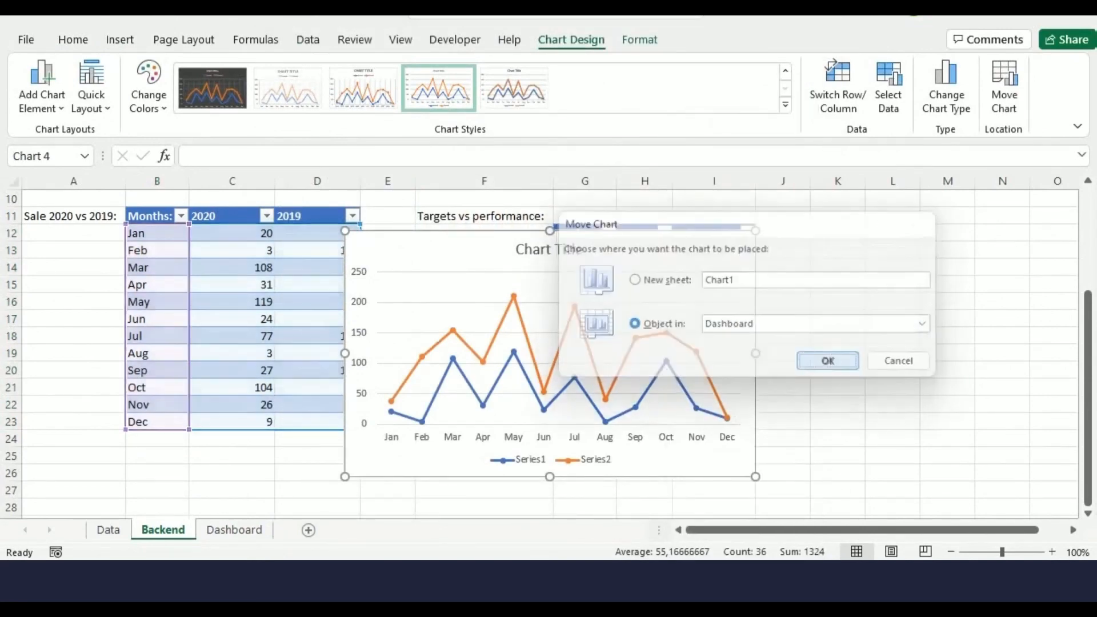
left_click_drag(674, 403, 824, 270)
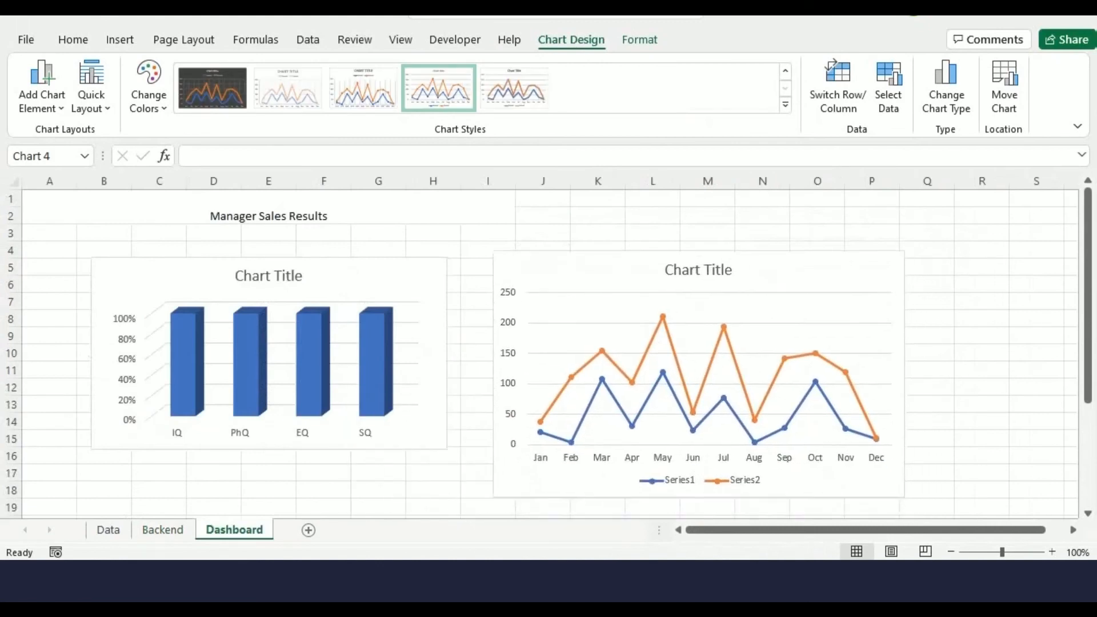
Insert a Doughnut chart from the targets vs performance table on the Backend sheet
left_click(163, 529)
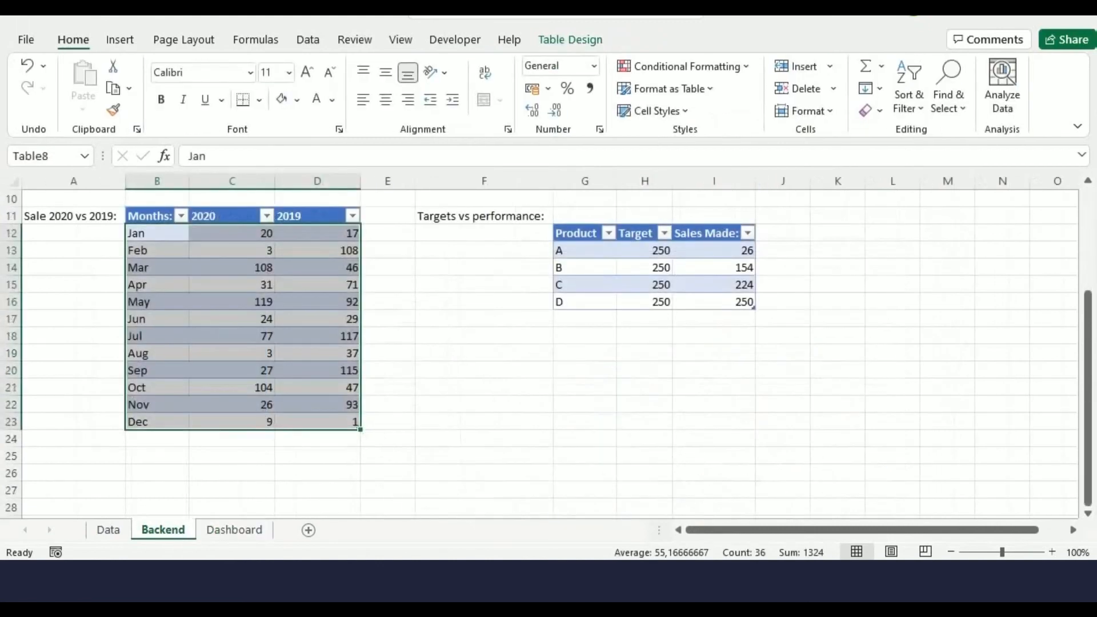
left_click_drag(577, 250, 737, 302)
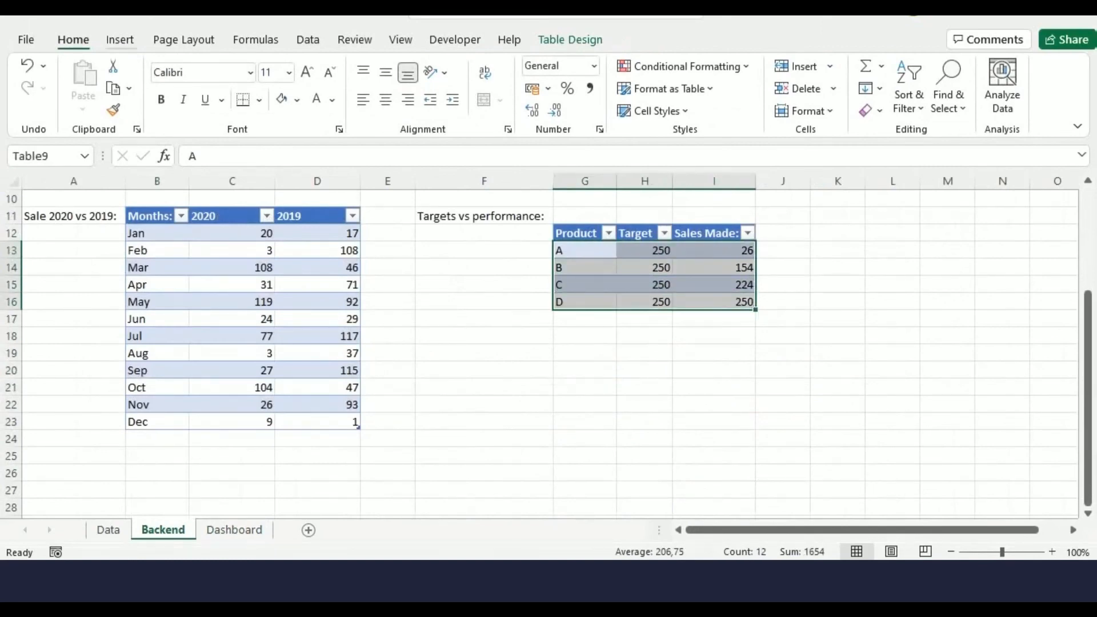
left_click(120, 39)
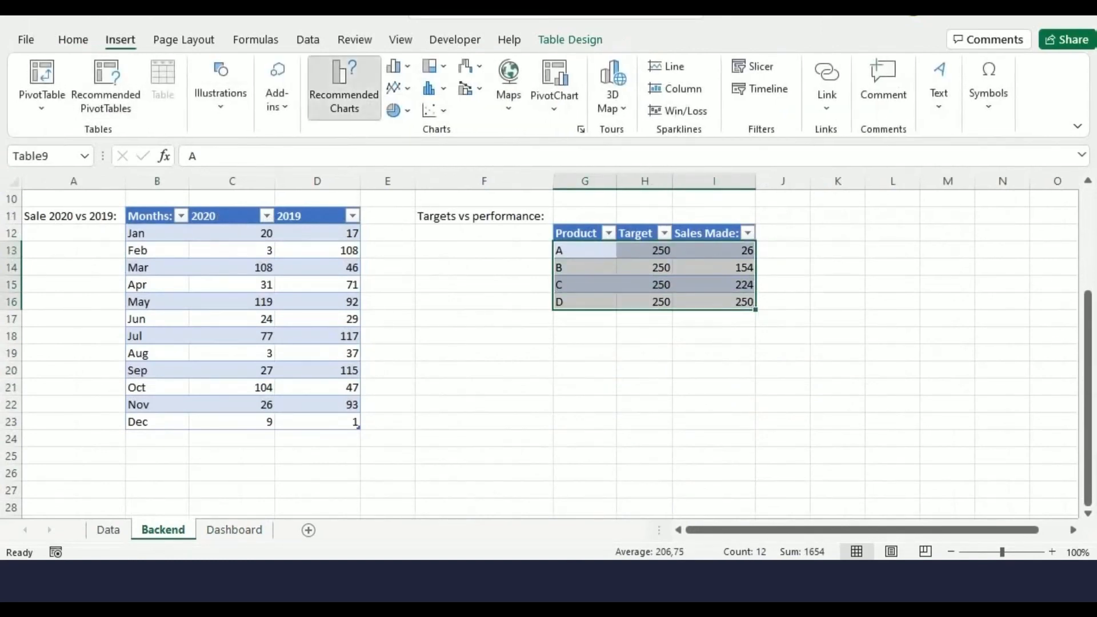
left_click(344, 85)
left_click(417, 60)
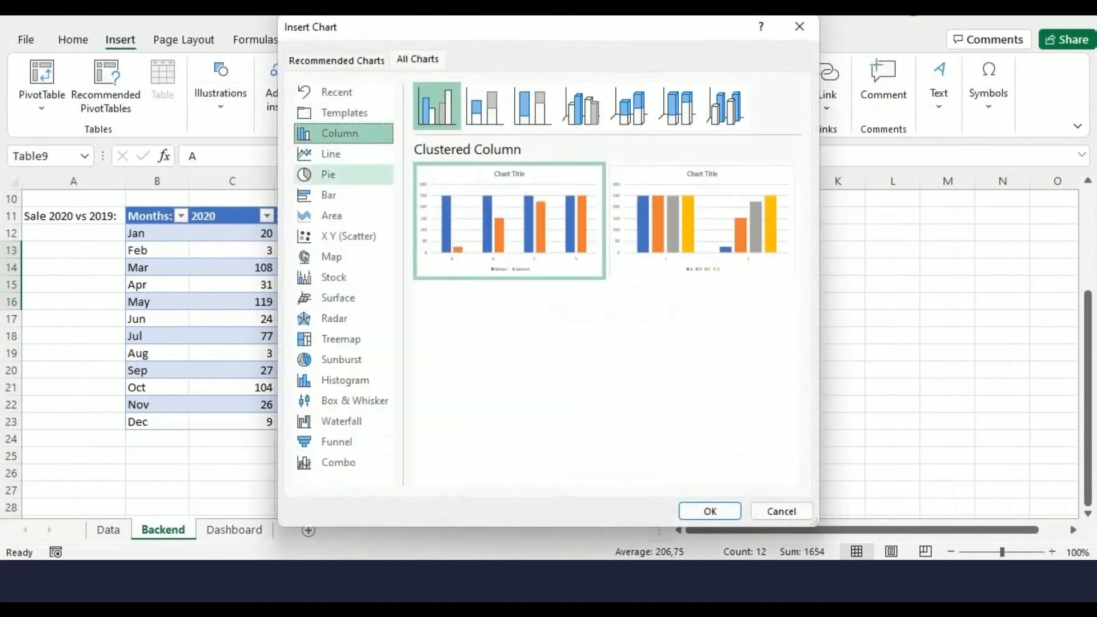
left_click(343, 174)
left_click(628, 105)
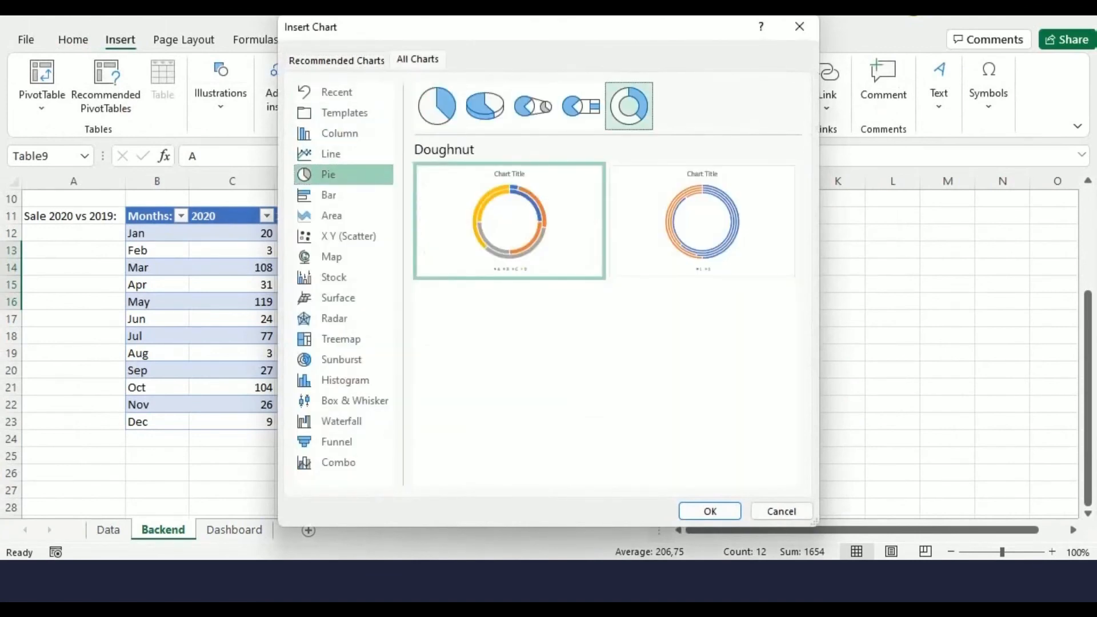
mouse_move(702, 221)
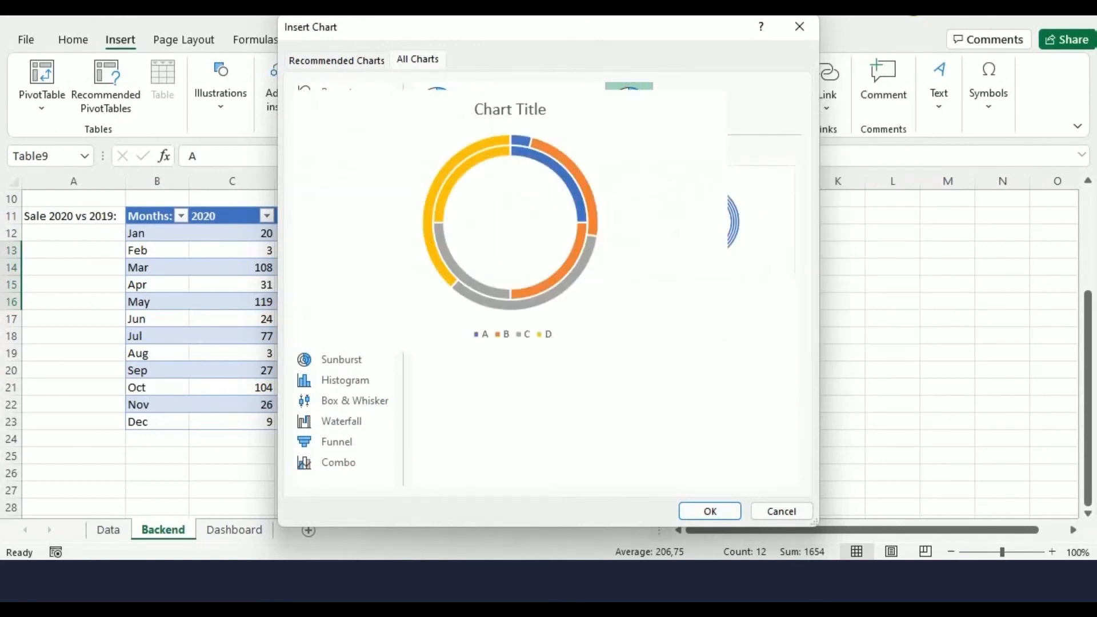
left_click(710, 511)
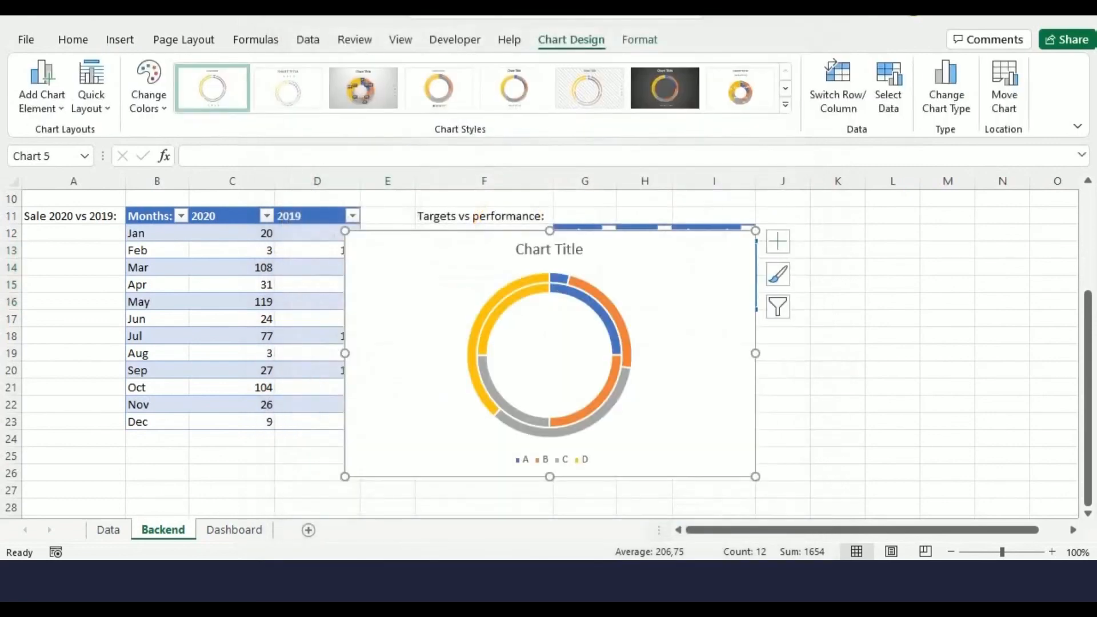
Move the doughnut chart to the Dashboard sheet
right_click(710, 291)
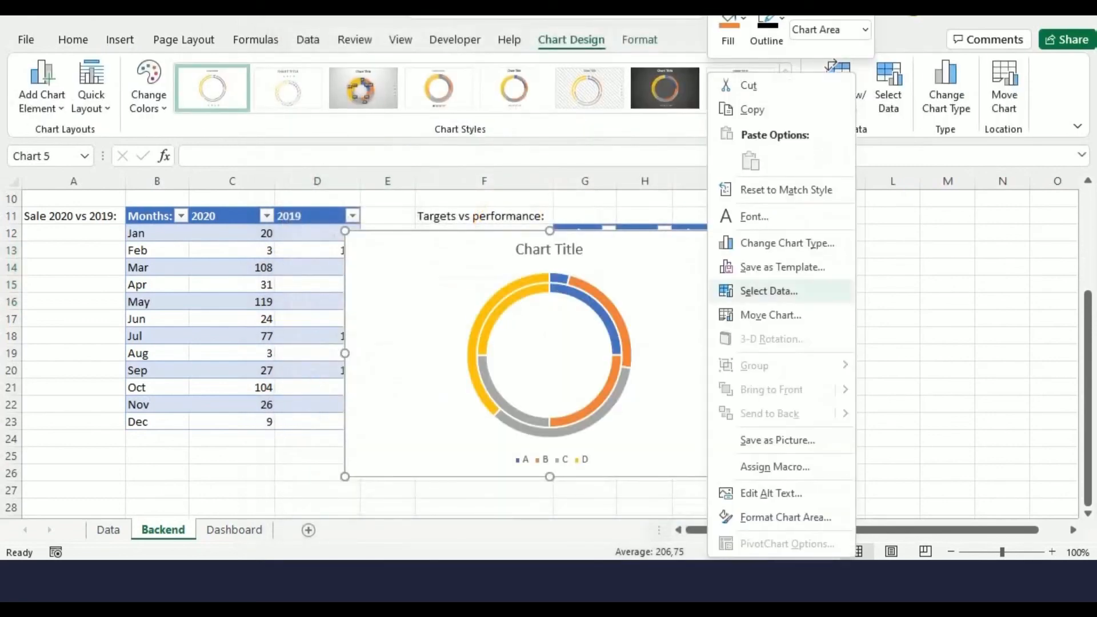
left_click(770, 315)
left_click(960, 329)
left_click(766, 367)
left_click(863, 368)
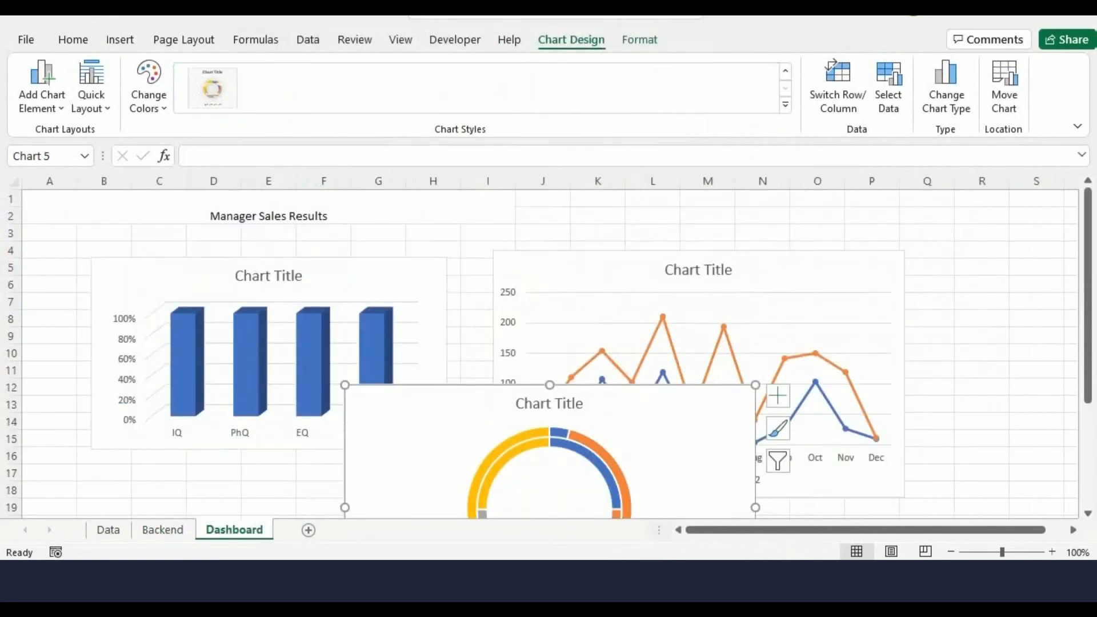
Delete the chart title of the test results column chart
scroll(548, 354, "down", 2)
scroll(549, 354, "up", 1)
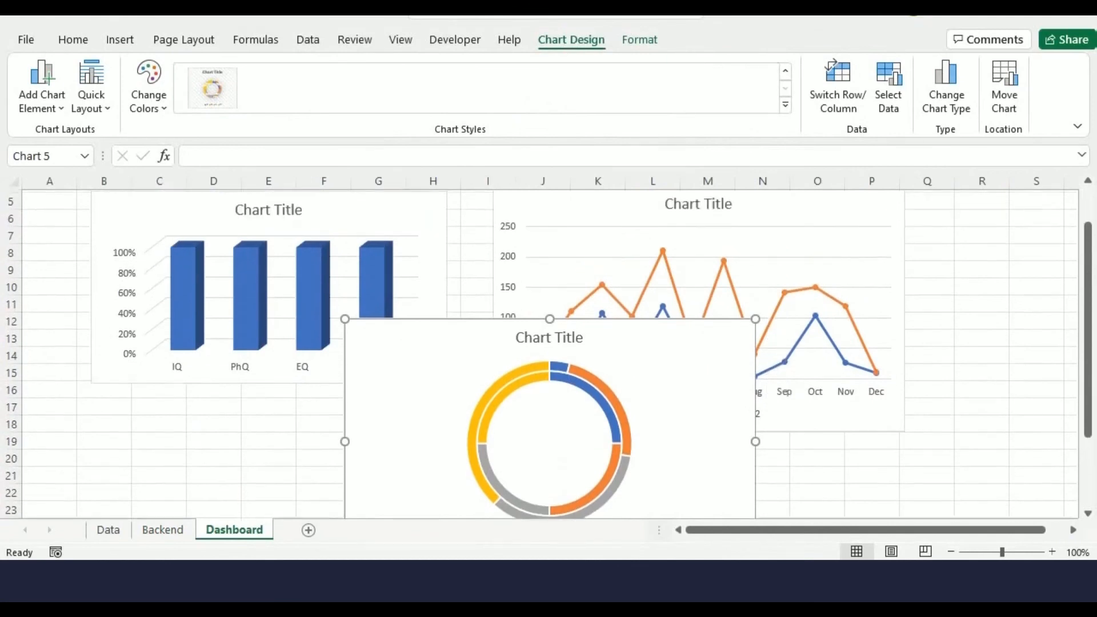
left_click(377, 229)
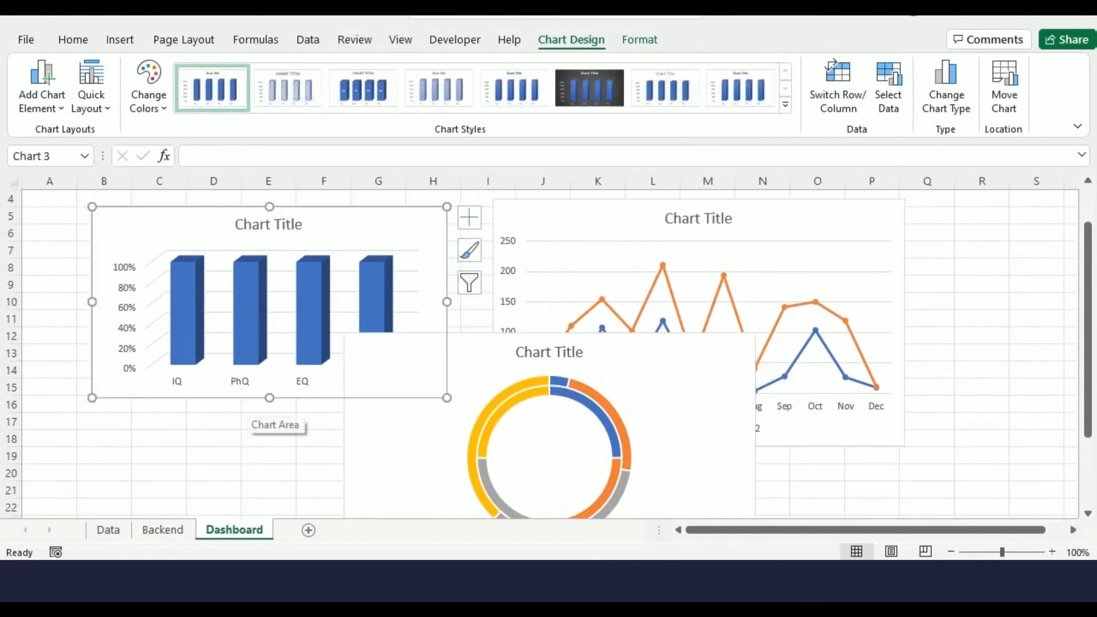
left_click(268, 225)
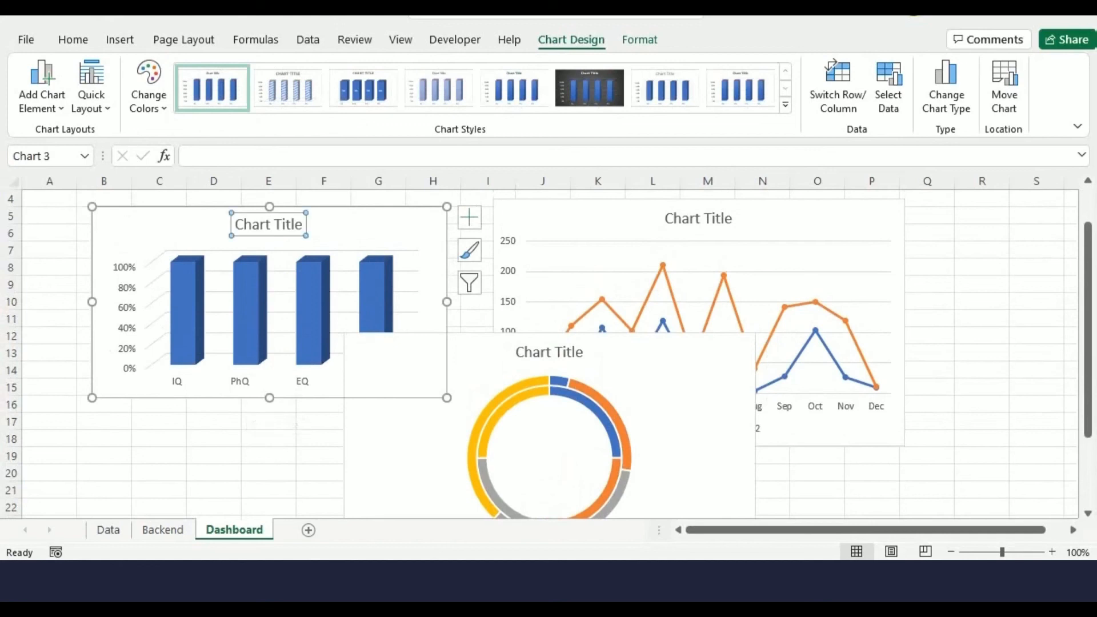
key("Delete")
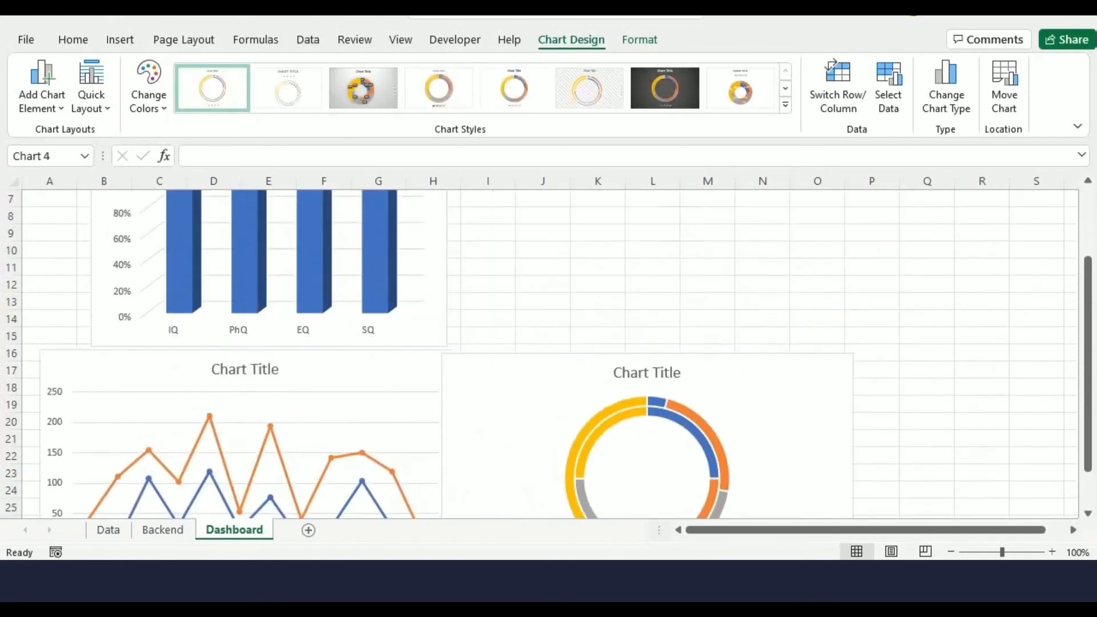
Shrink the line and doughnut charts and arrange them side by side below the column chart
left_click_drag(40, 350, 169, 458)
left_click_drag(240, 480, 100, 398)
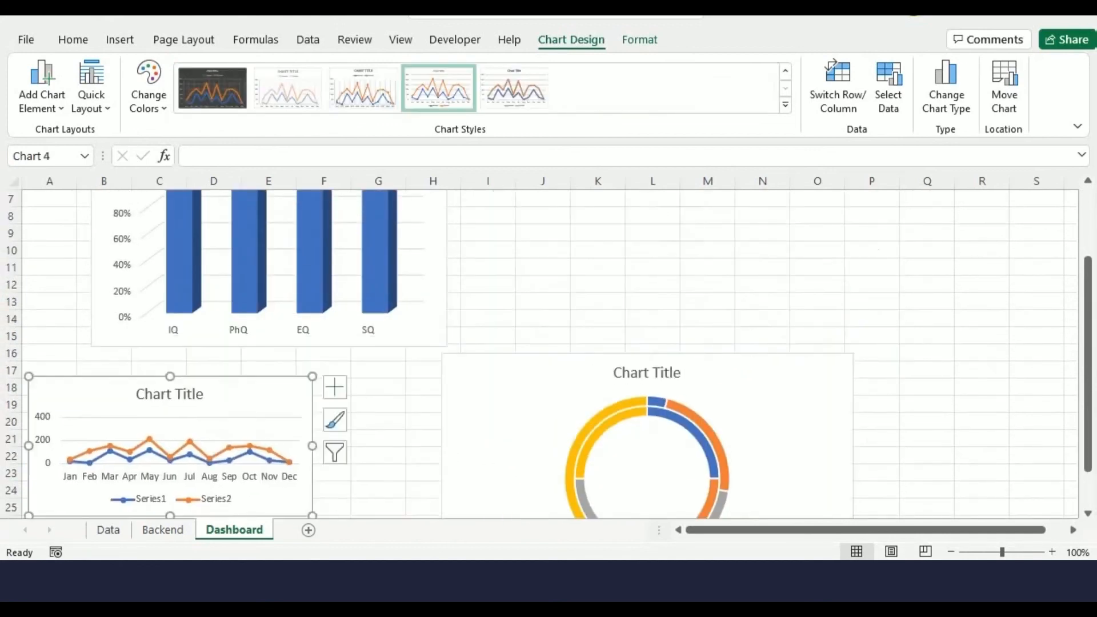
left_click(503, 394)
left_click_drag(442, 353, 510, 416)
left_click_drag(577, 452, 509, 448)
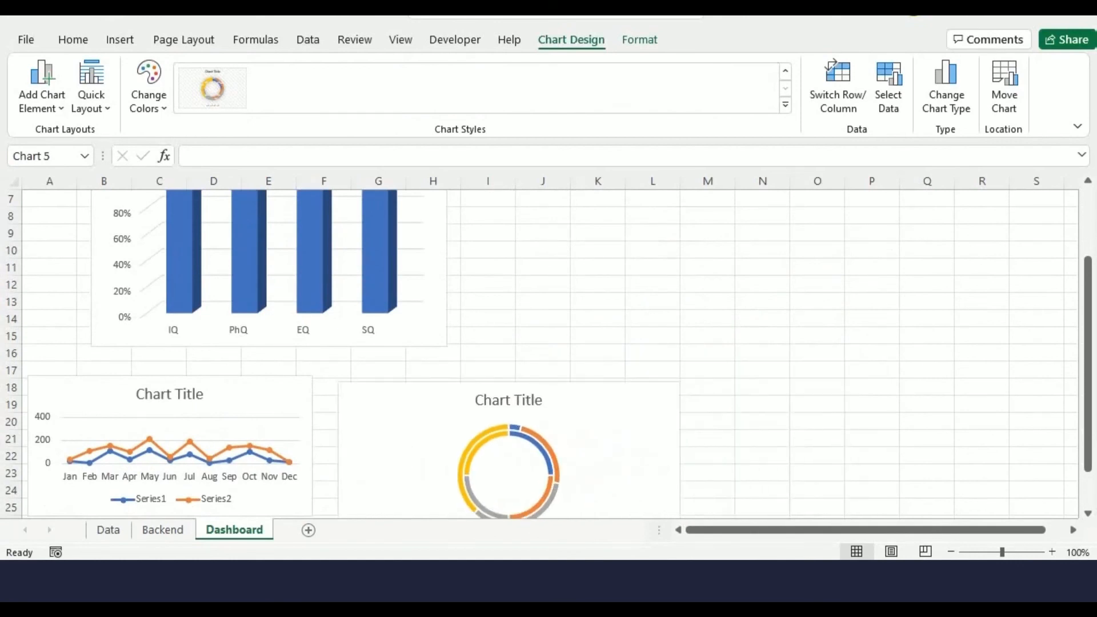
scroll(634, 417, "down", 3)
left_click_drag(668, 402, 642, 382)
scroll(643, 382, "up", 2)
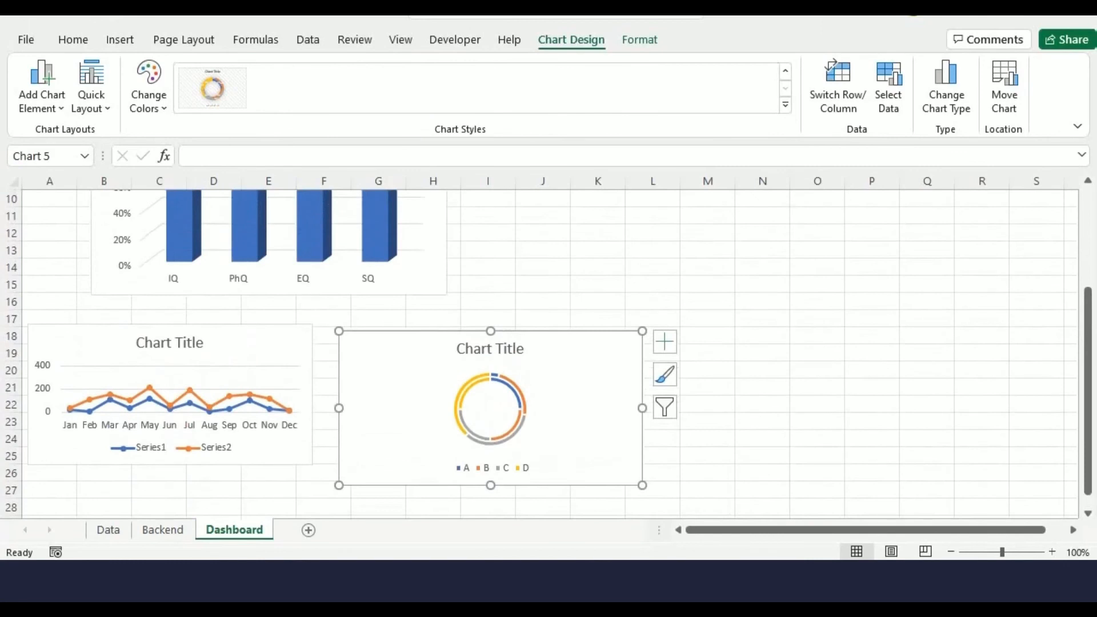
Move the column chart to the right, centred under the dashboard title
left_click(169, 342)
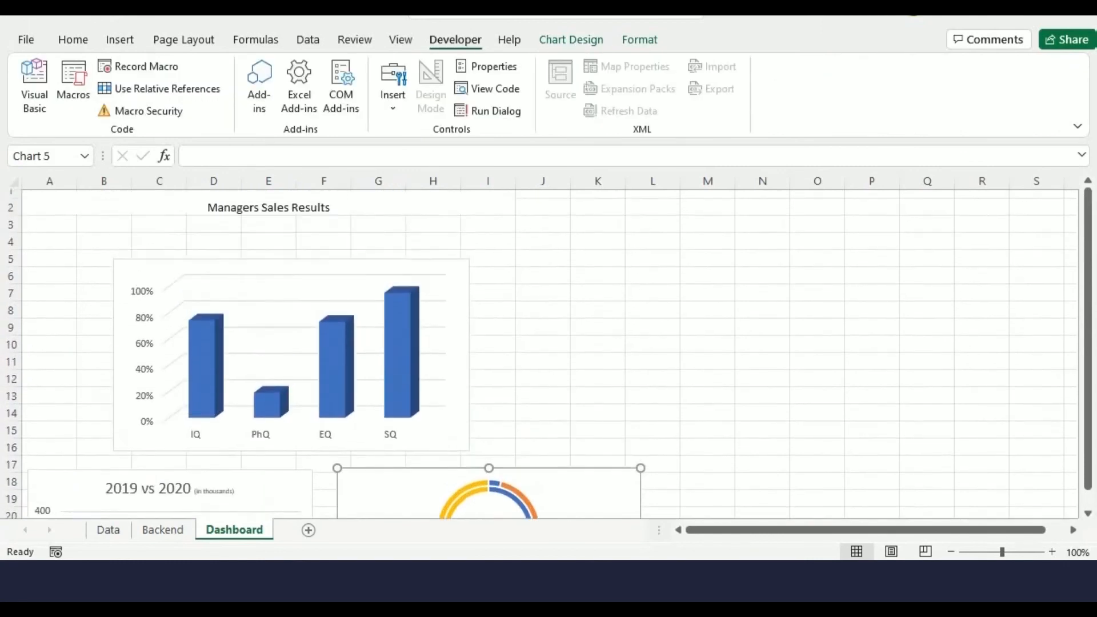
scroll(320, 354, "up", 1)
left_click_drag(320, 280, 399, 286)
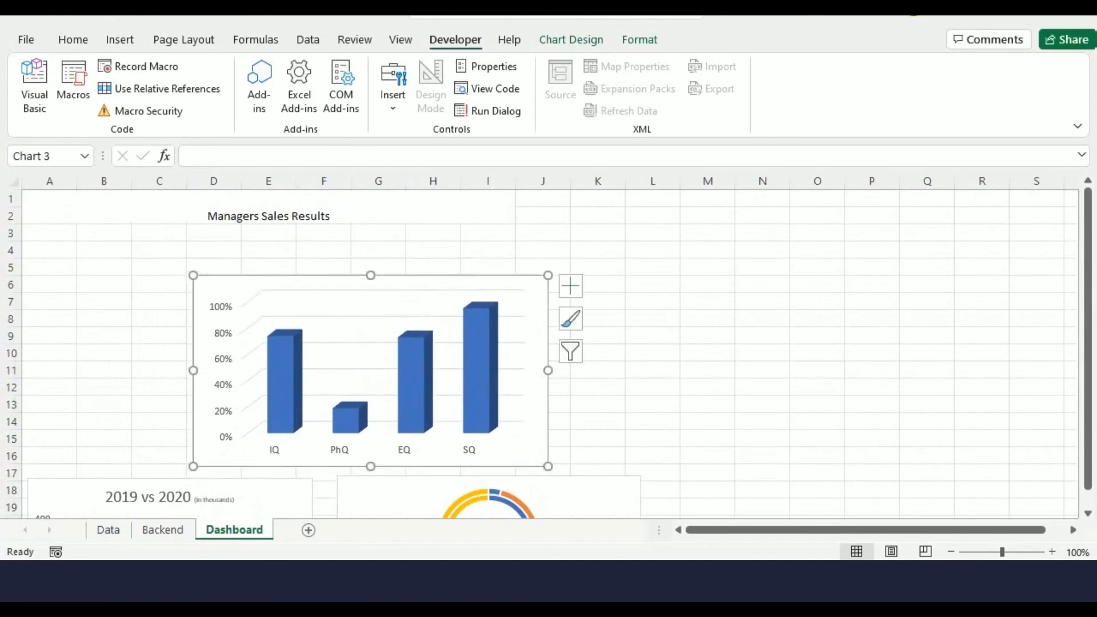
Enter =UPPER(Backend!D1) in cell A6 of the Dashboard to show the manager's name in capitals, and autofit column A
left_click(49, 284)
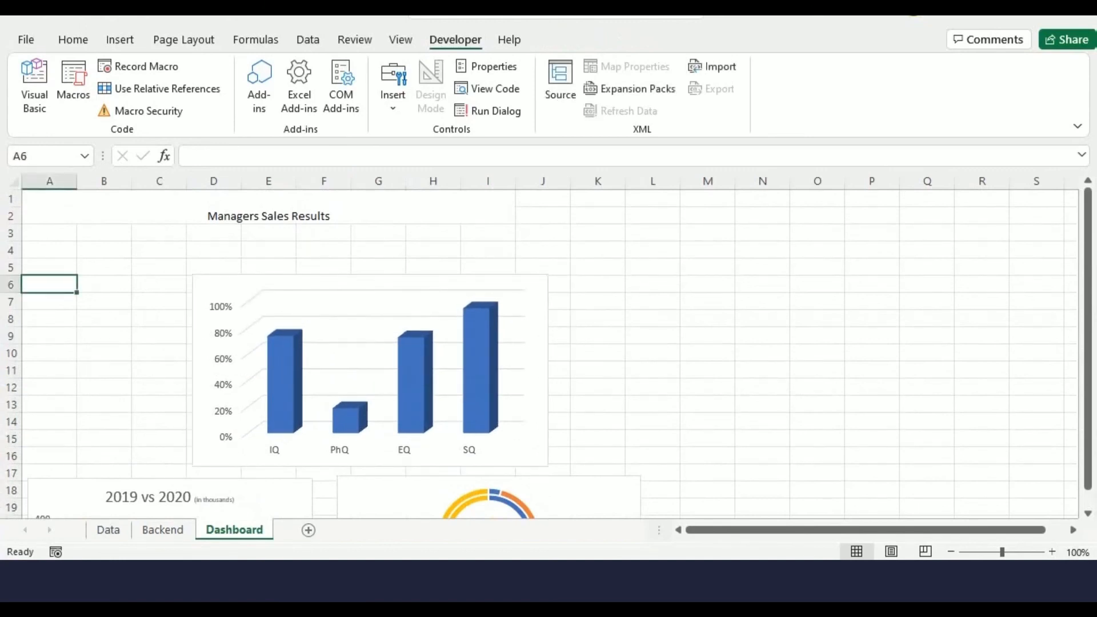
type("=UPPER")
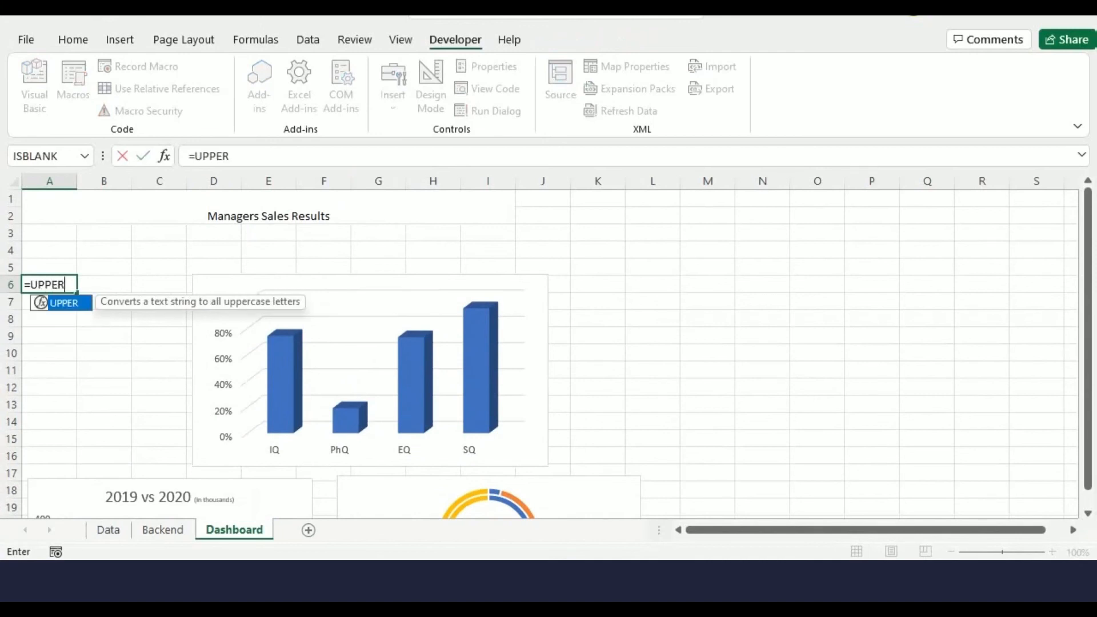
type("(")
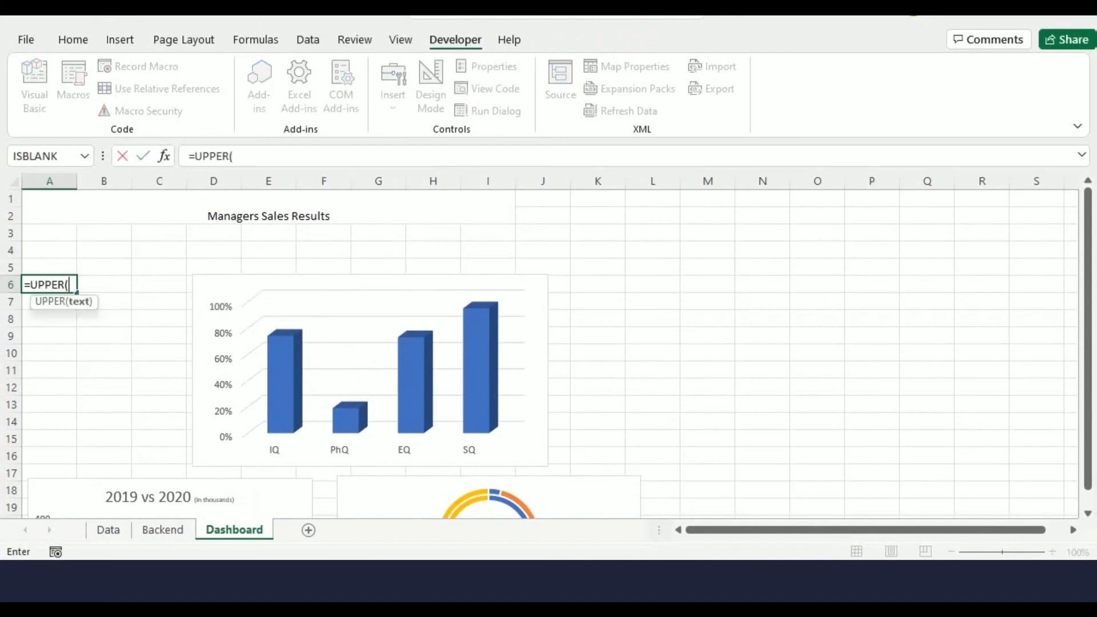
left_click(163, 530)
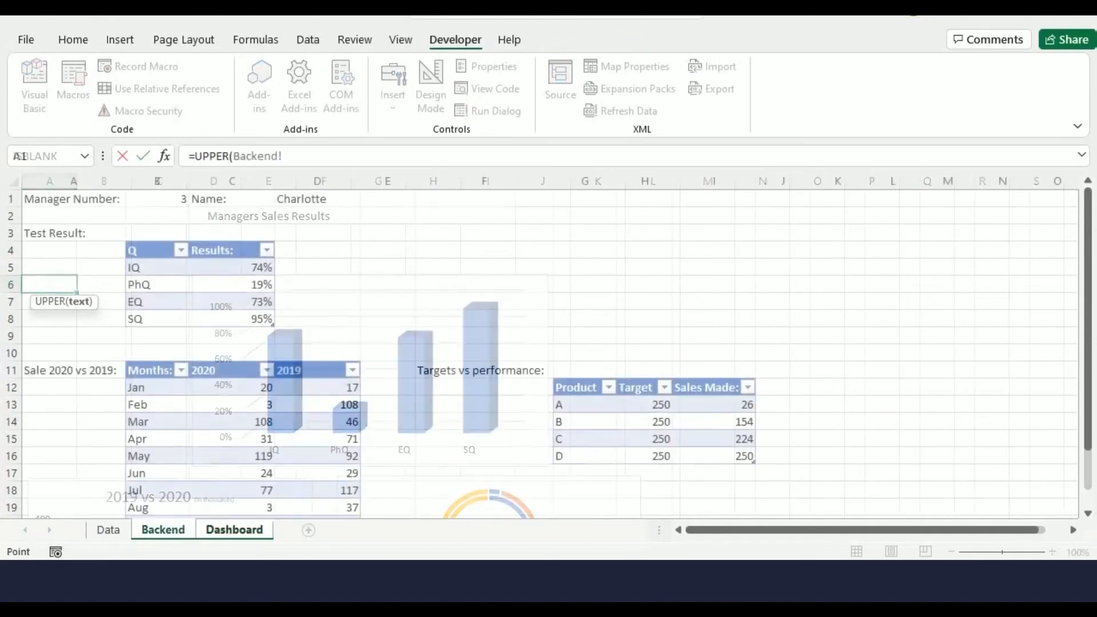
left_click(317, 198)
type(")")
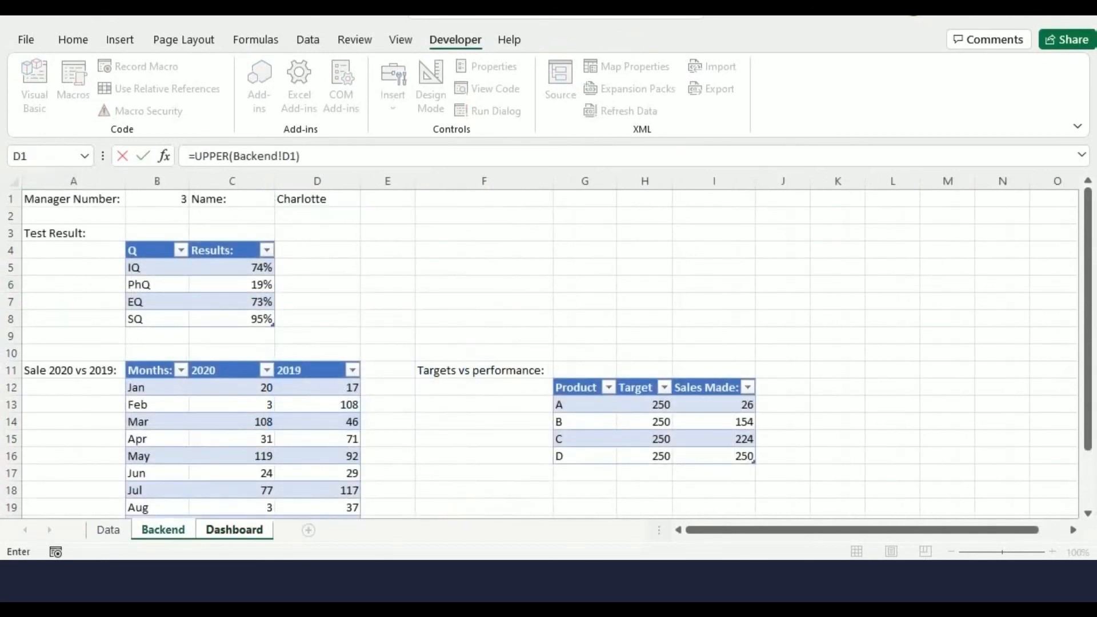
key("Return")
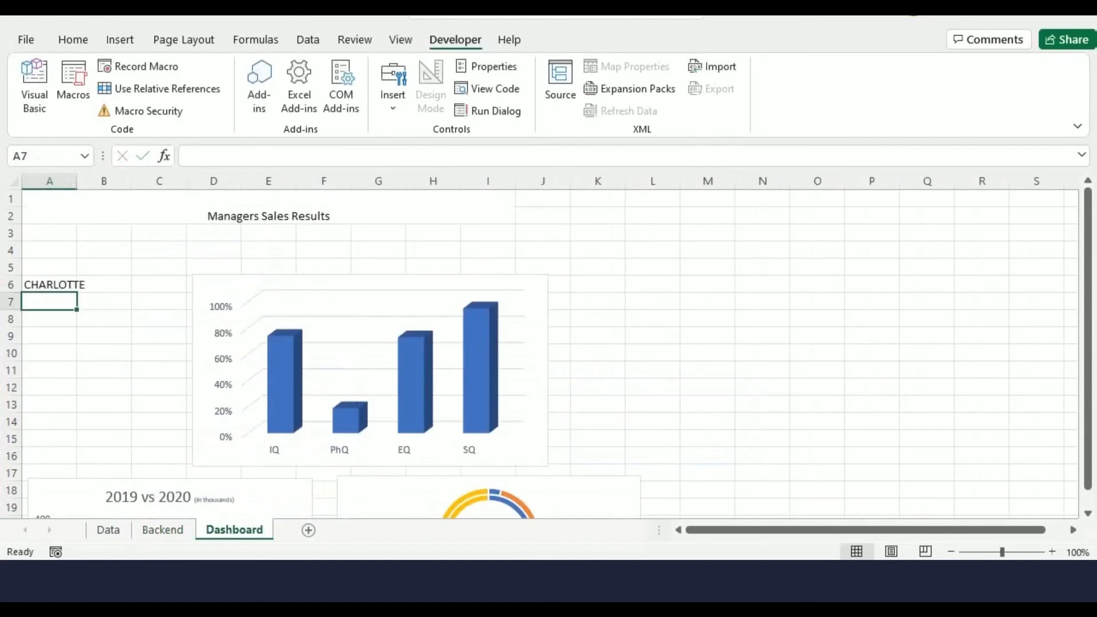
double_click(77, 181)
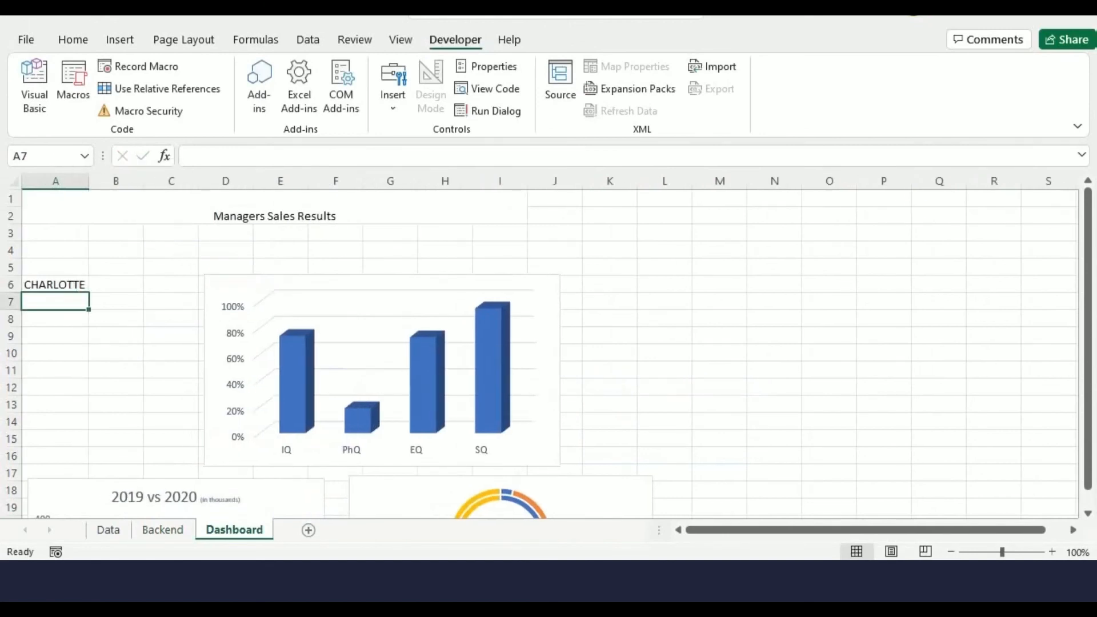
Set the manager number on the Backend sheet to 1
left_click(163, 530)
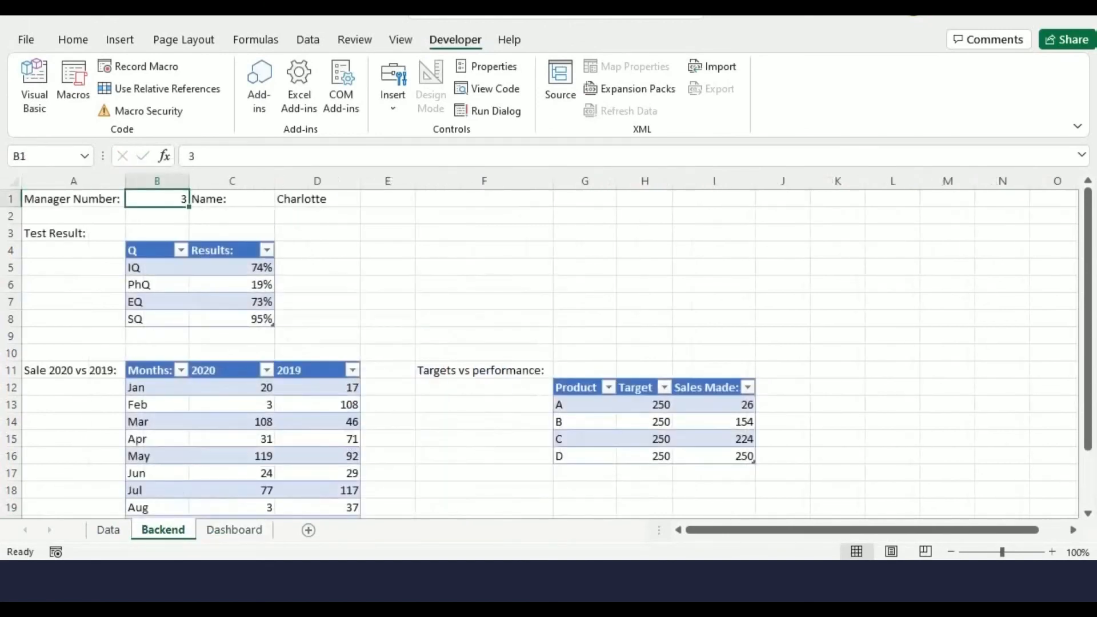
type("1")
key("Return")
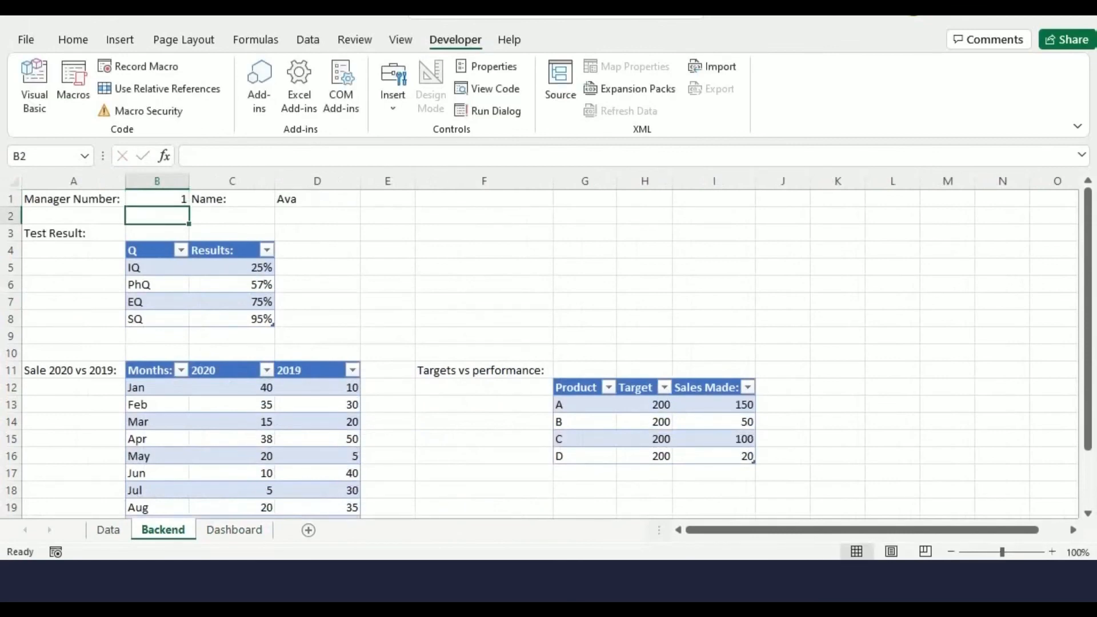
Draw a spinner form control on the Dashboard beside the manager name, spanning about rows 6 to 11 in column B
left_click(234, 529)
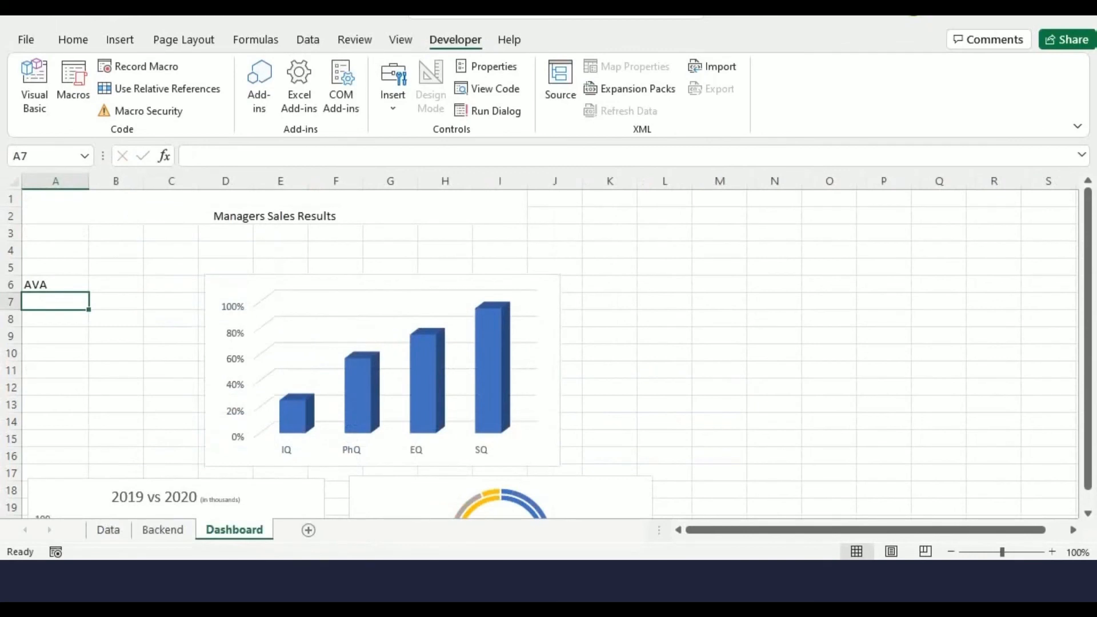
left_click(393, 92)
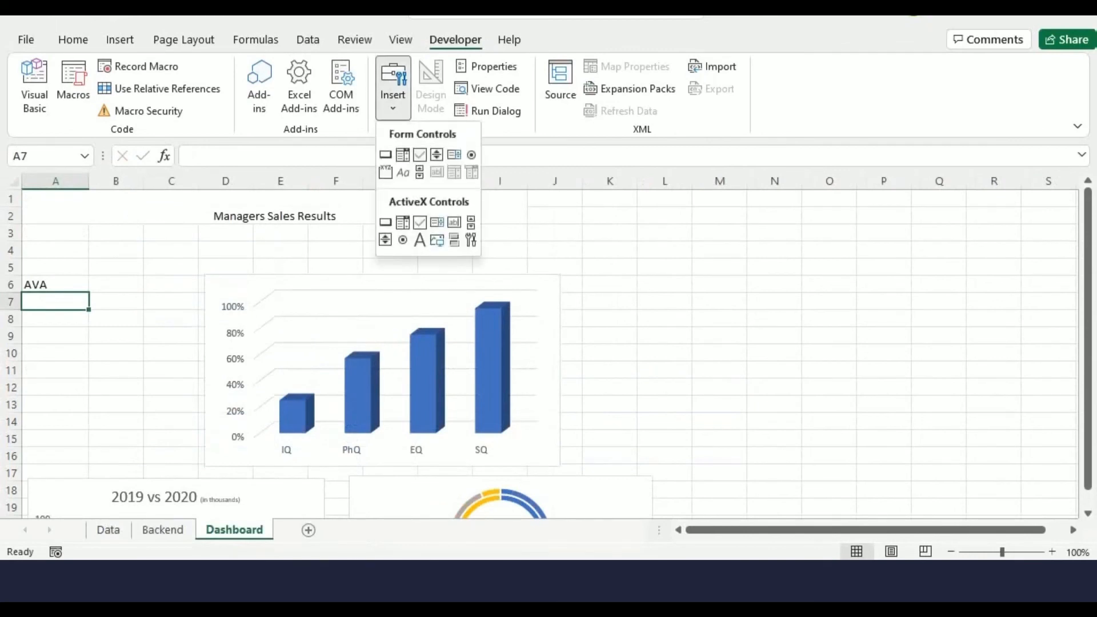
left_click(437, 154)
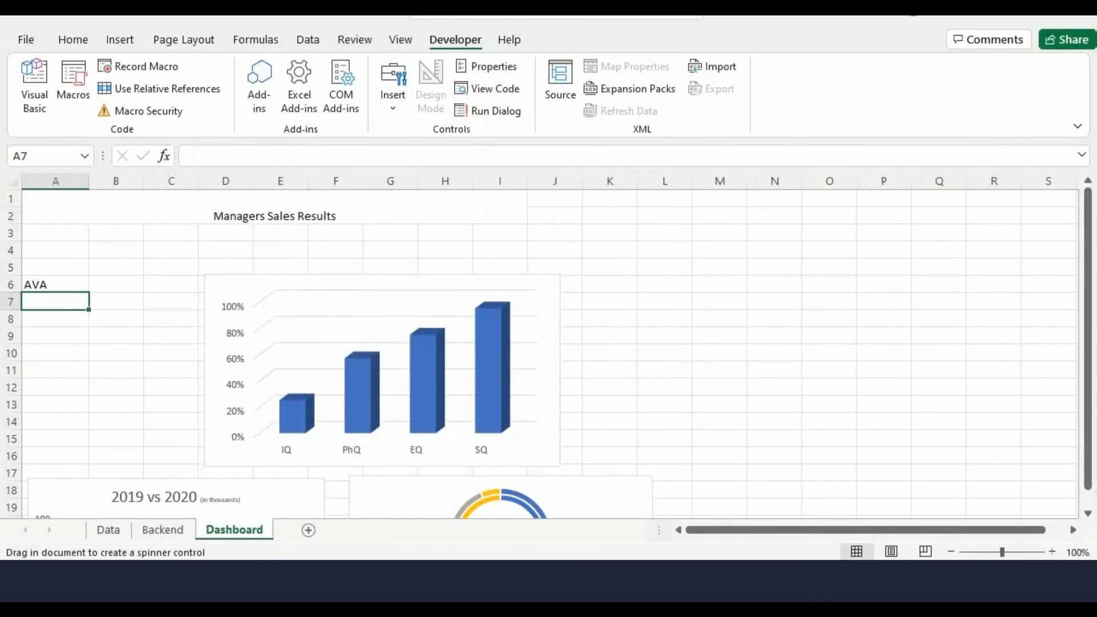
left_click_drag(109, 274, 147, 368)
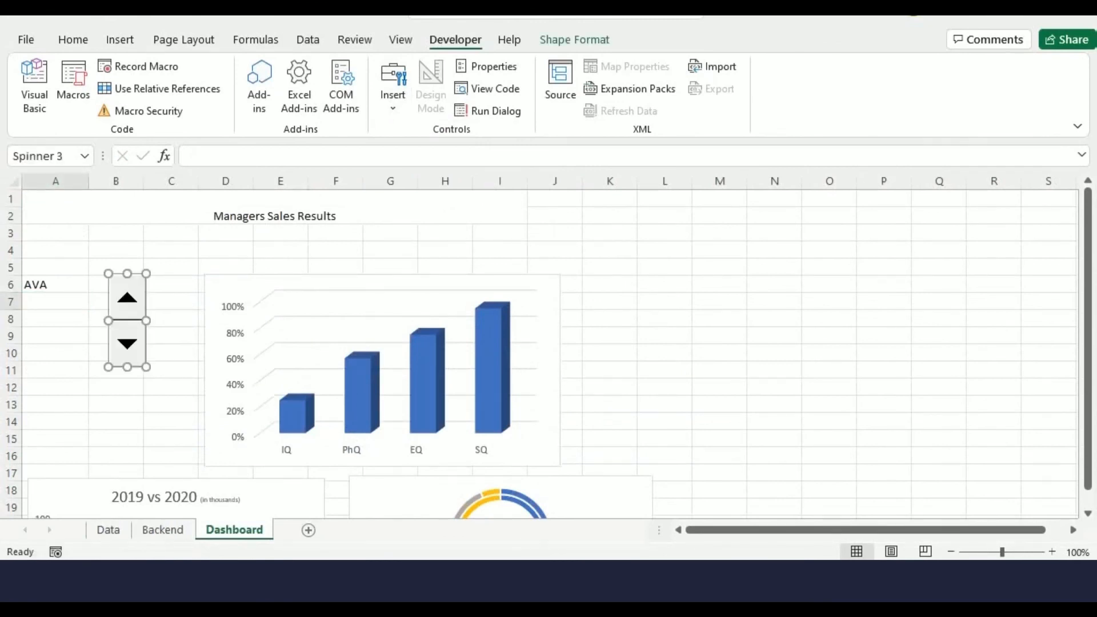
Format the spinner with current value 1, minimum 1, maximum 10, and cell link Backend!$B$1
right_click(135, 308)
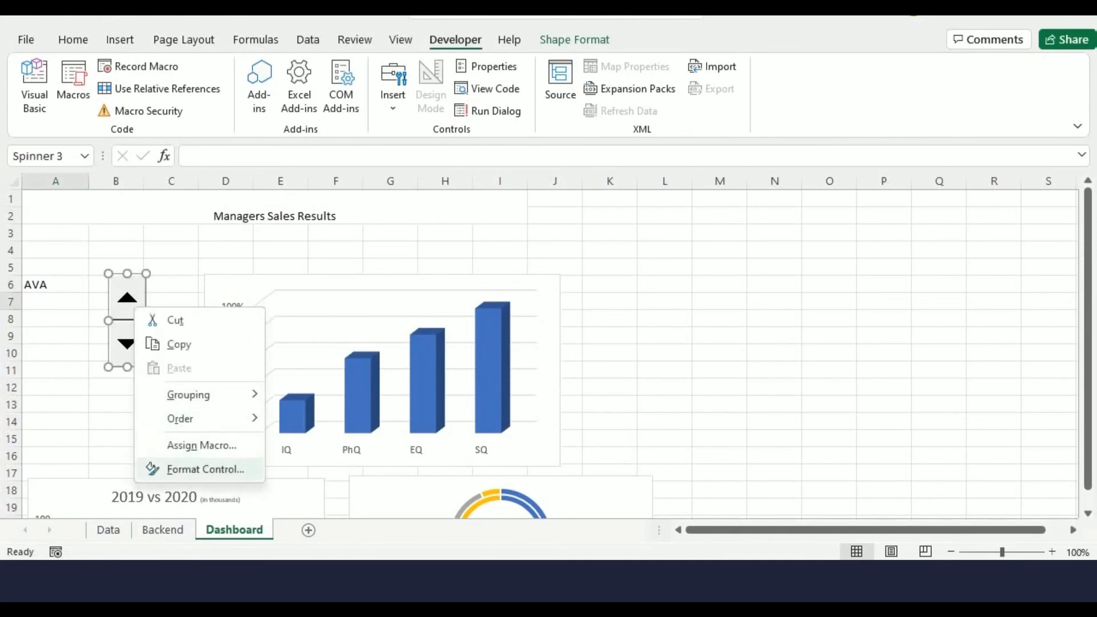
left_click(206, 469)
key("Tab")
type("1")
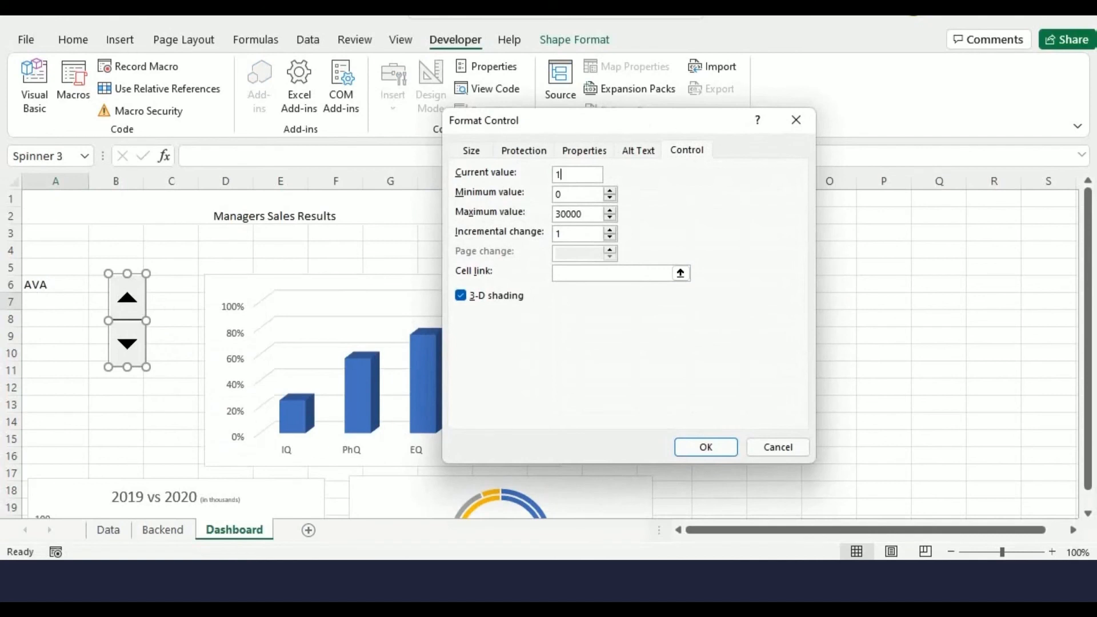
key("Tab")
type("1")
key("Tab")
type("10")
left_click(680, 274)
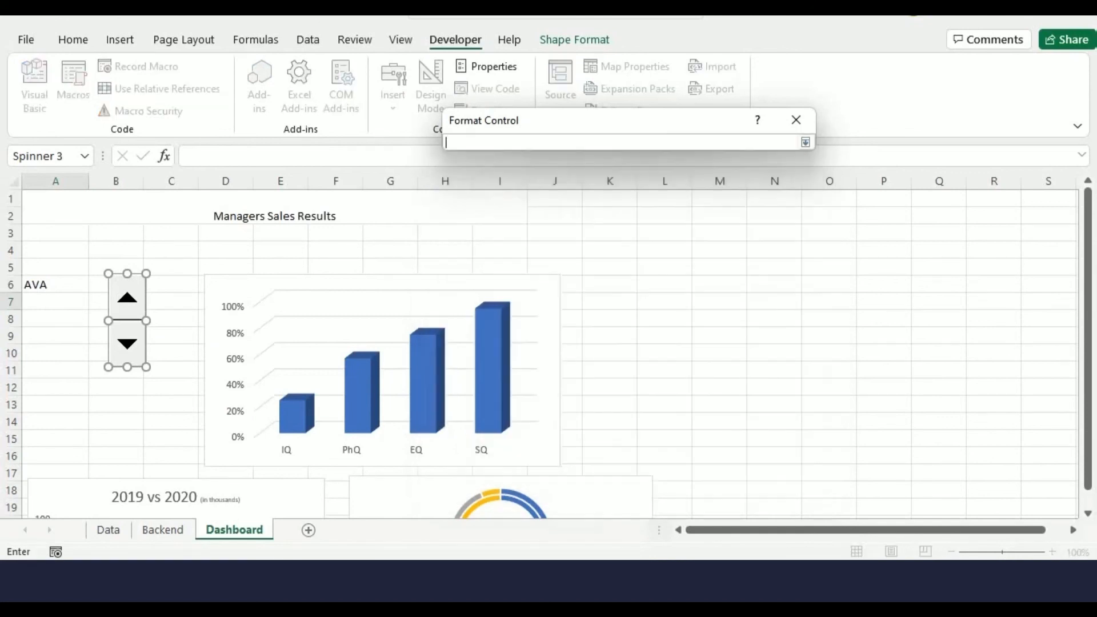
left_click(162, 530)
left_click(157, 199)
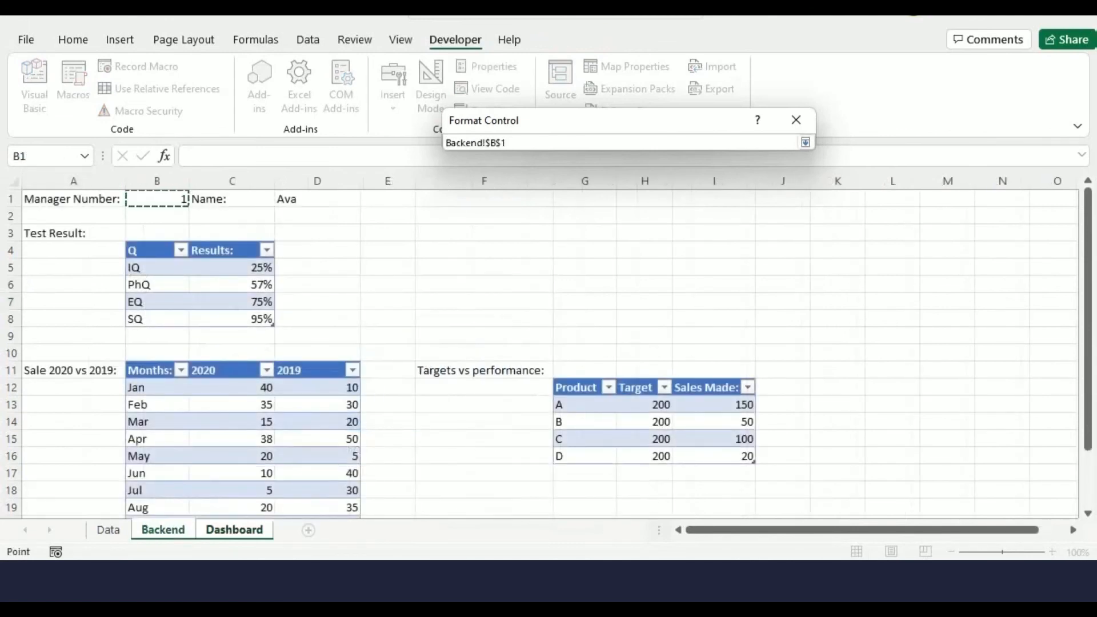
key("Return")
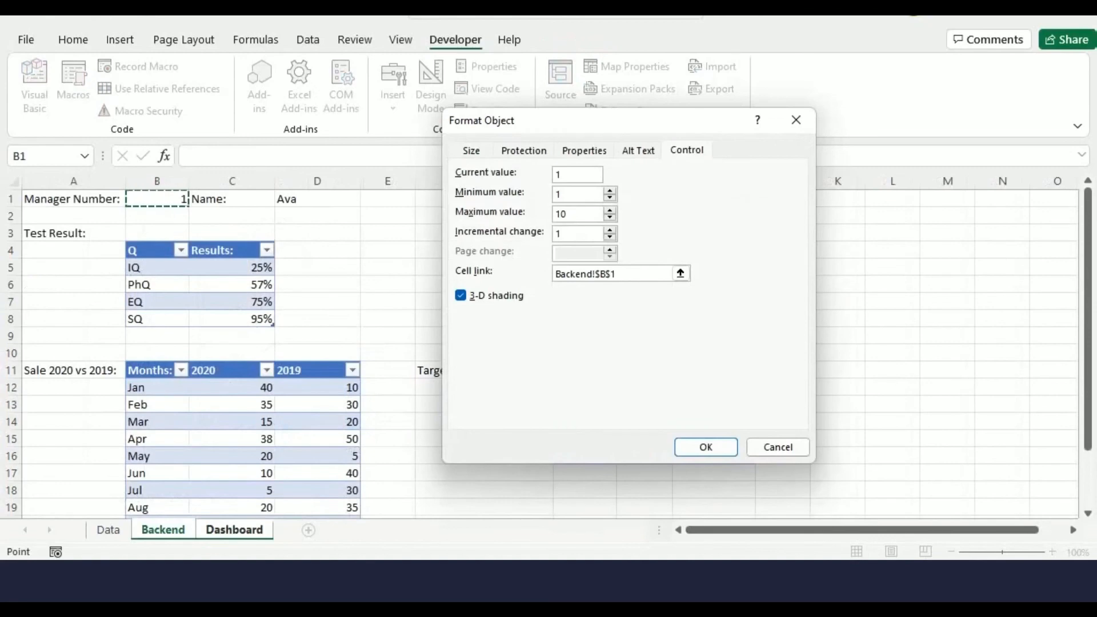
key("Return")
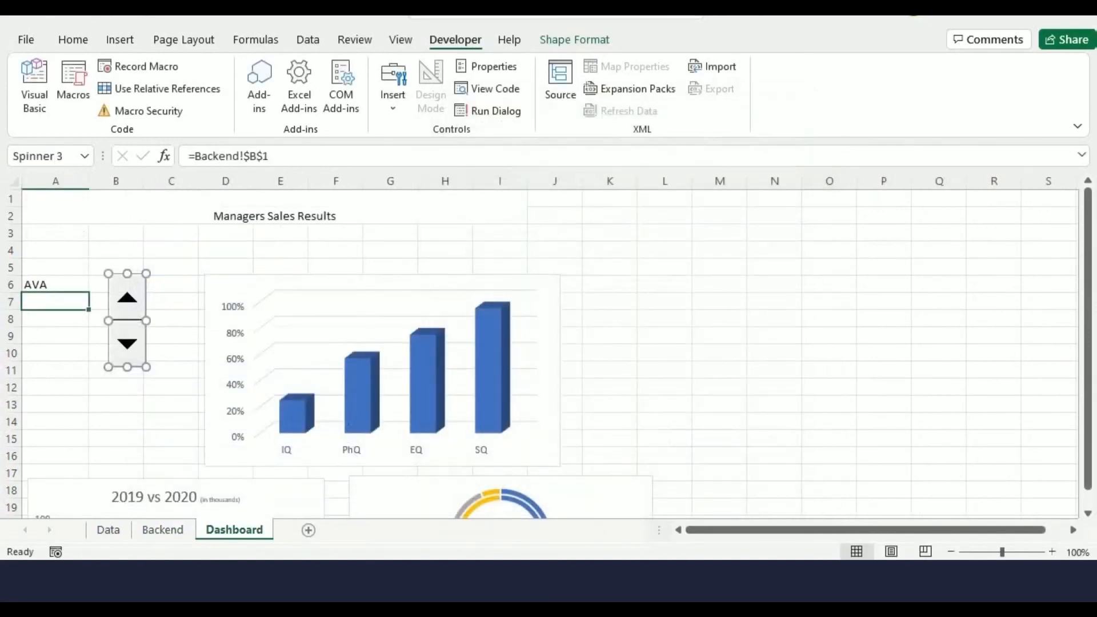
Step the spinner up through several managers to test that the name and charts update
left_click(173, 302)
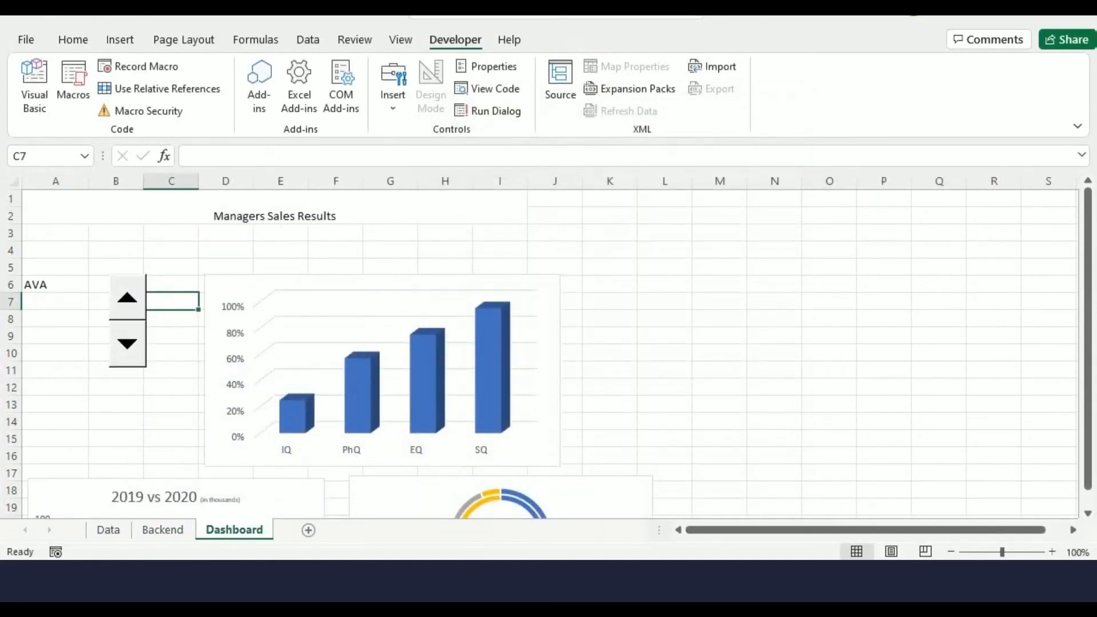
left_click(127, 298)
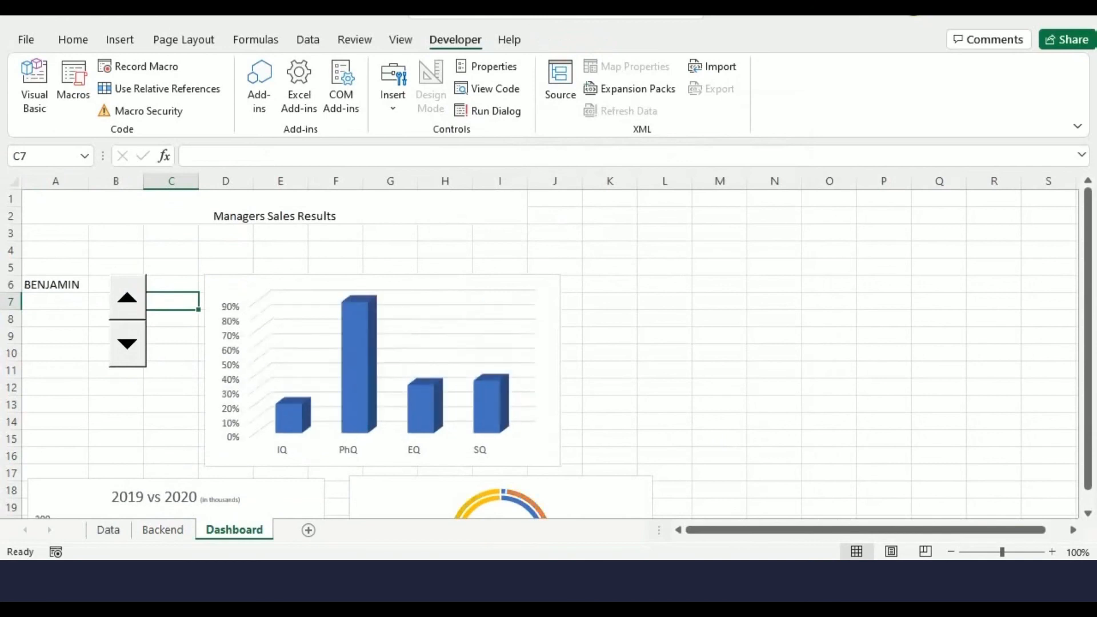
left_click(127, 298)
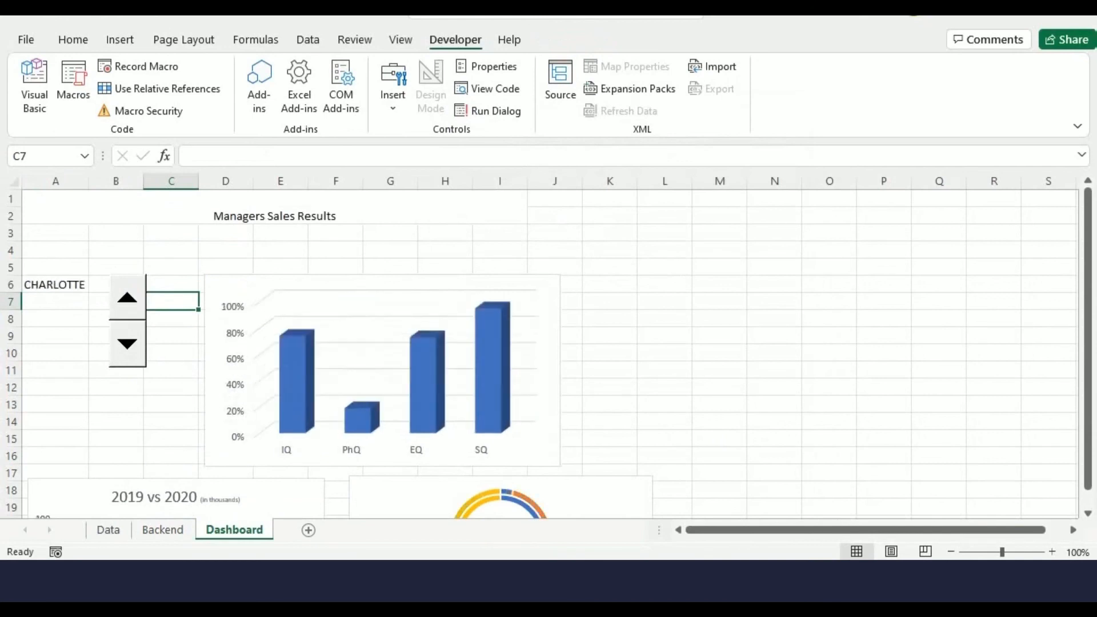
left_click(127, 298)
scroll(539, 354, "down", 2)
scroll(539, 354, "up", 1)
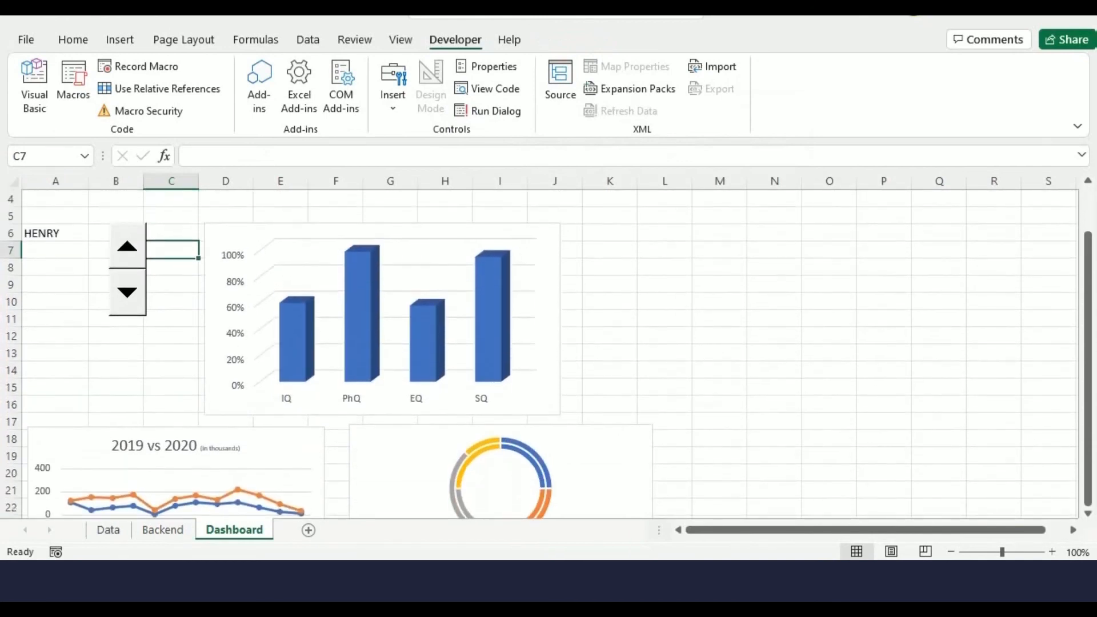
left_click(126, 247)
left_click(127, 247)
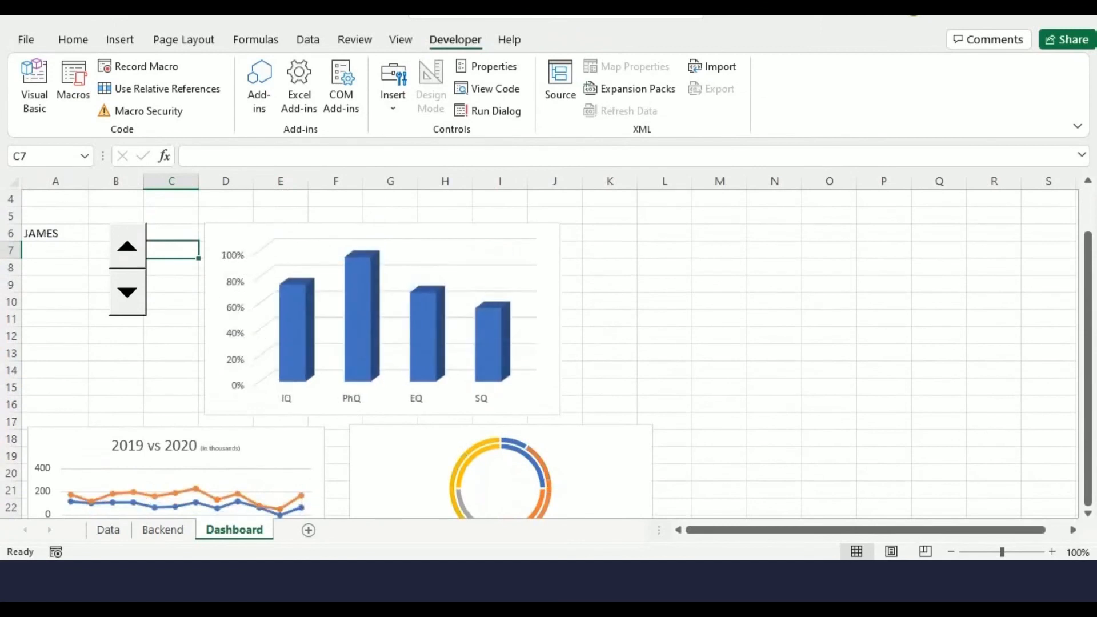
left_click(126, 246)
scroll(538, 354, "down", 1)
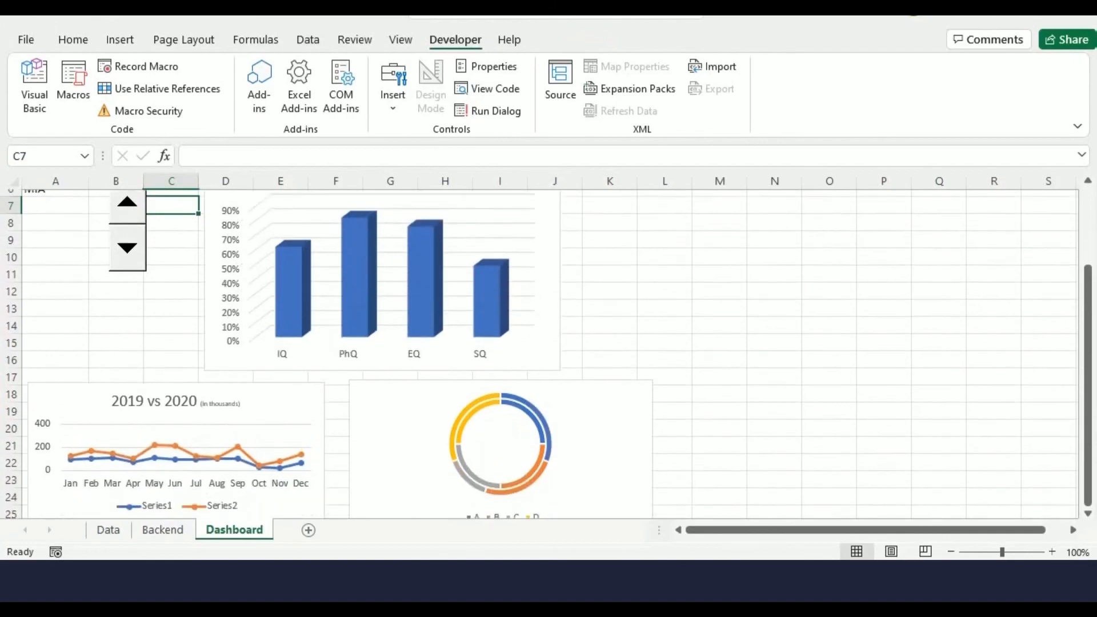